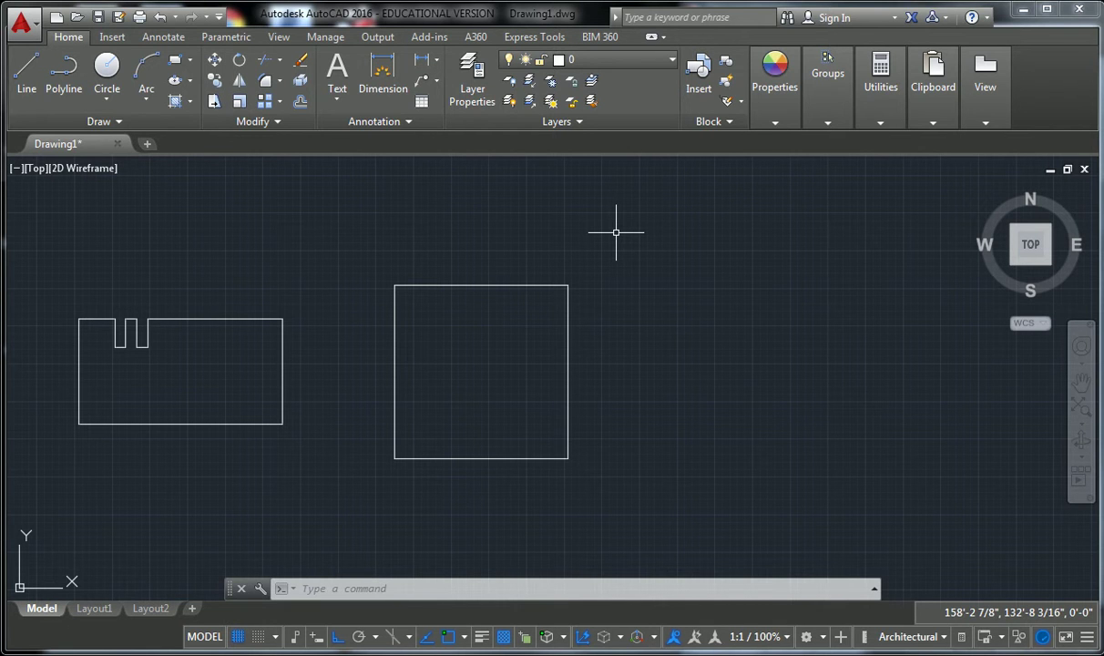
Step: Select the square, try the Object layer, then return it to layer 0
{"action": "left_click", "coordinate": [616, 233]}
{"action": "left_click", "coordinate": [474, 307]}
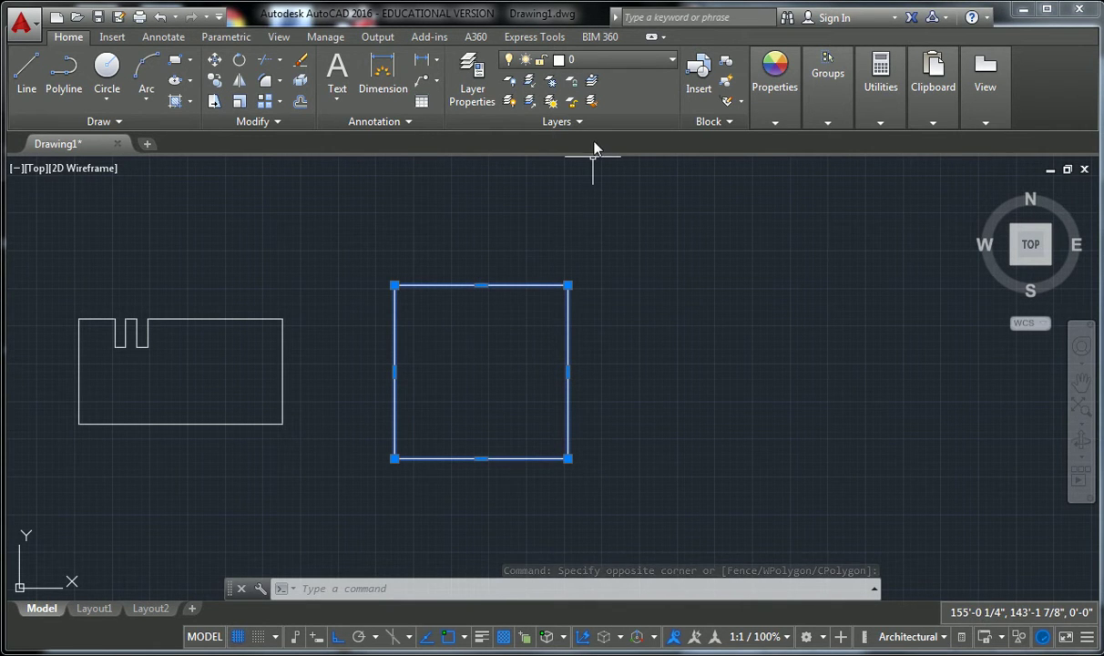
{"action": "left_click", "coordinate": [645, 60]}
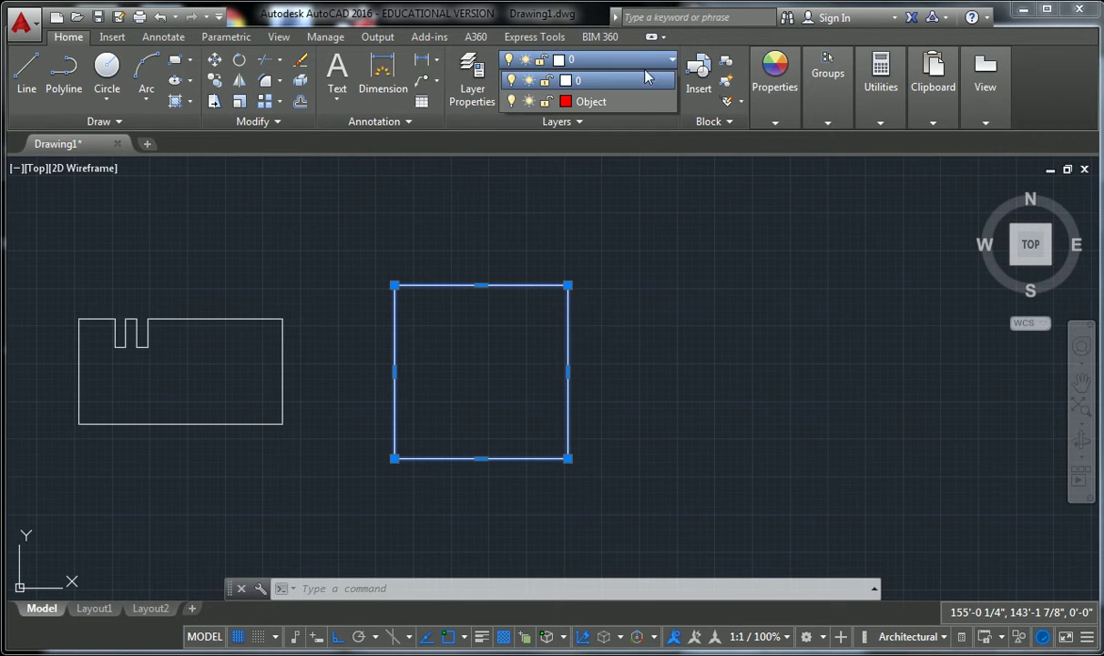
{"action": "left_click", "coordinate": [600, 98]}
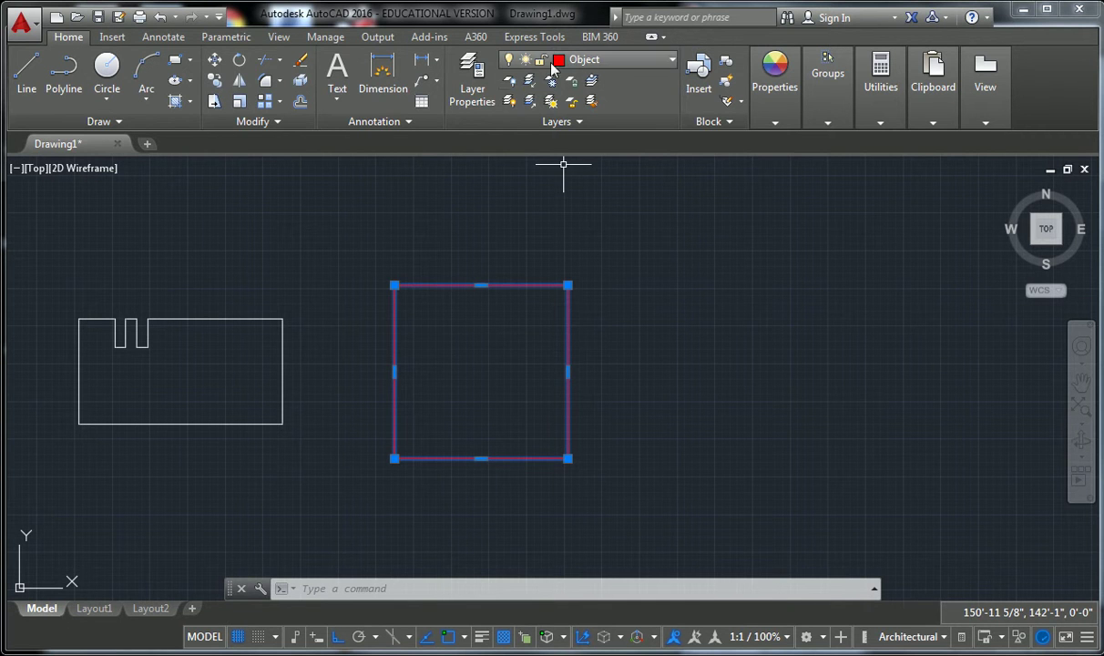
{"action": "left_click", "coordinate": [629, 60]}
{"action": "left_click", "coordinate": [598, 102]}
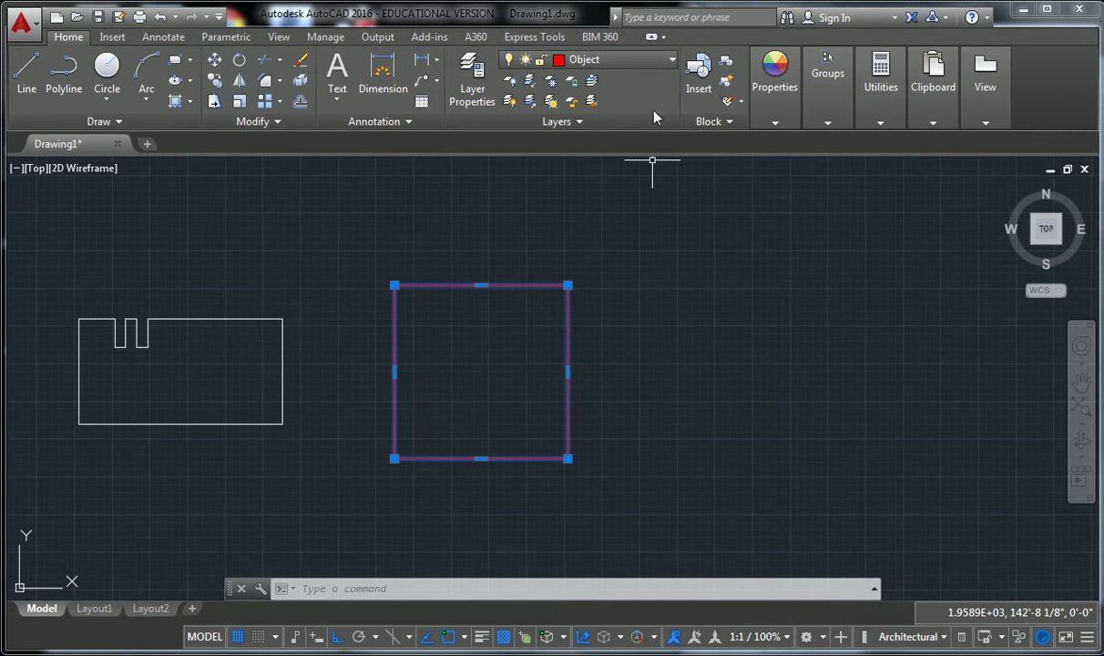
{"action": "left_click", "coordinate": [611, 60]}
{"action": "left_click", "coordinate": [597, 78]}
Step: Reselect the square, assign it to the red Object layer, and deselect it
{"action": "left_click", "coordinate": [676, 259]}
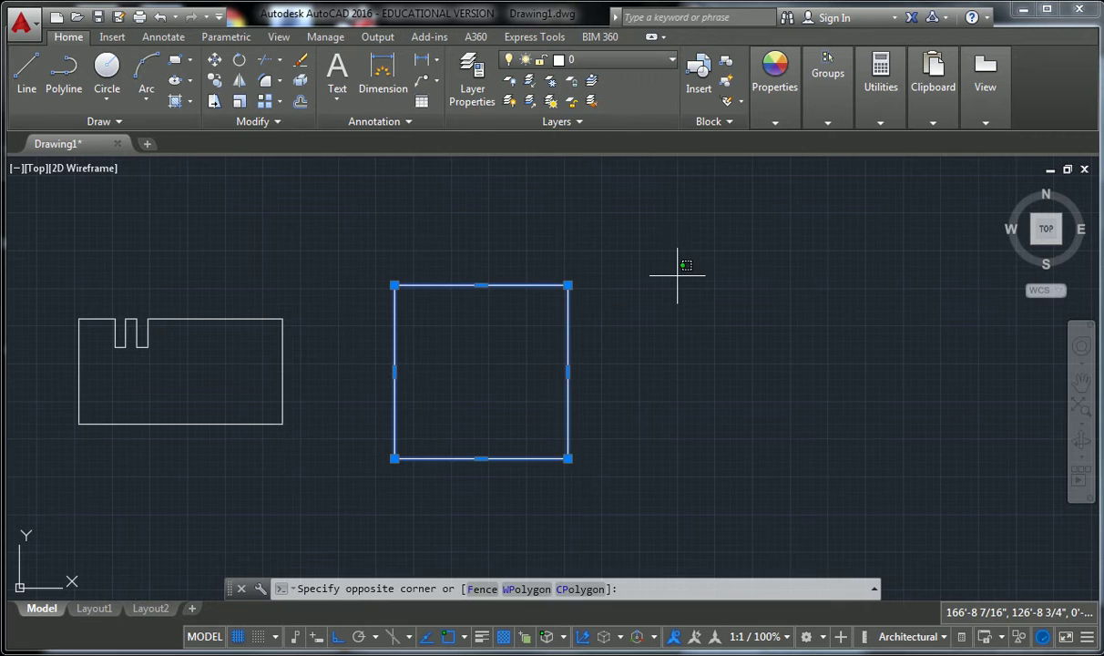
{"action": "key", "text": "Escape"}
{"action": "key", "text": "Escape"}
{"action": "left_click", "coordinate": [618, 60]}
{"action": "key", "text": "Escape"}
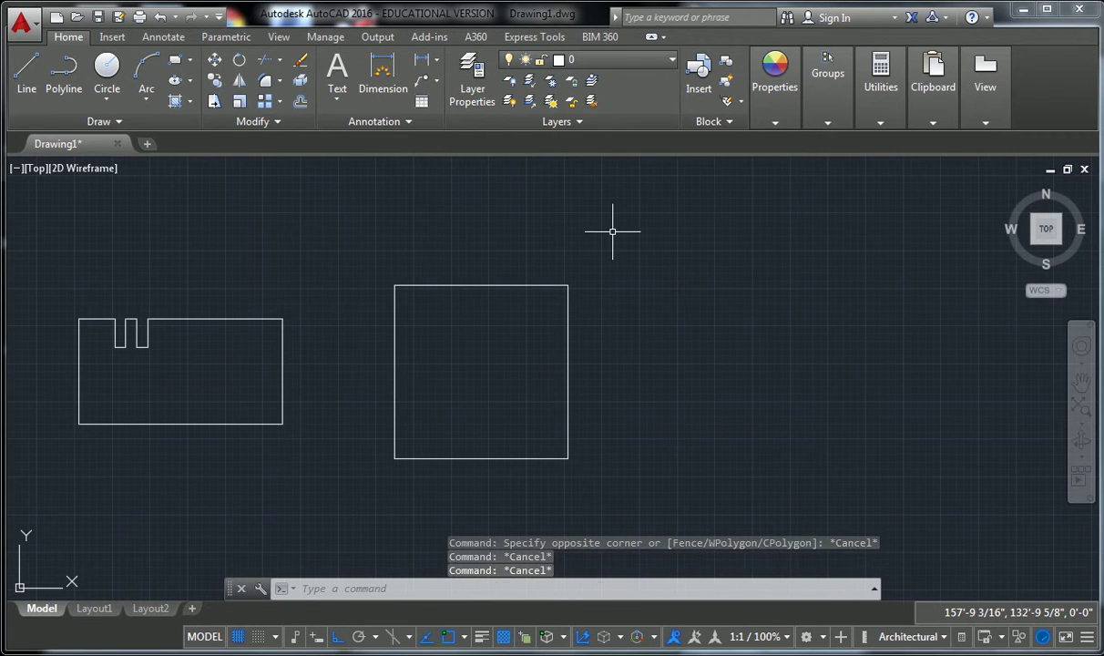
{"action": "left_click", "coordinate": [588, 216]}
{"action": "left_click", "coordinate": [583, 60]}
{"action": "left_click", "coordinate": [590, 101]}
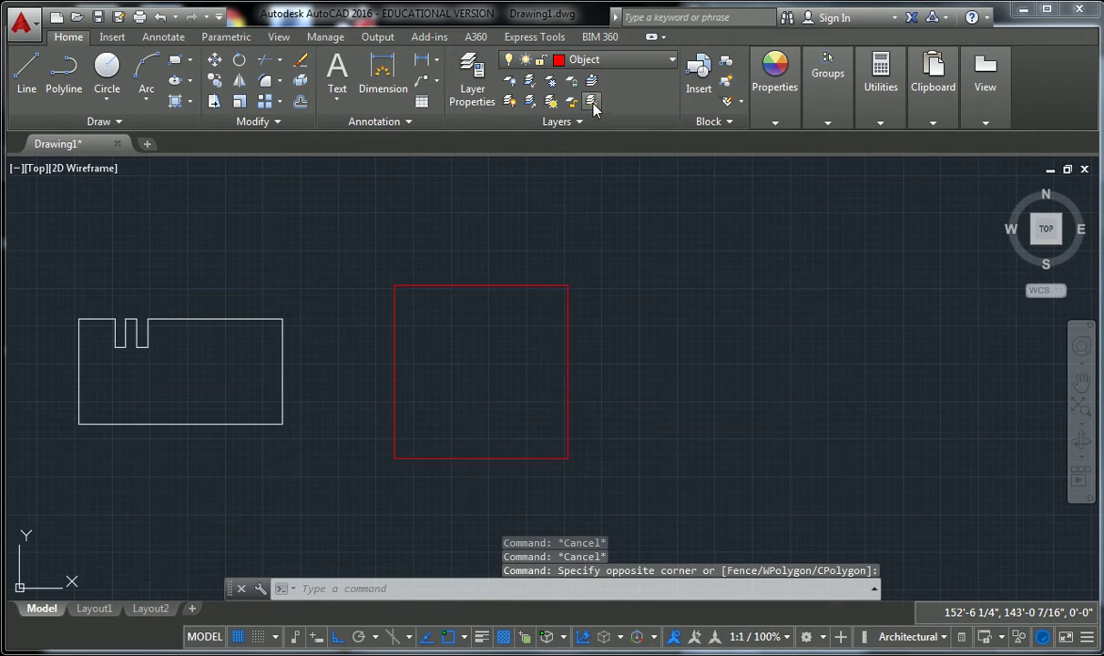
{"action": "key", "text": "Escape"}
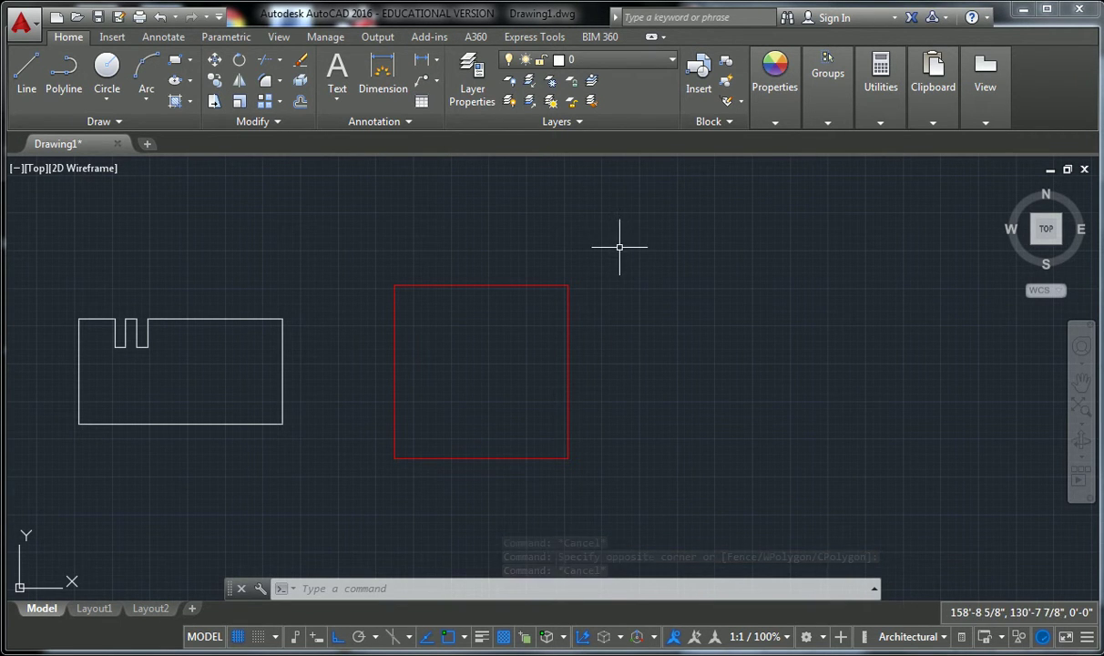
{"action": "left_click", "coordinate": [617, 246]}
{"action": "left_click", "coordinate": [558, 295]}
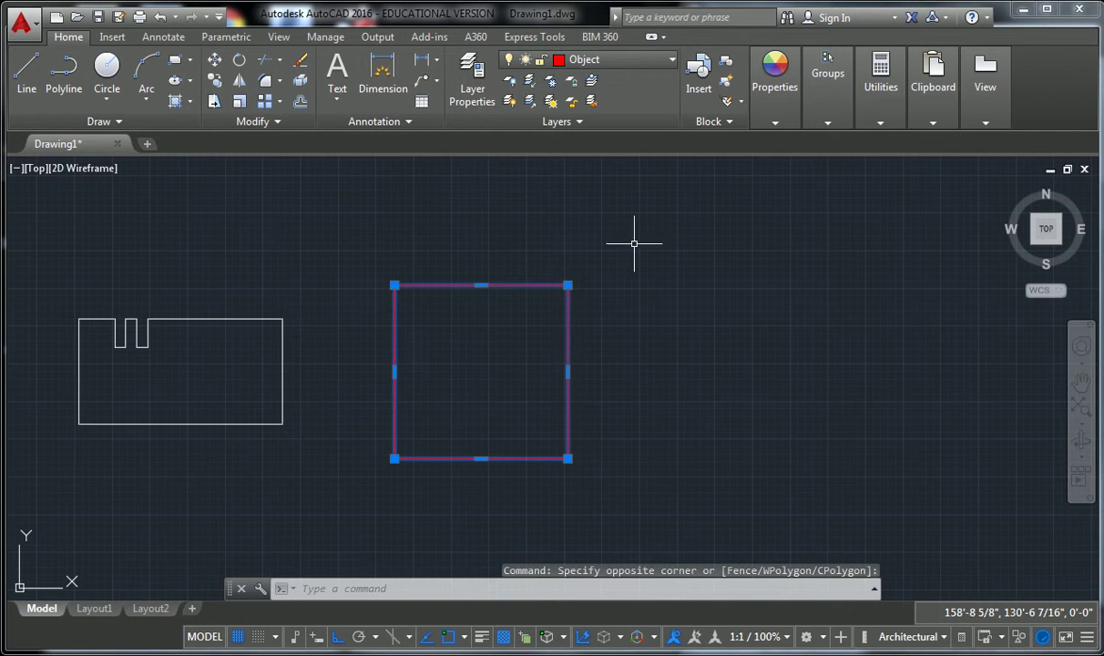
{"action": "key", "text": "Escape"}
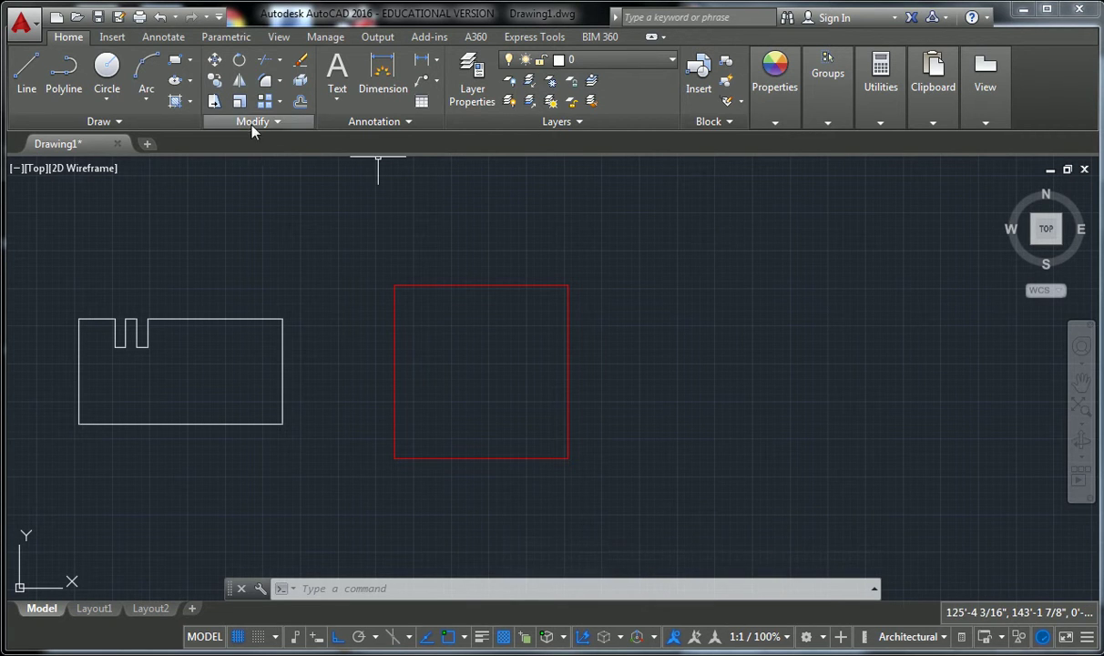
Step: Draw a trial L-shaped polyline beside the square, then delete it
{"action": "left_click", "coordinate": [63, 73]}
{"action": "left_click", "coordinate": [688, 242]}
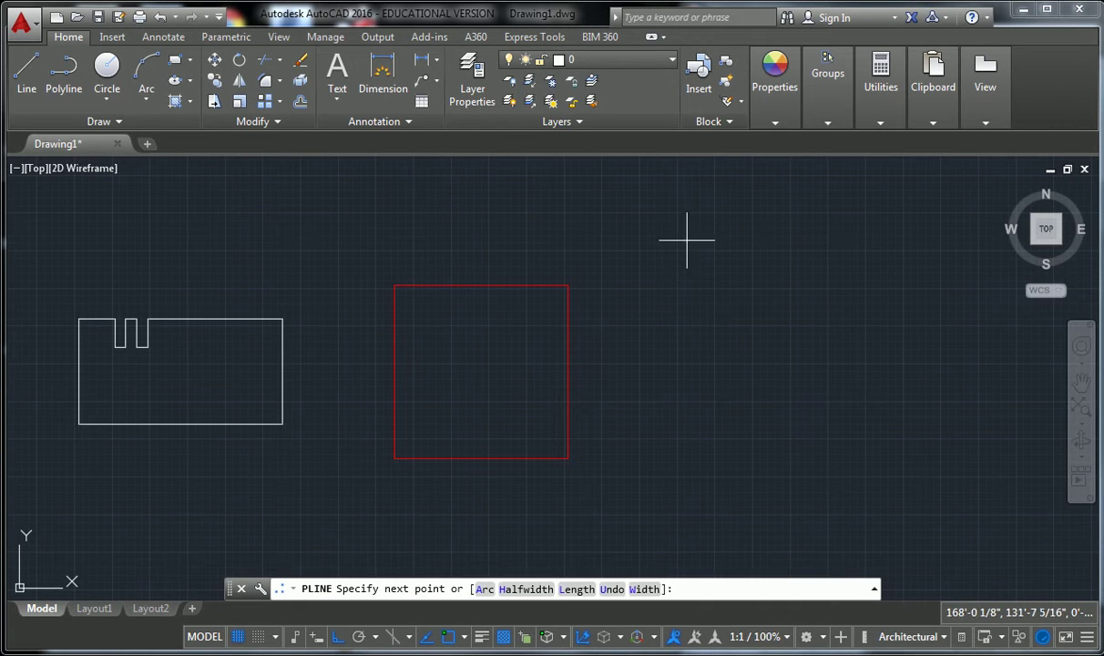
{"action": "left_click", "coordinate": [685, 305]}
{"action": "left_click", "coordinate": [651, 306]}
{"action": "key", "text": "Return"}
{"action": "left_click", "coordinate": [726, 277]}
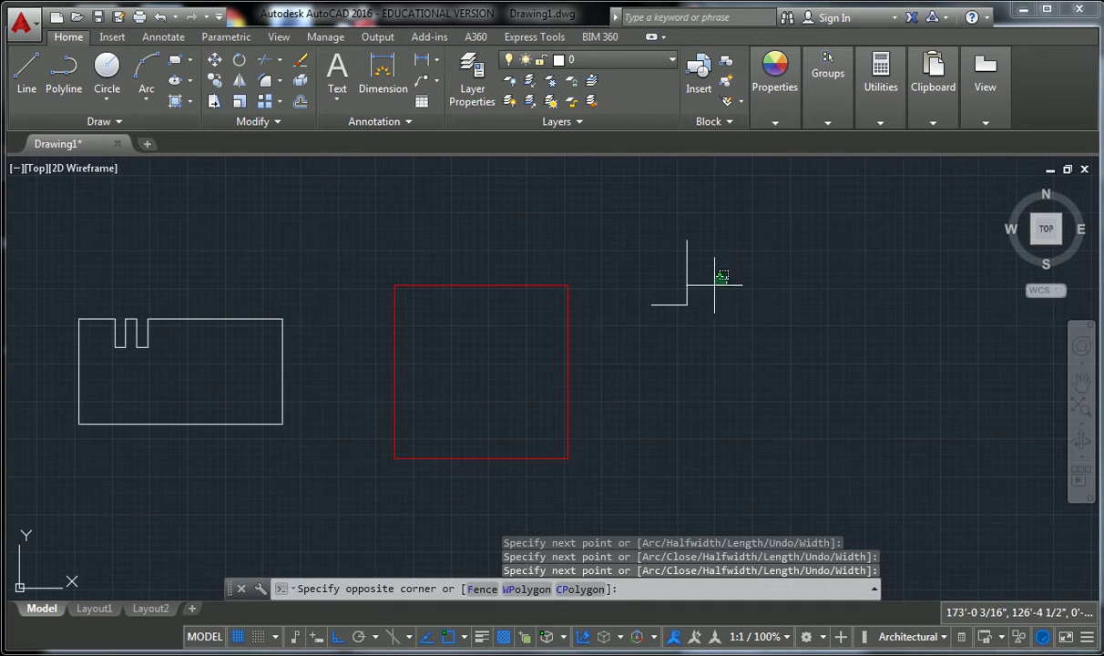
{"action": "key", "text": "Escape"}
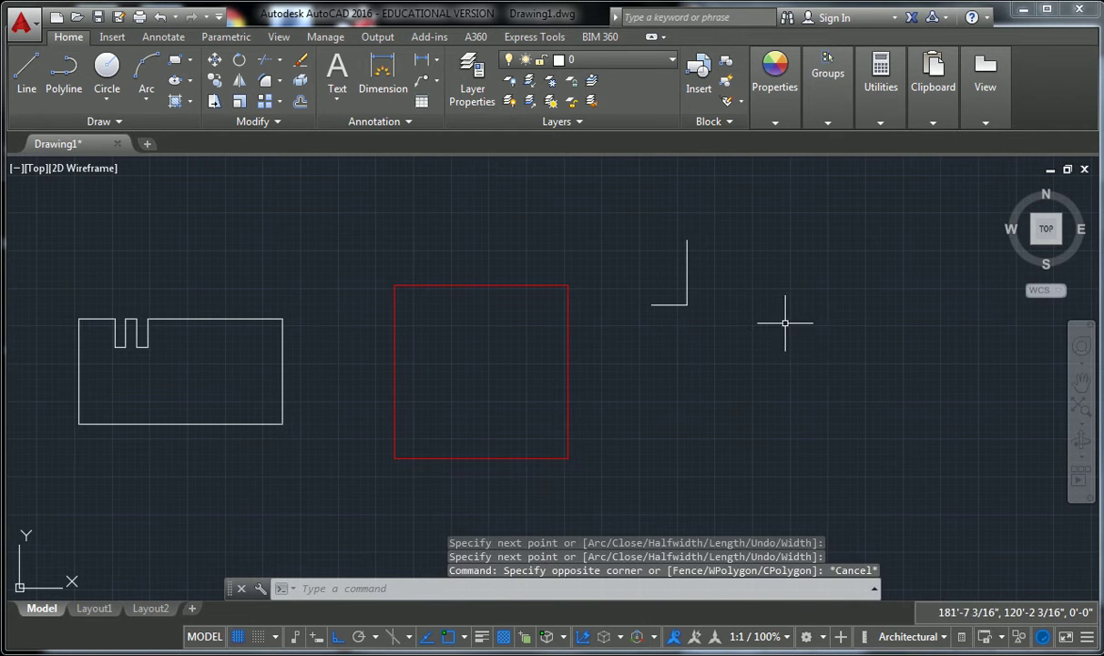
{"action": "left_click", "coordinate": [666, 305]}
{"action": "key", "text": "Delete"}
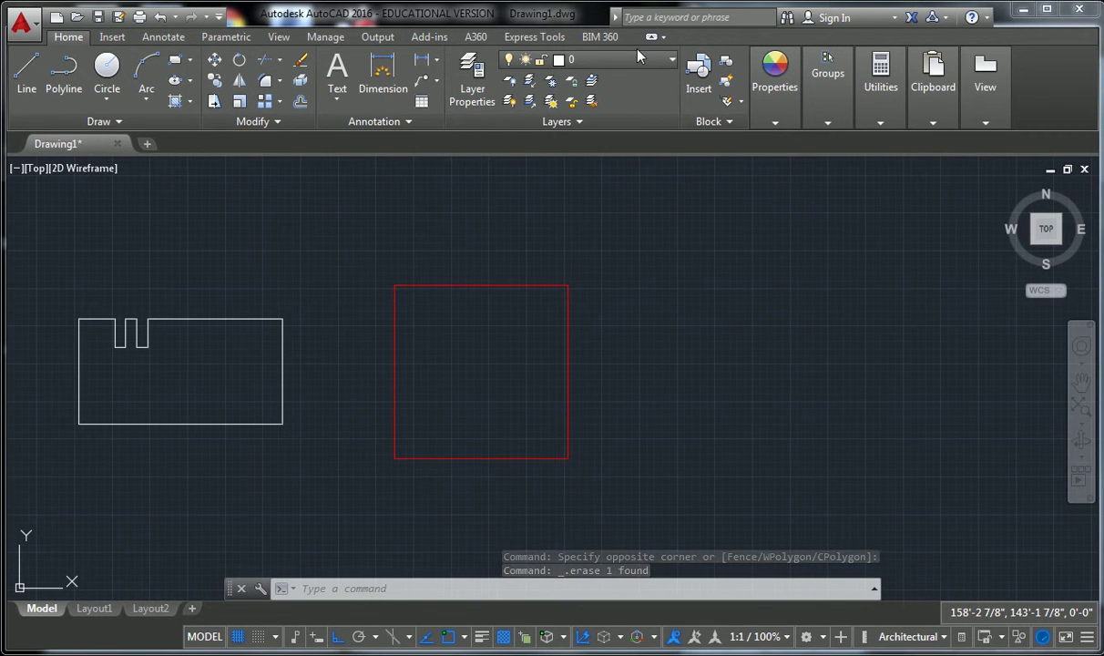
Step: Make Object the current layer from the Layer dropdown
{"action": "left_click", "coordinate": [597, 60]}
{"action": "left_click", "coordinate": [622, 101]}
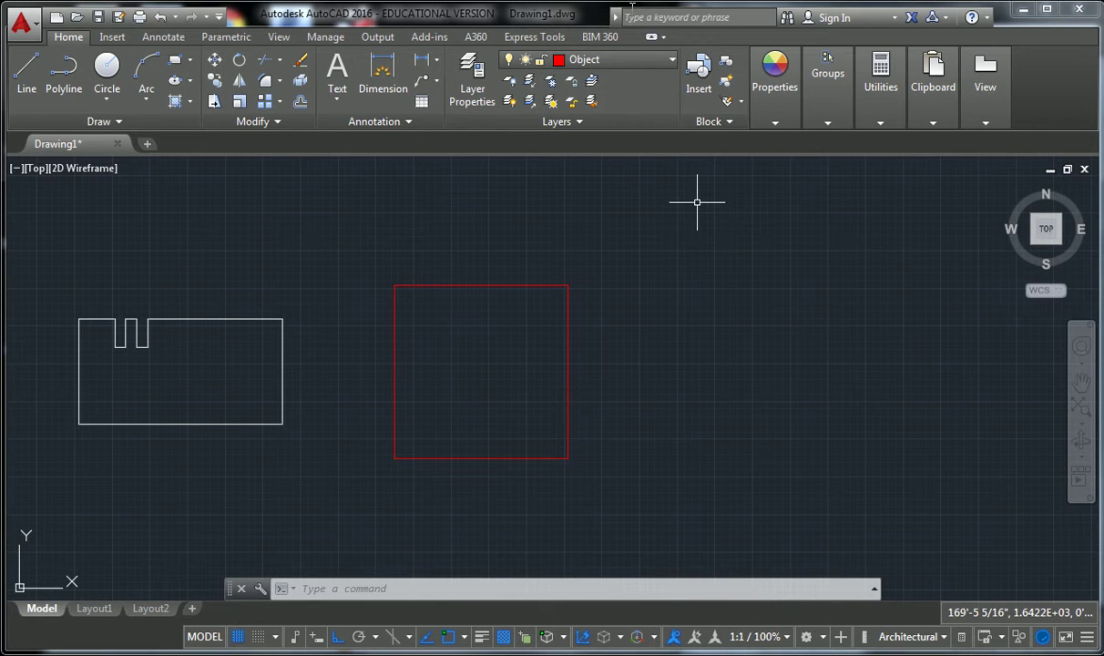
{"action": "left_click", "coordinate": [593, 60]}
{"action": "left_click", "coordinate": [592, 97]}
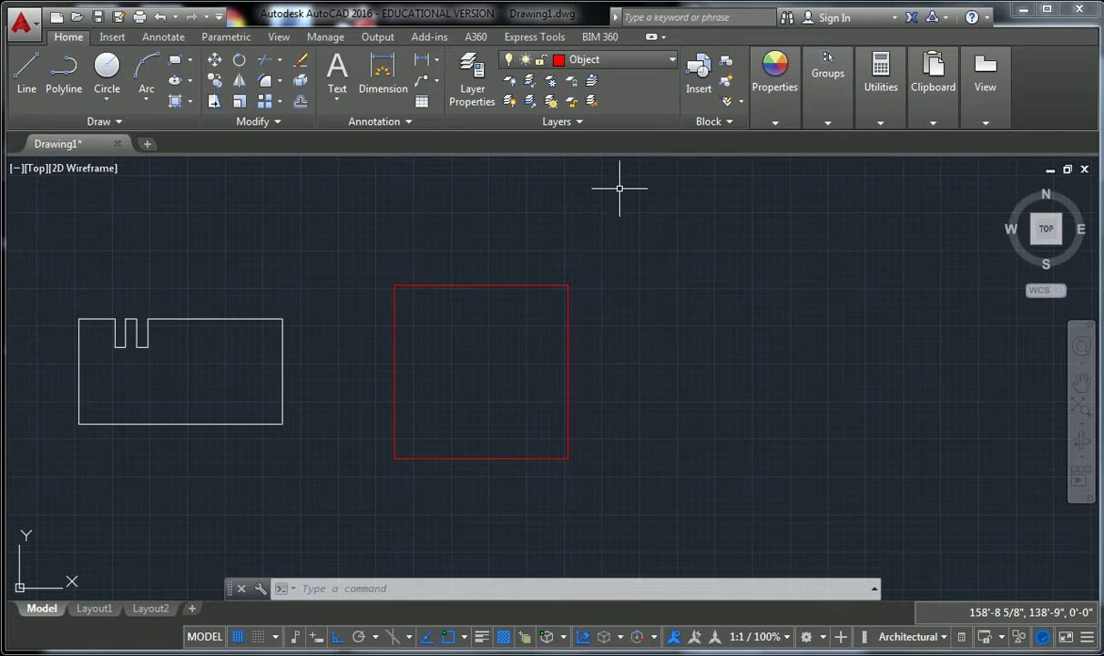
Step: In Layer Properties, add a layer named 'Construction' and give it the colour blue
{"action": "middle_click_drag", "start_coordinate": [616, 179], "coordinate": [591, 192]}
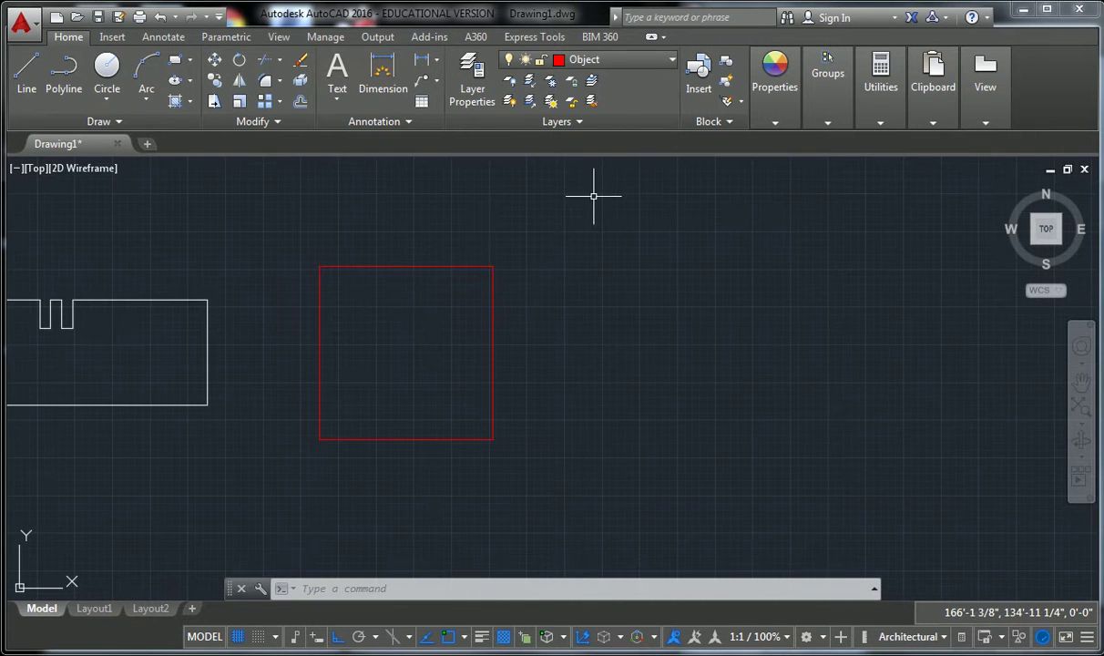
{"action": "left_click", "coordinate": [473, 77]}
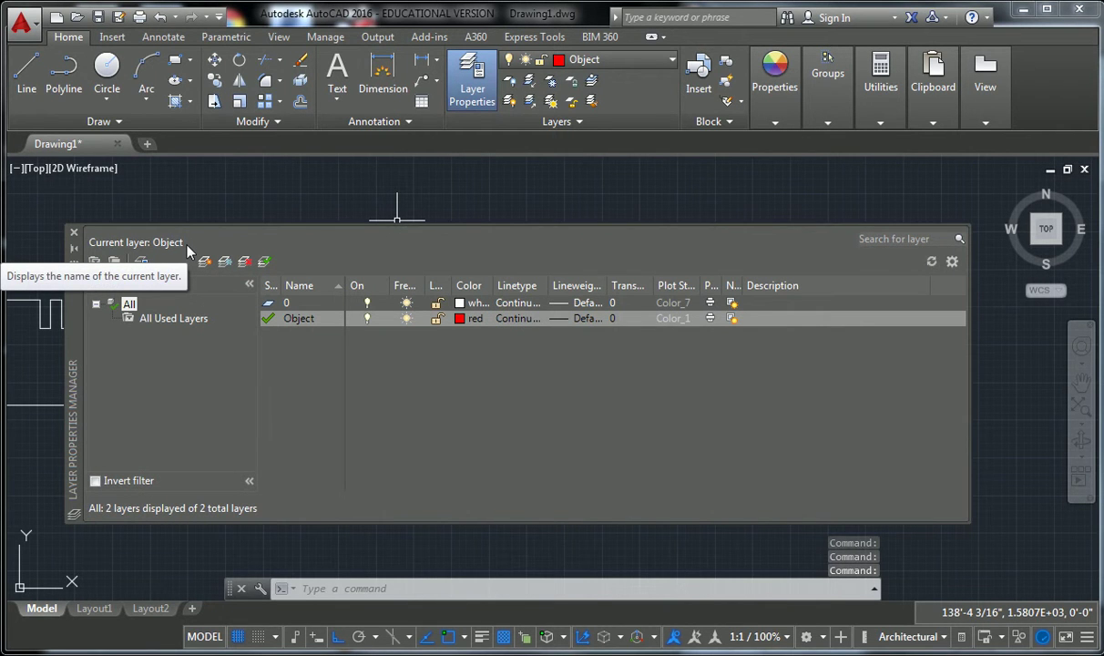
{"action": "left_click", "coordinate": [94, 261]}
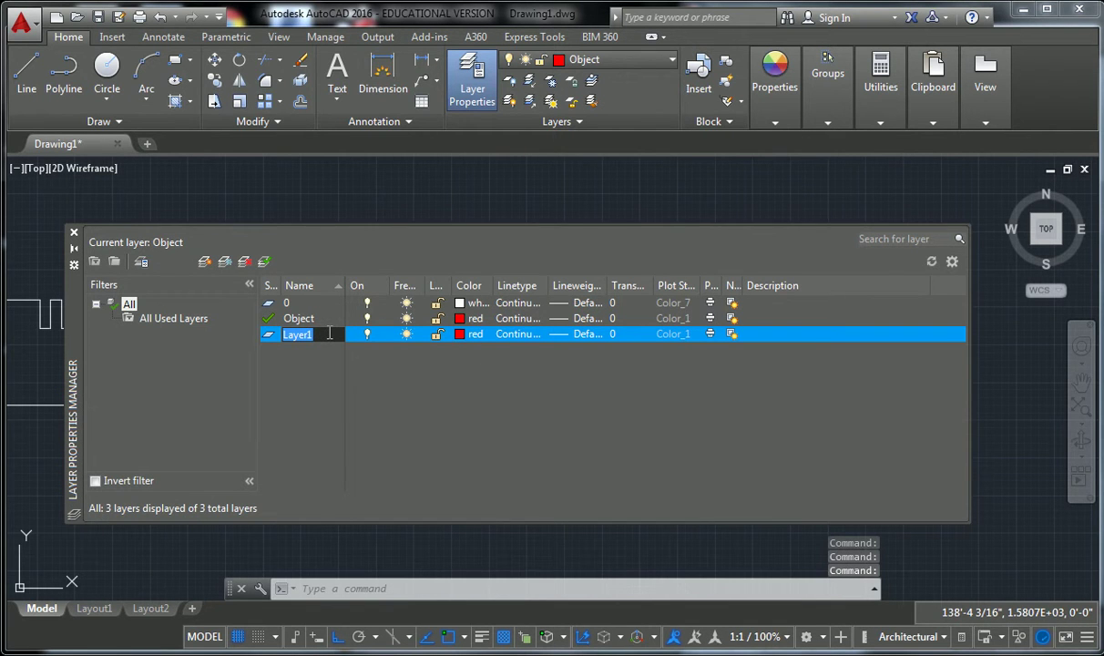
{"action": "type", "text": "Cons"}
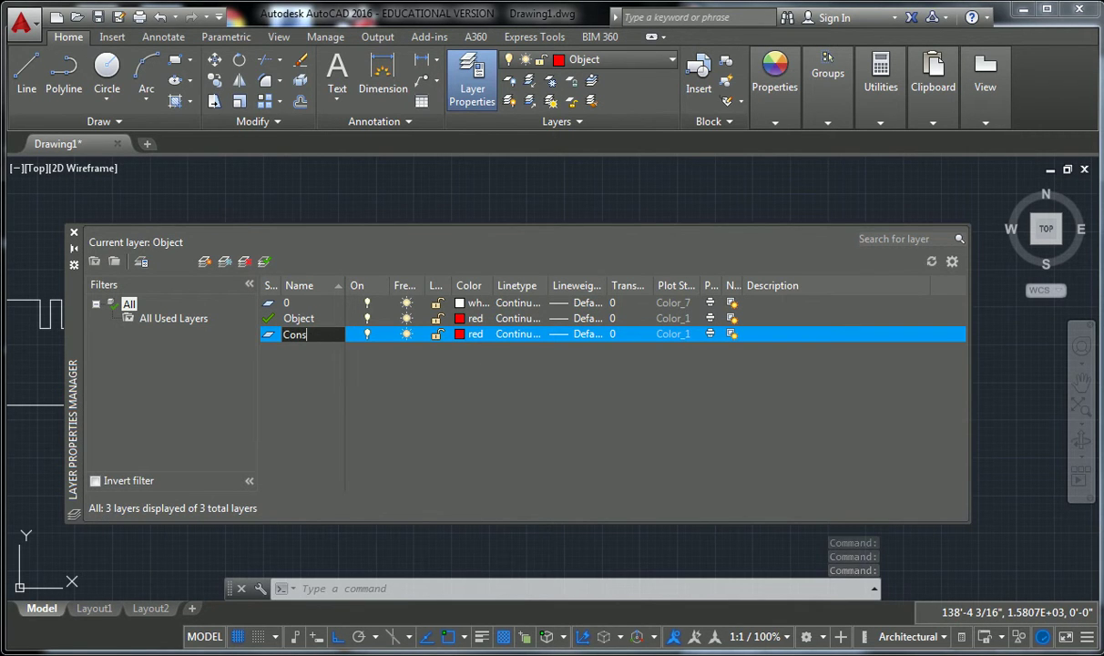
{"action": "type", "text": "truction"}
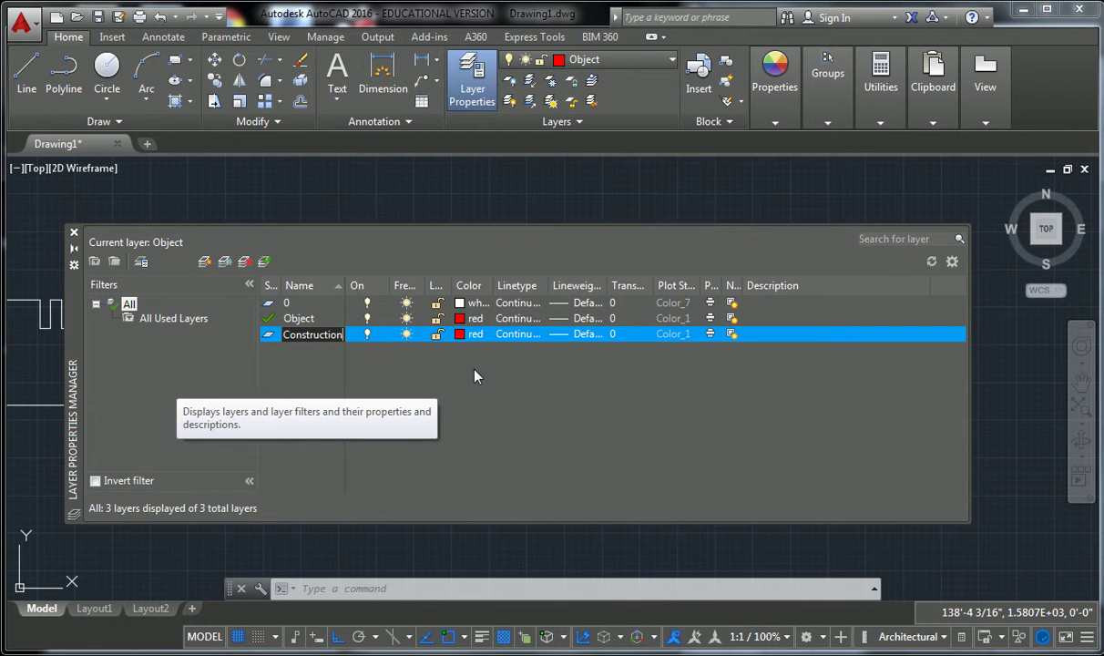
{"action": "key", "text": "Return"}
{"action": "left_click", "coordinate": [472, 335]}
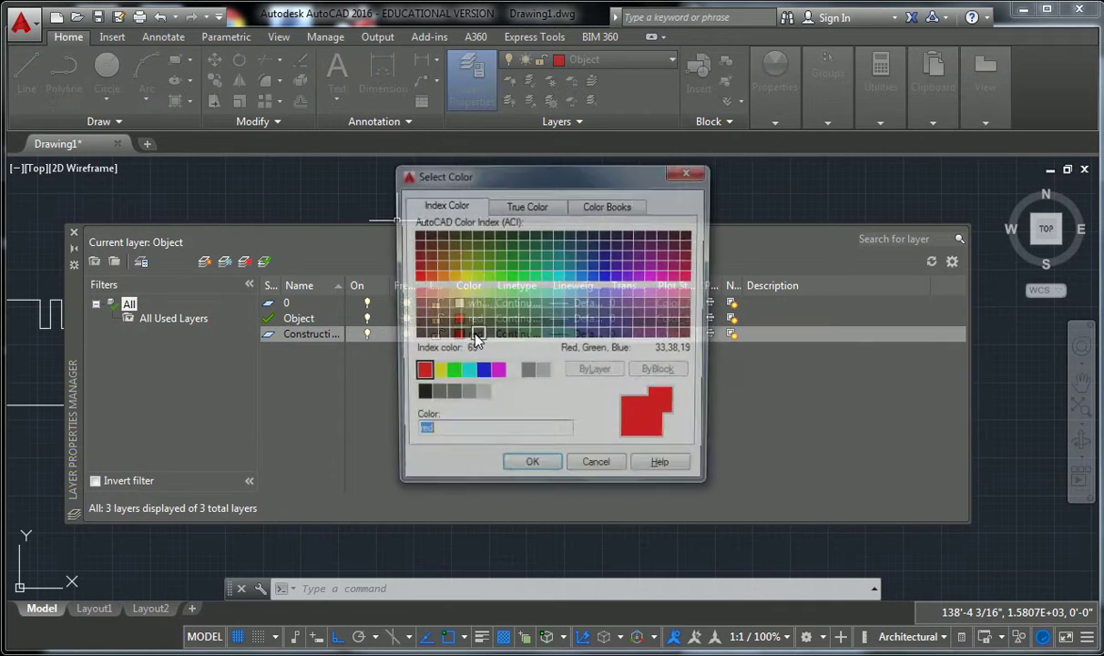
{"action": "left_click", "coordinate": [480, 374]}
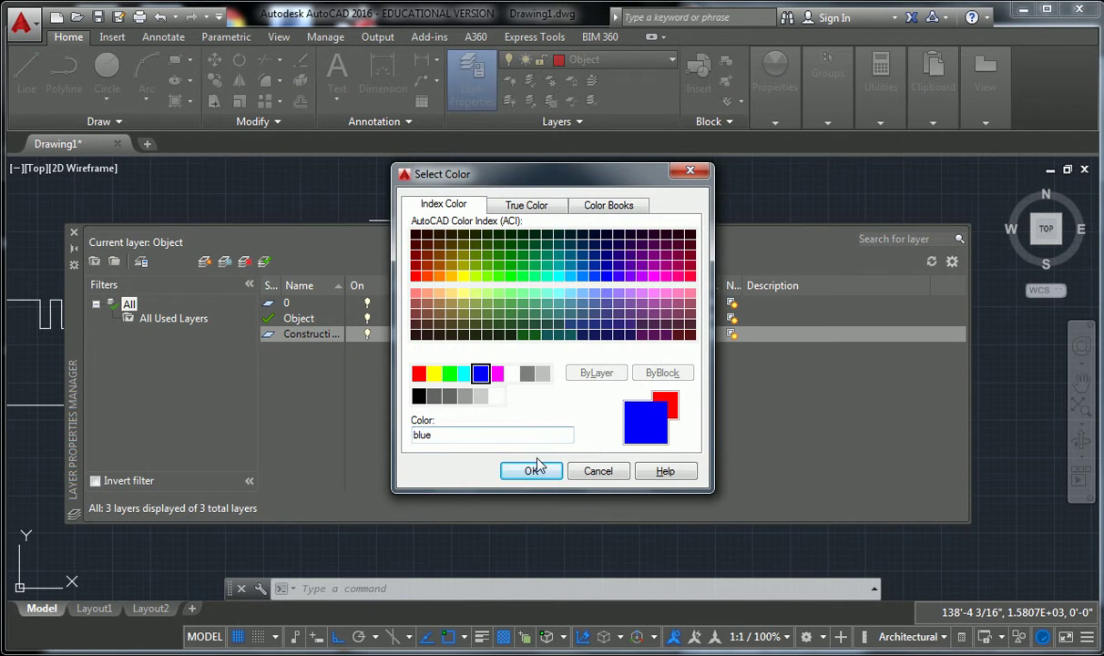
{"action": "left_click", "coordinate": [536, 470]}
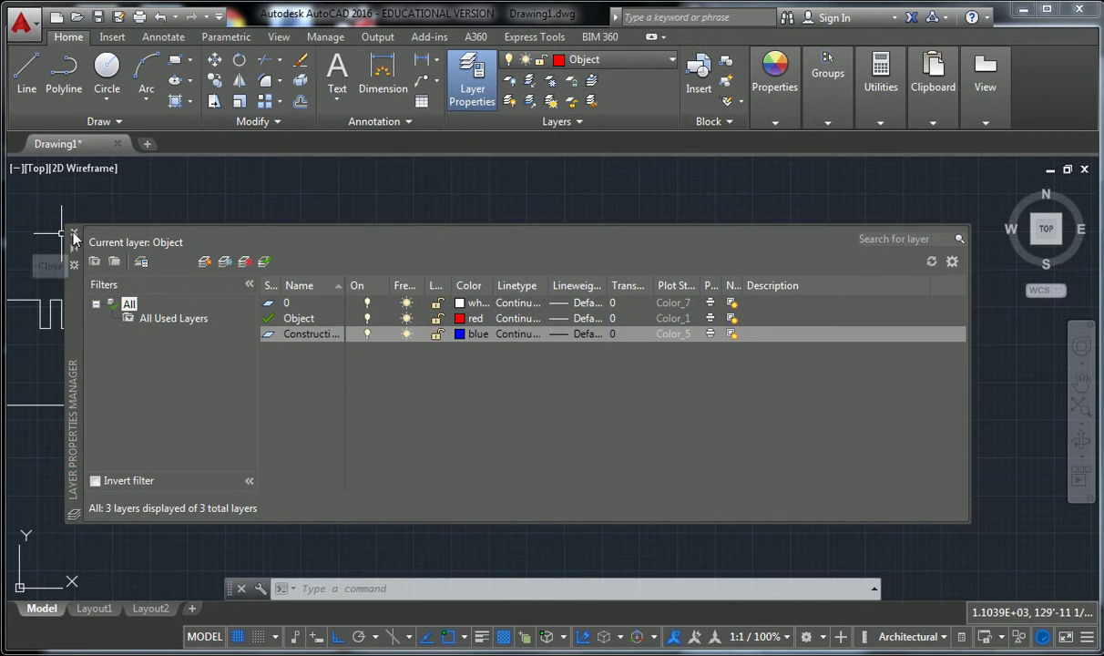
{"action": "left_click", "coordinate": [74, 234]}
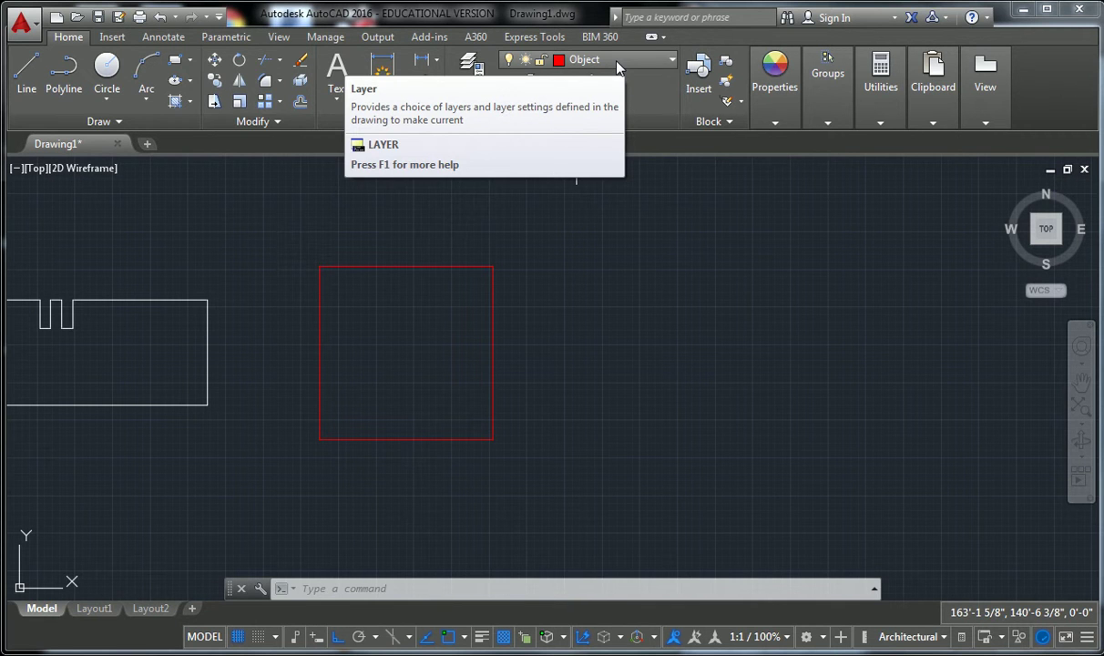
{"action": "left_click", "coordinate": [485, 80]}
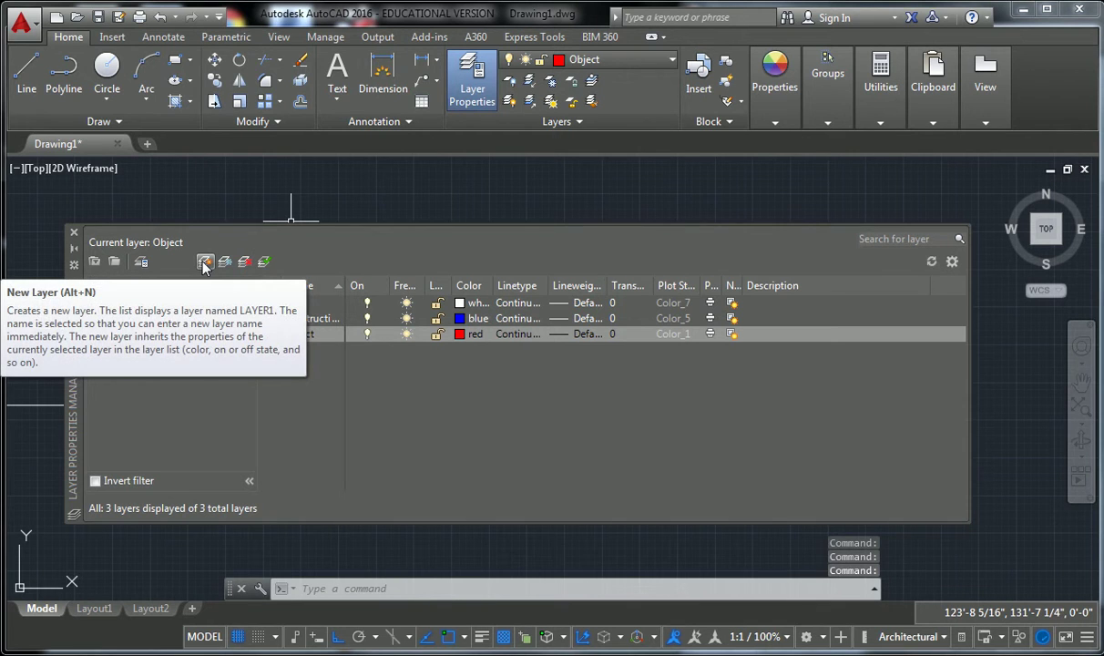
{"action": "left_click", "coordinate": [74, 235]}
{"action": "middle_click_drag", "start_coordinate": [392, 216], "coordinate": [524, 207]}
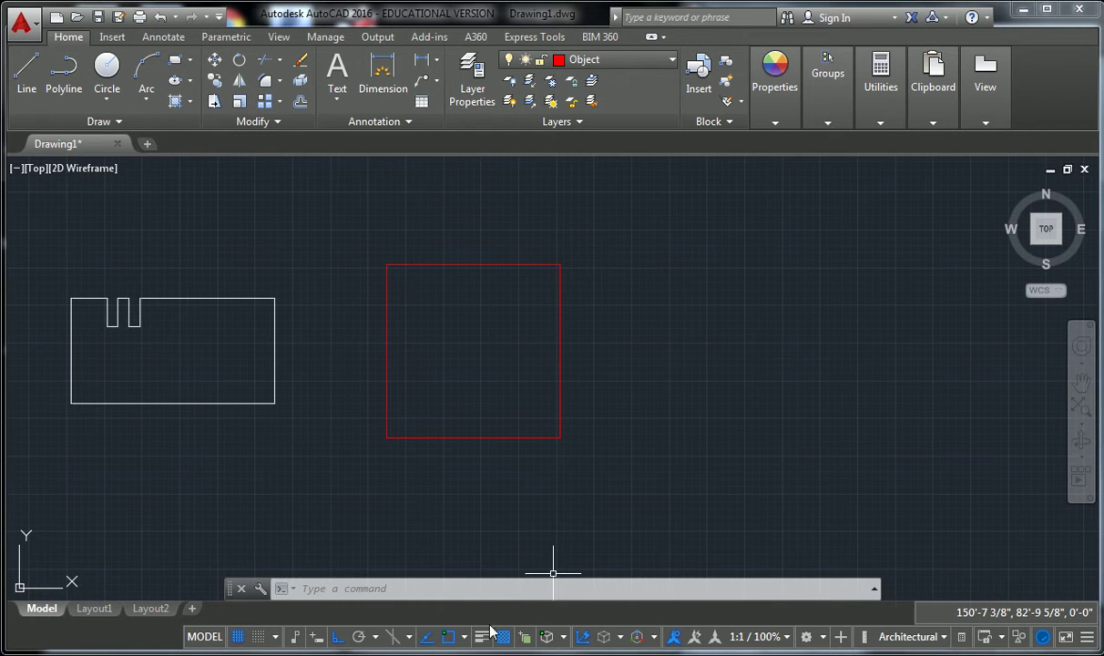
Step: Check the notch spacing in the back view on page 2, then return to AutoCAD
{"action": "key", "text": "alt+Tab"}
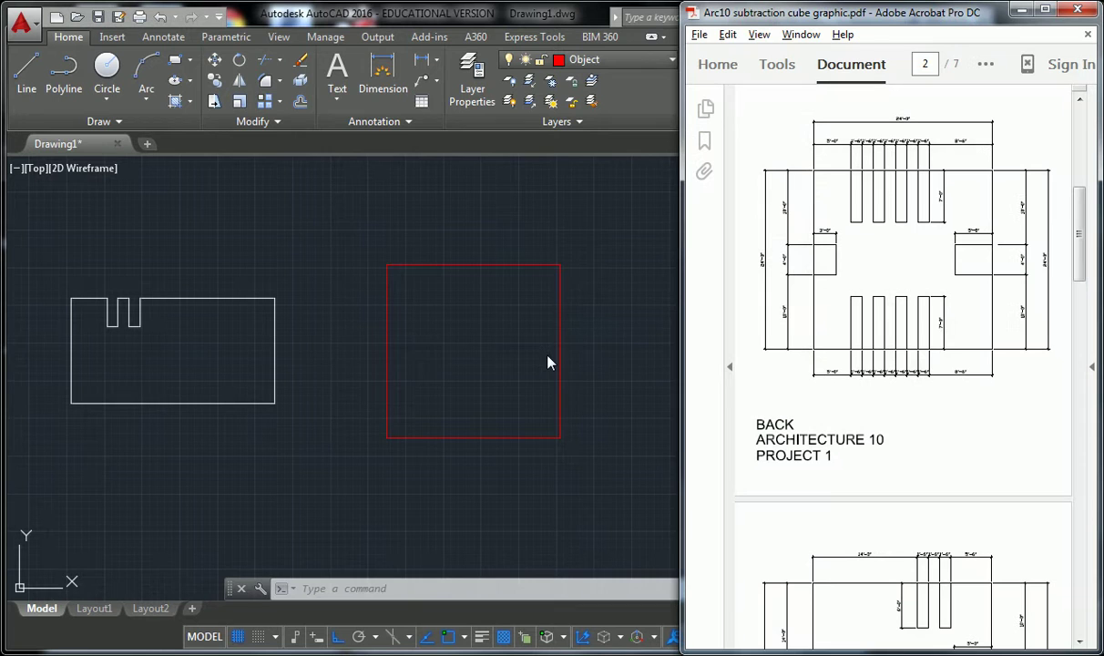
{"action": "left_click_drag", "start_coordinate": [684, 296], "coordinate": [613, 292]}
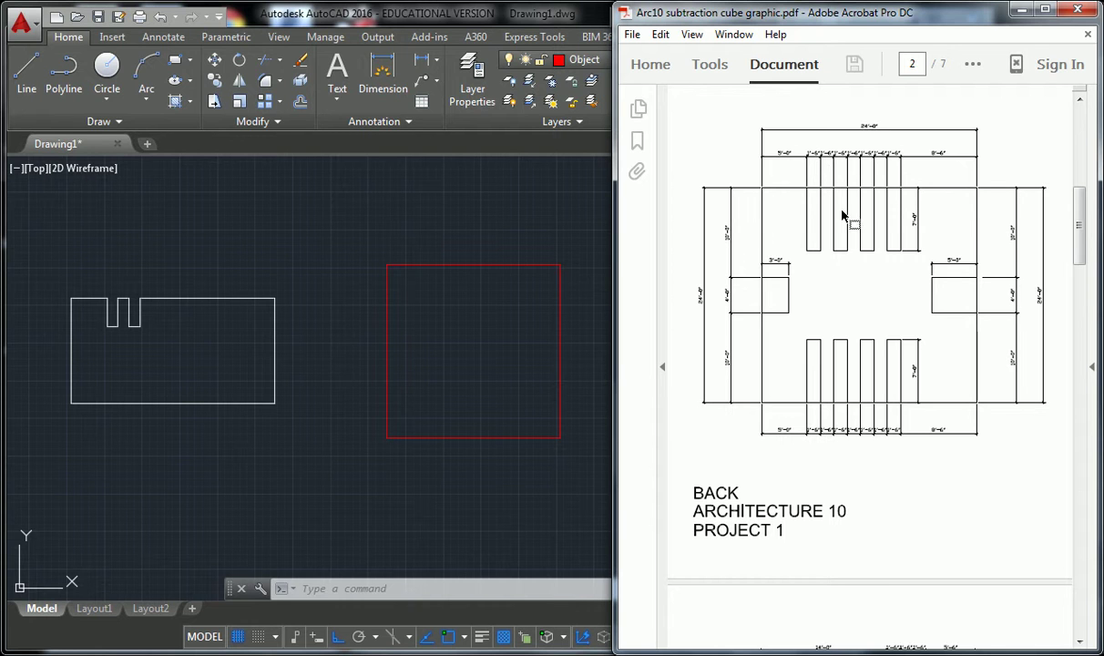
{"action": "left_click", "coordinate": [347, 227]}
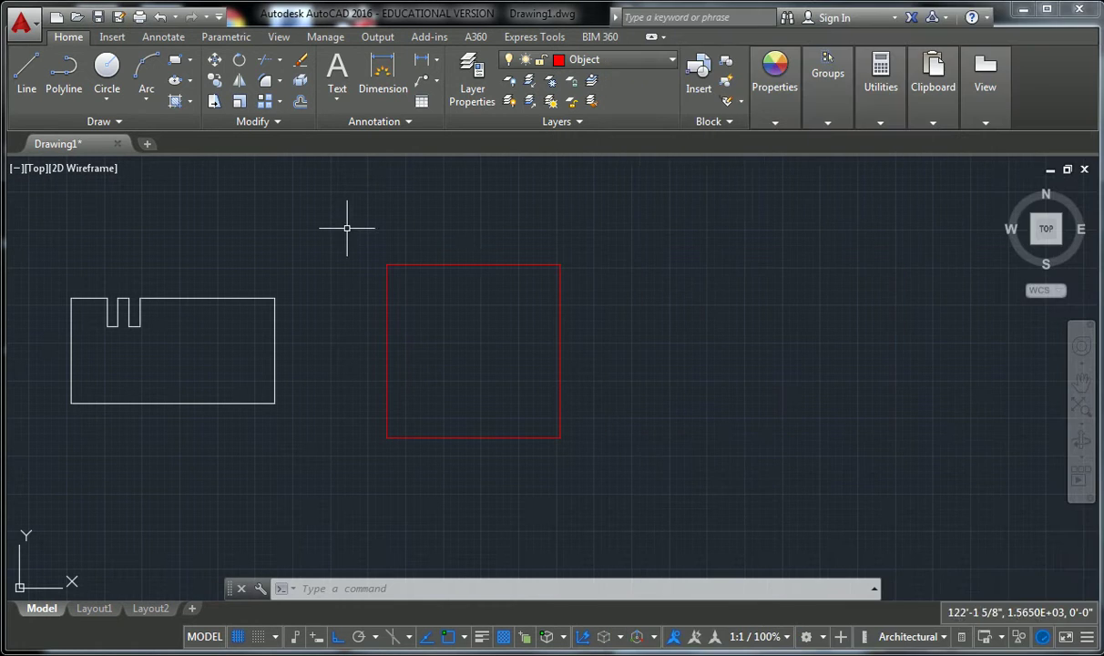
Step: Make Construction the current layer; a first line attempt is cancelled
{"action": "left_click", "coordinate": [585, 60]}
{"action": "left_click", "coordinate": [599, 103]}
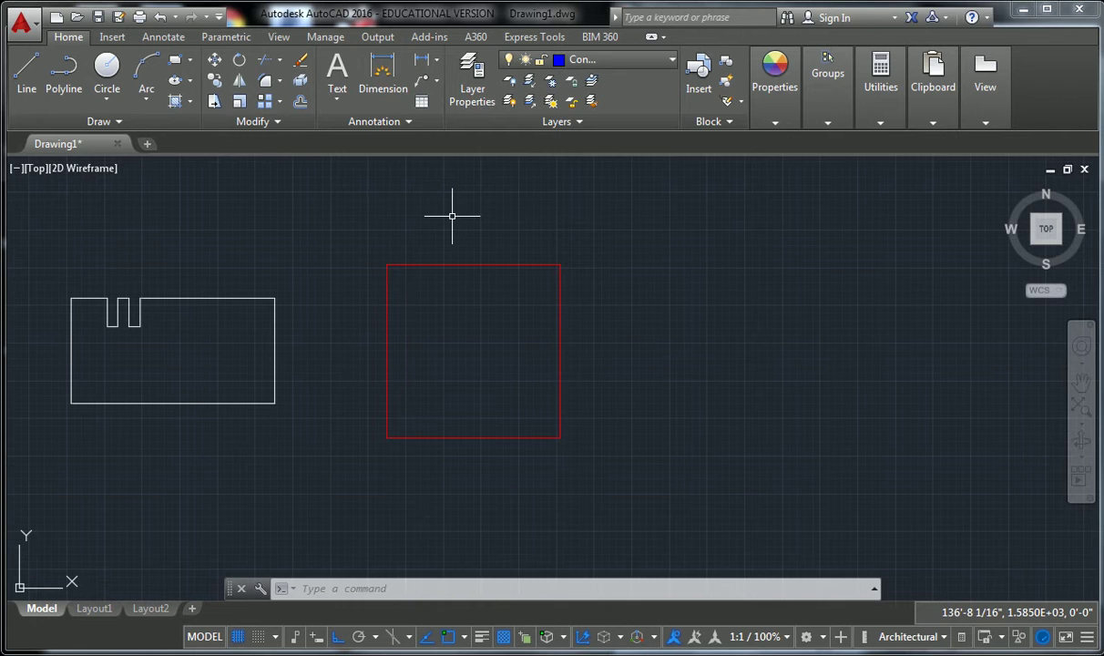
{"action": "type", "text": "l"}
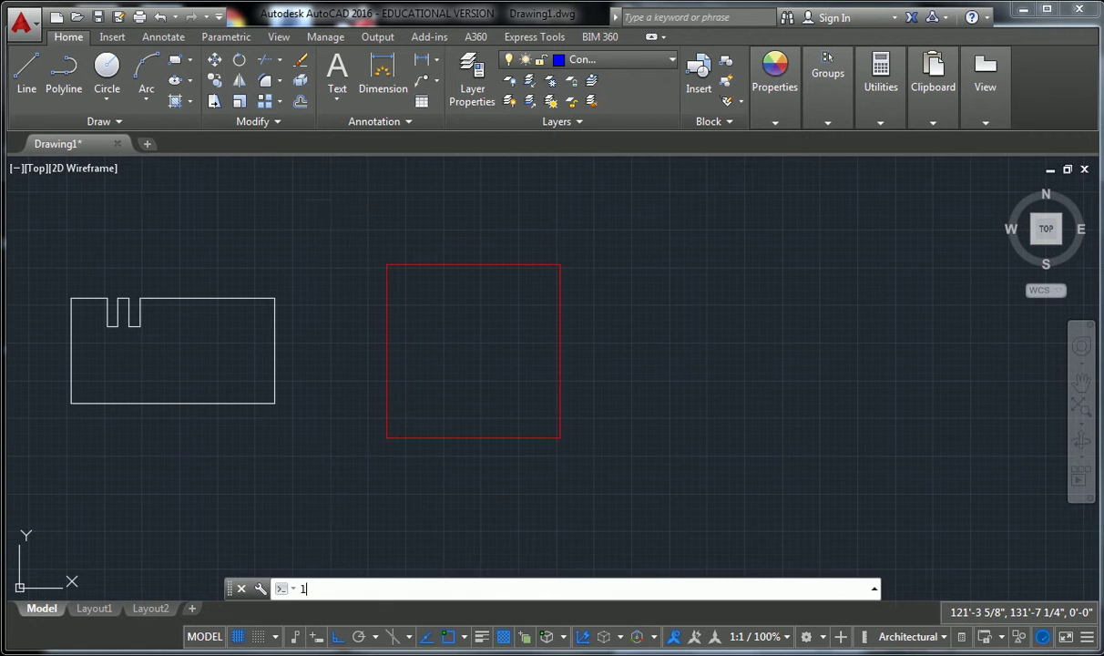
{"action": "key", "text": "Return"}
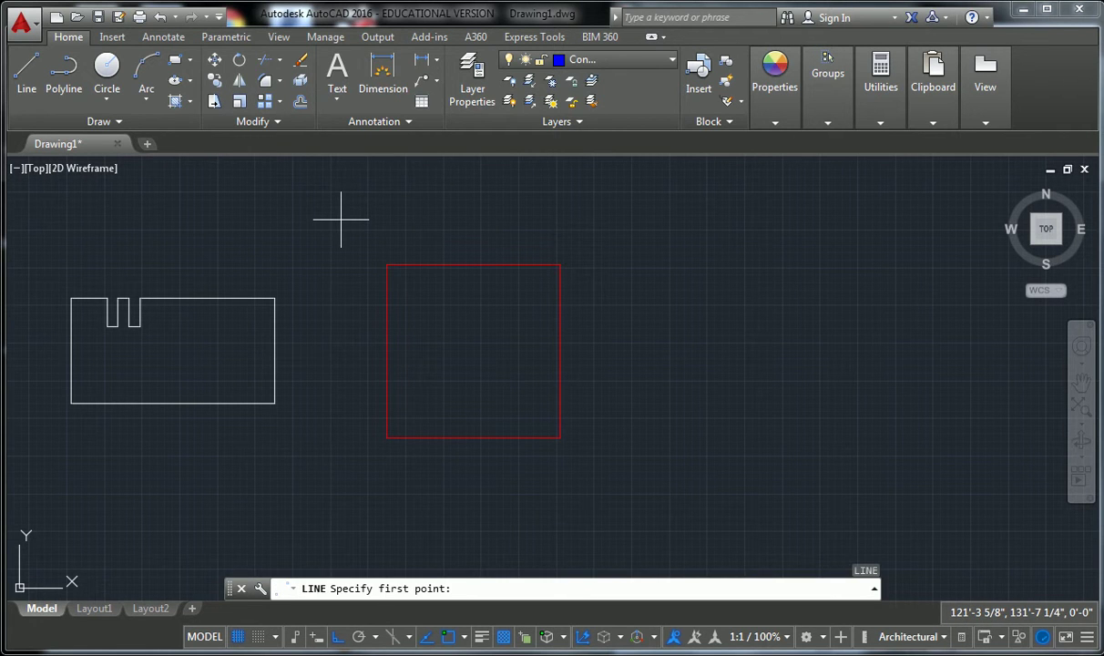
{"action": "key", "text": "Escape"}
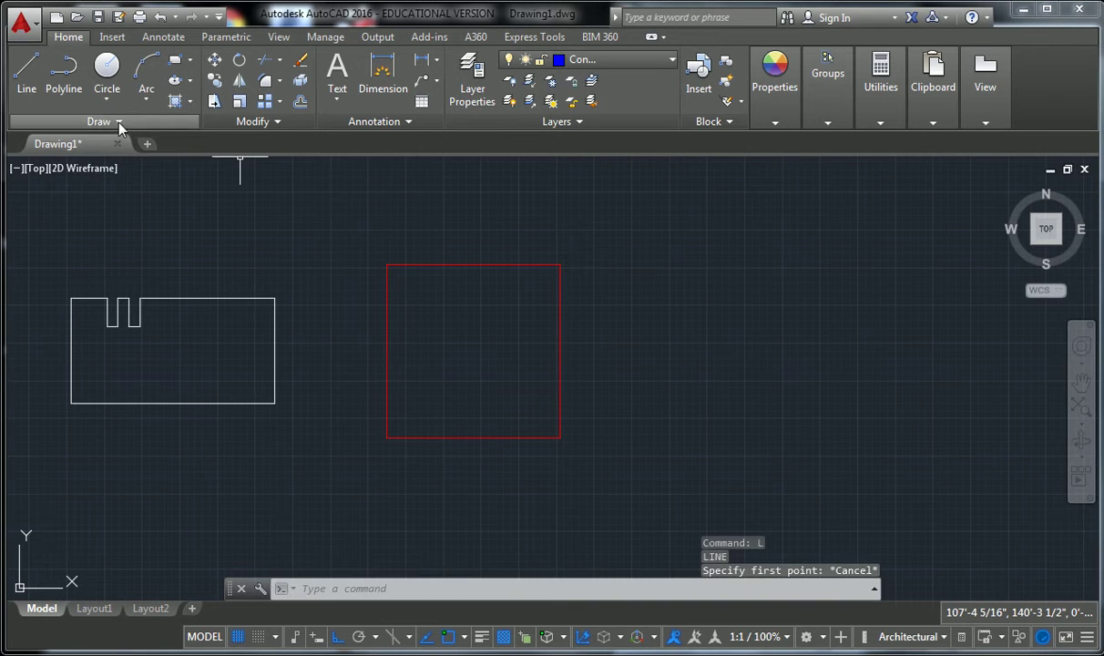
{"action": "left_click", "coordinate": [110, 121]}
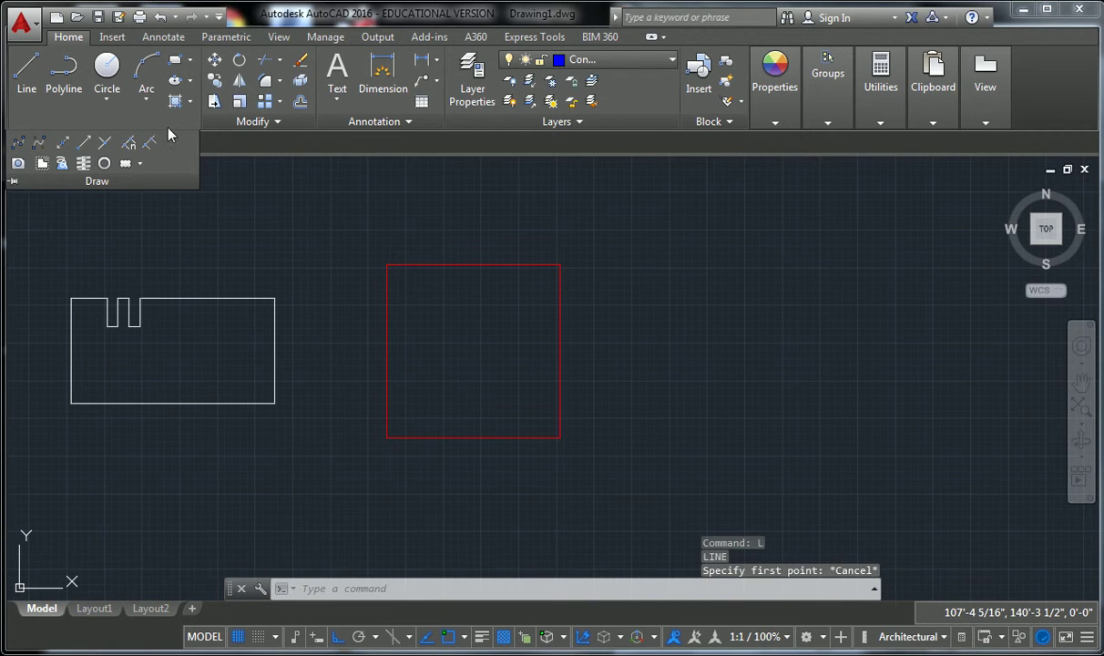
{"action": "left_click", "coordinate": [306, 201]}
{"action": "key", "text": "Escape"}
{"action": "key", "text": "Escape"}
Step: Try starting a line 7' from the square's corner with Ortho on, cancelling twice
{"action": "type", "text": "l"}
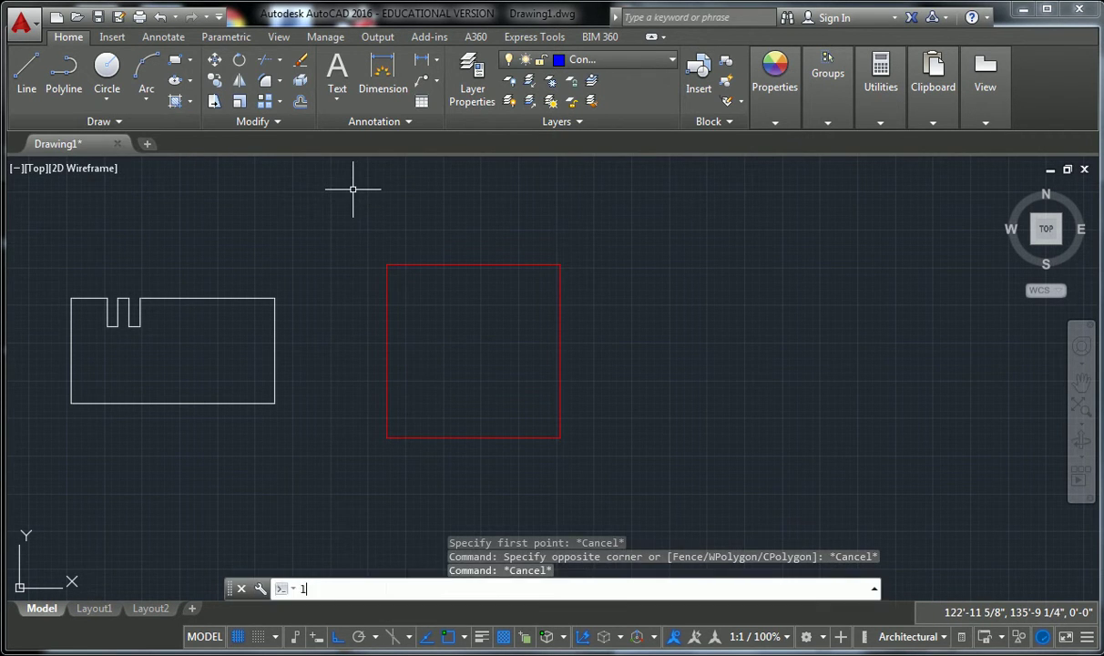
{"action": "key", "text": "Return"}
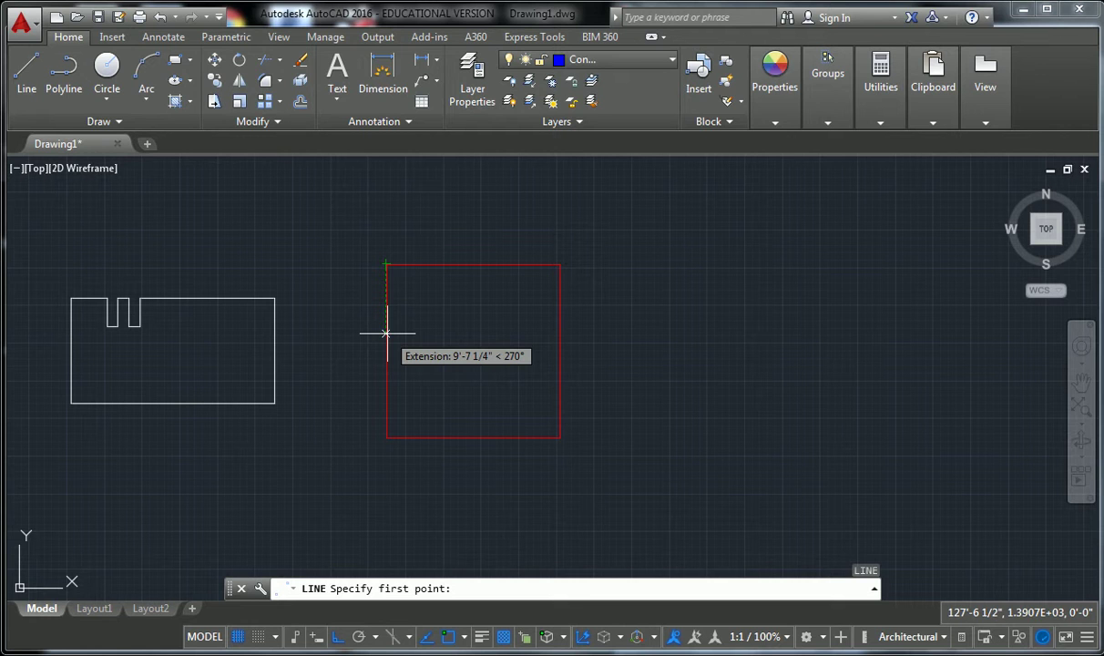
{"action": "type", "text": "7"}
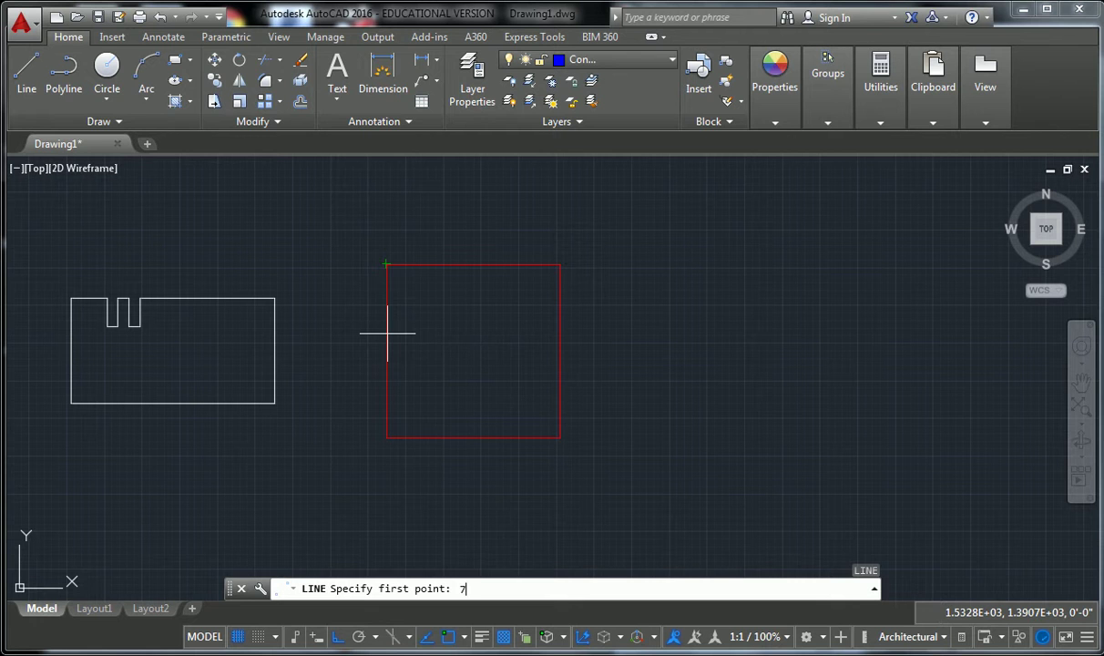
{"action": "type", "text": "'"}
{"action": "key", "text": "Return"}
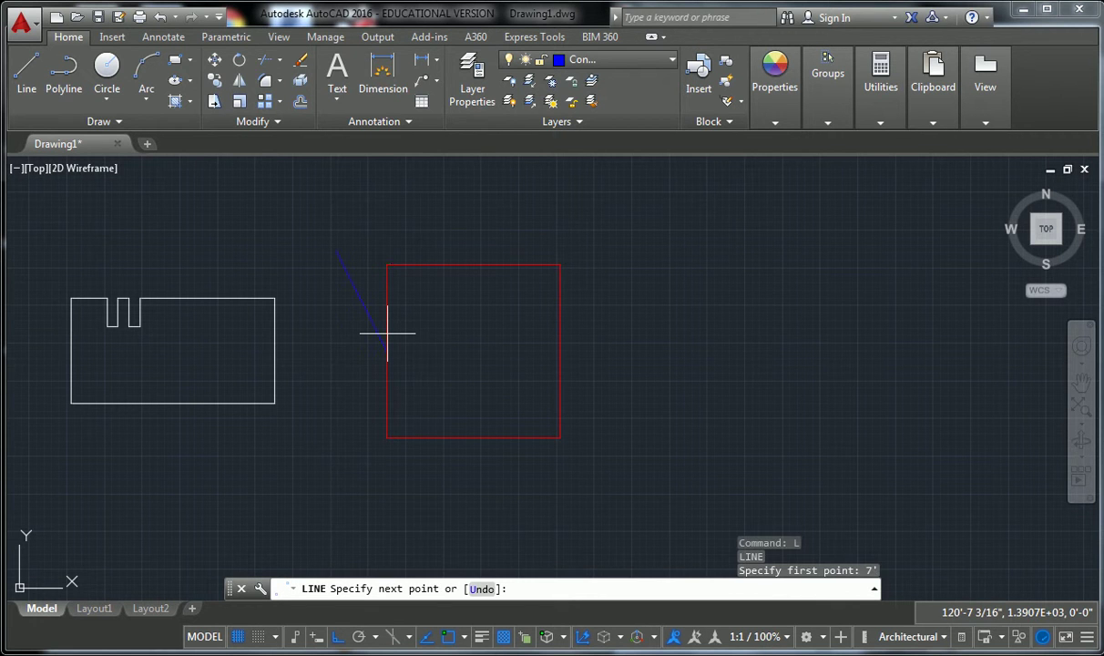
{"action": "key", "text": "F8"}
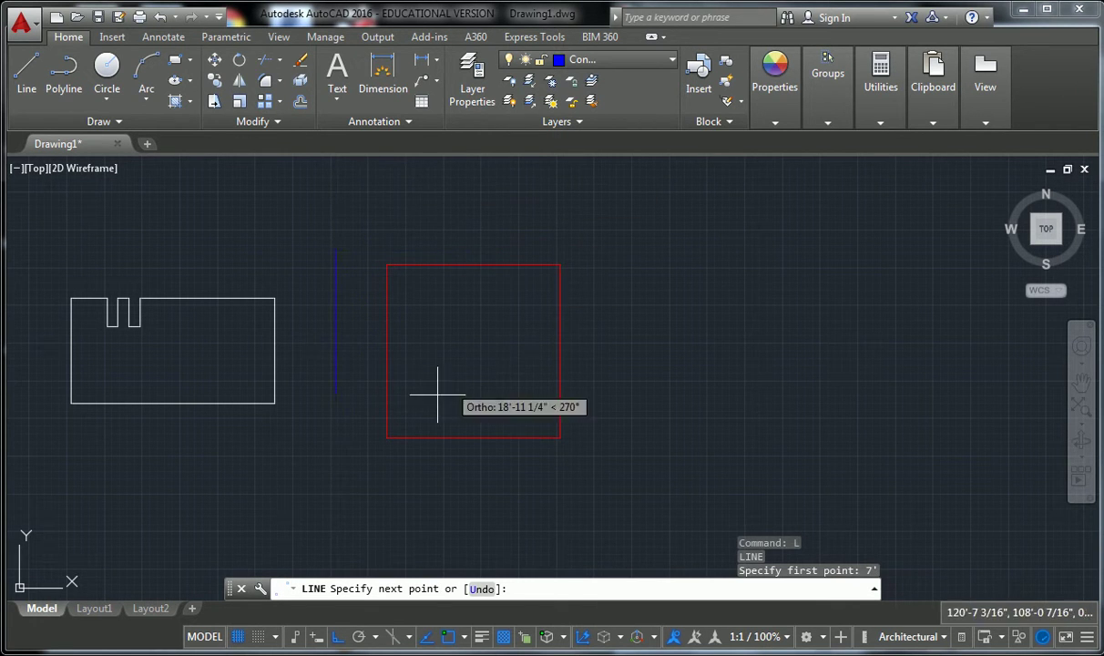
{"action": "key", "text": "Escape"}
{"action": "key", "text": "Return"}
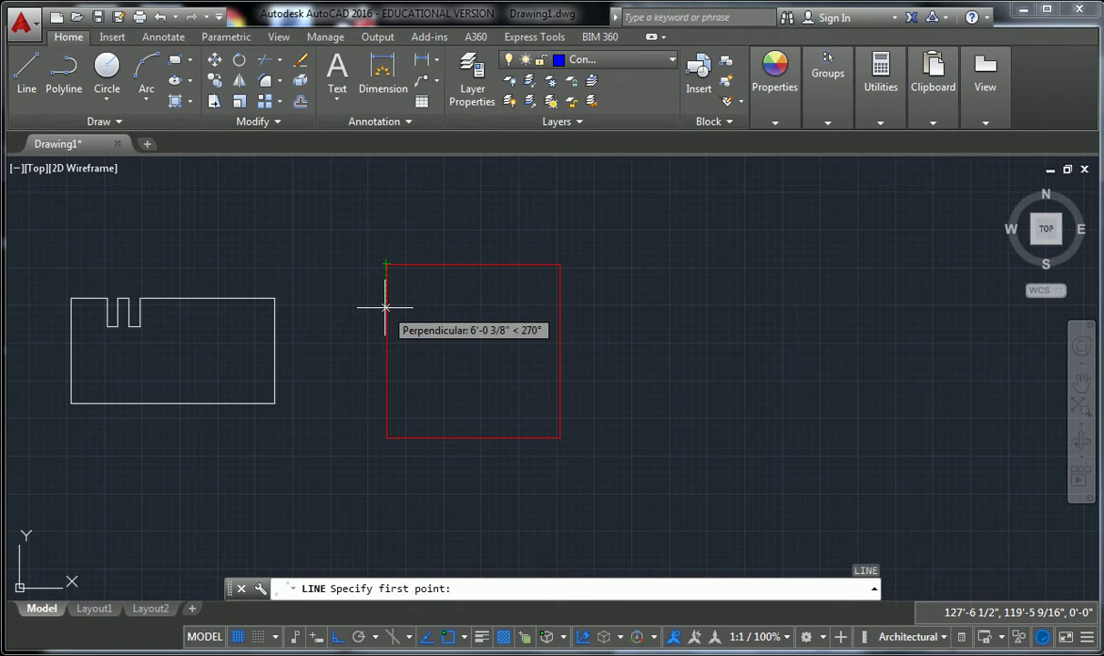
{"action": "type", "text": "7'"}
{"action": "key", "text": "Return"}
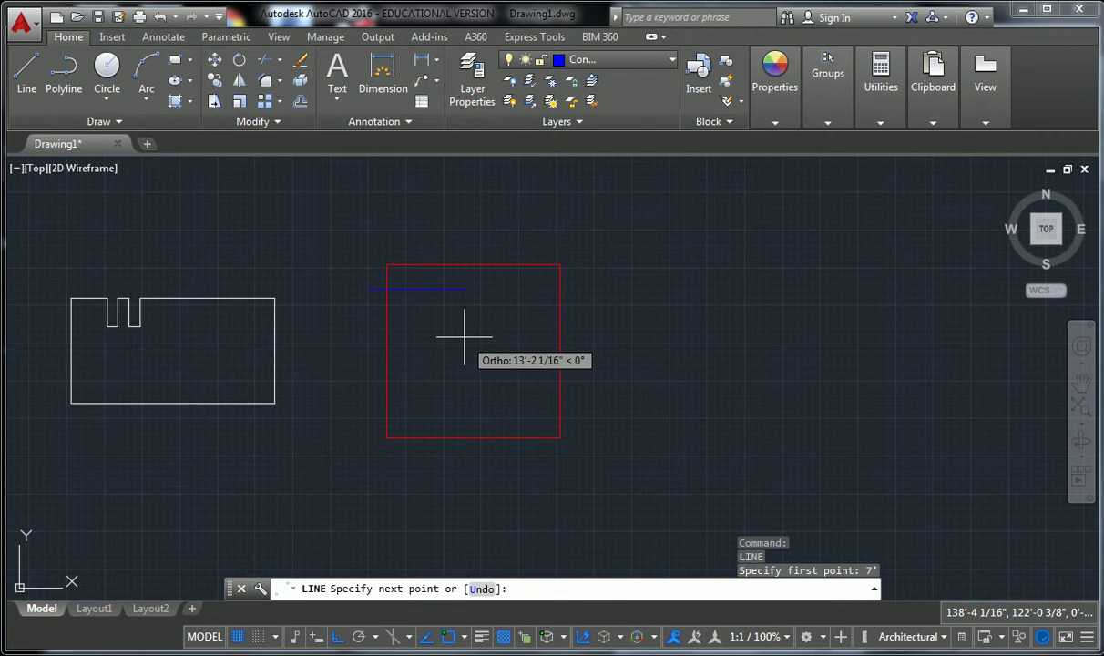
{"action": "key", "text": "Escape"}
{"action": "key", "text": "Return"}
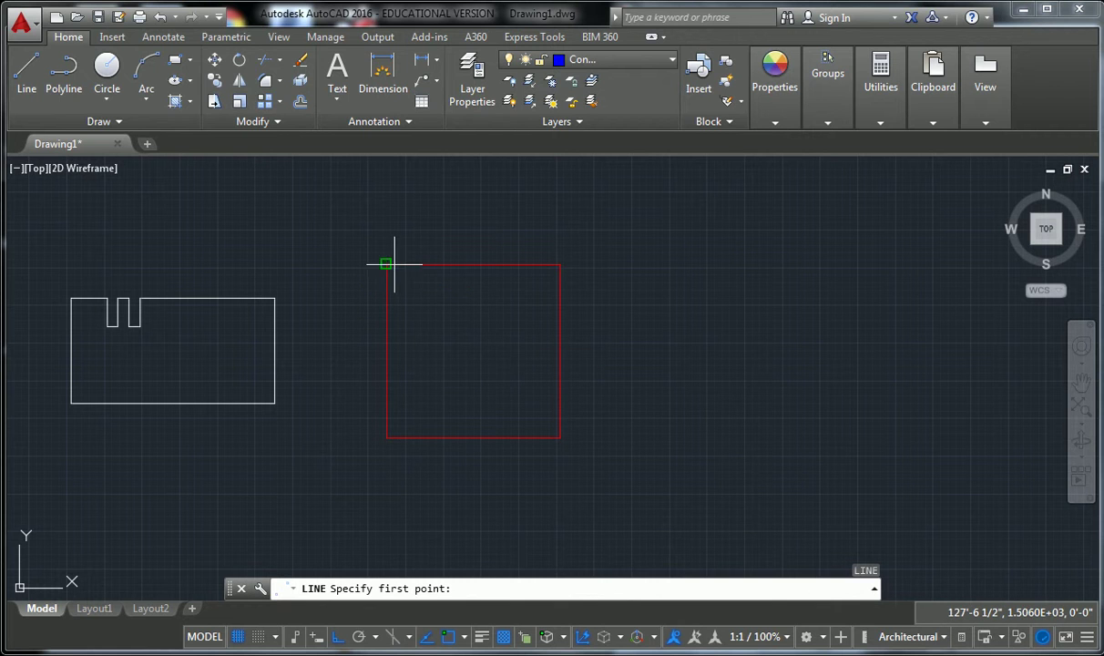
Step: Try a relative @7' start point and another 7' offset, cancelling each attempt
{"action": "type", "text": "@7'"}
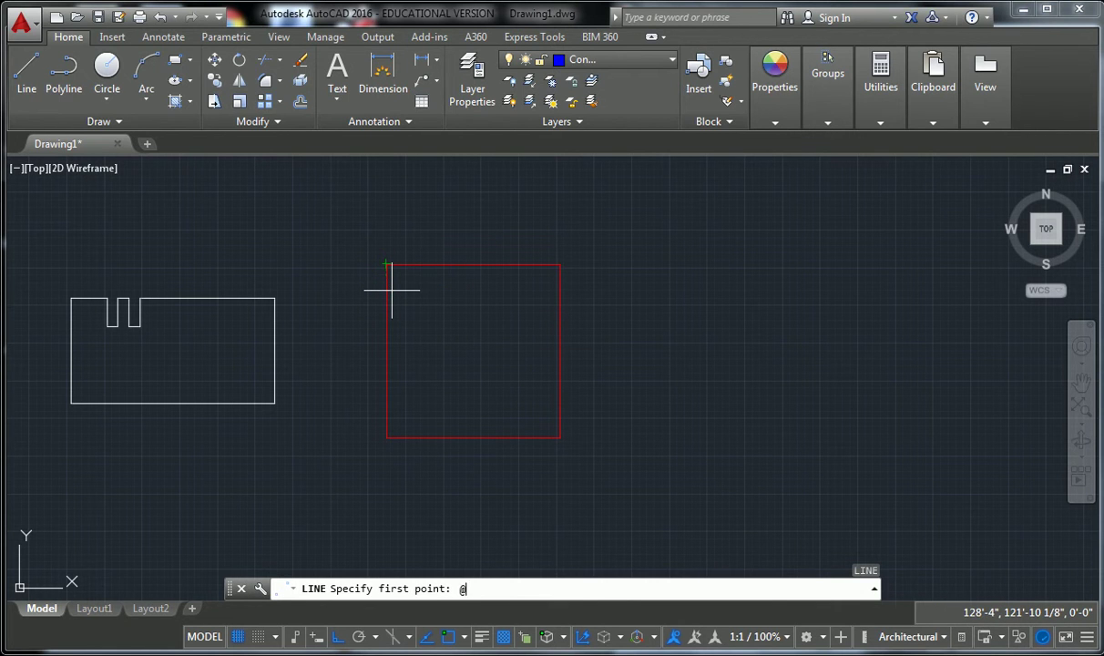
{"action": "key", "text": "Return"}
{"action": "key", "text": "Escape"}
{"action": "key", "text": "Return"}
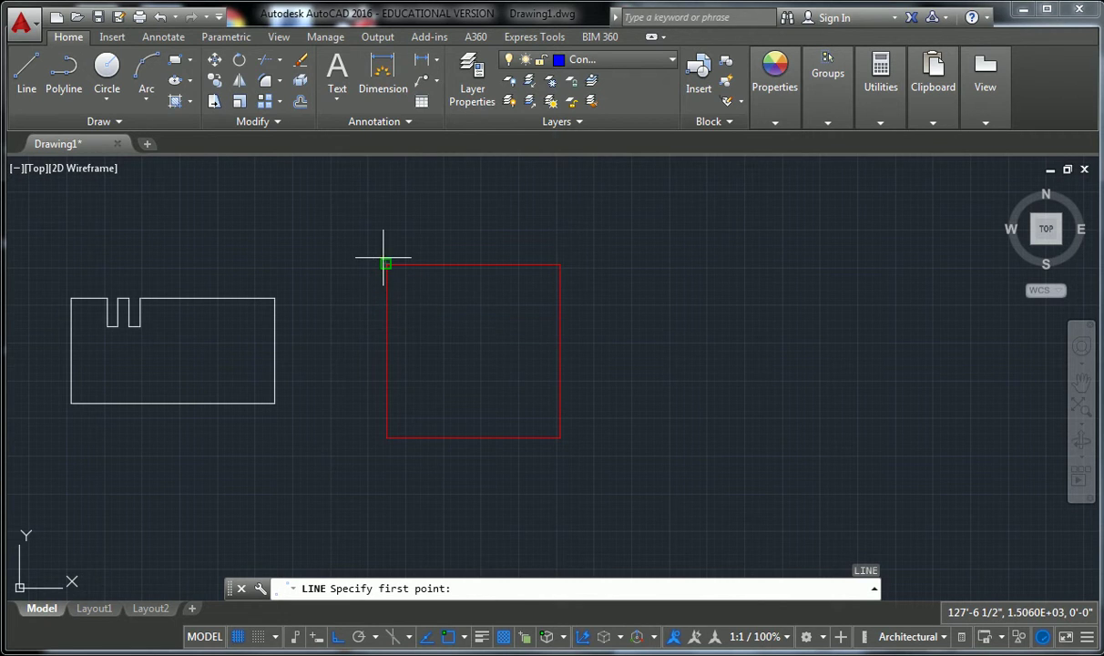
{"action": "key", "text": "Escape"}
{"action": "key", "text": "Return"}
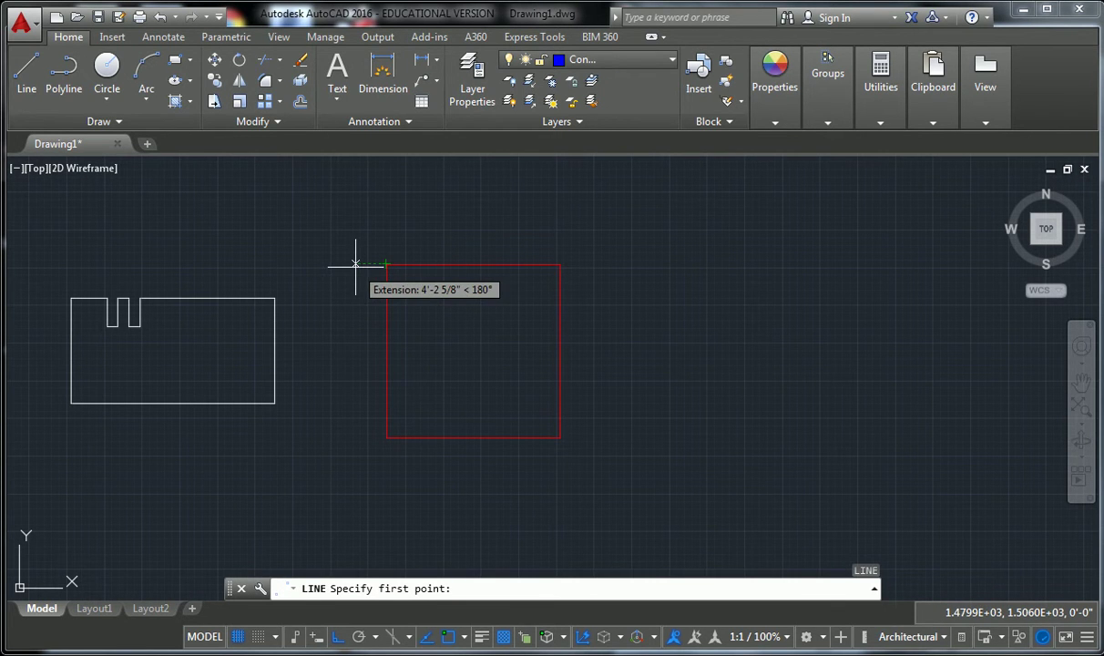
{"action": "type", "text": "7'"}
{"action": "key", "text": "Return"}
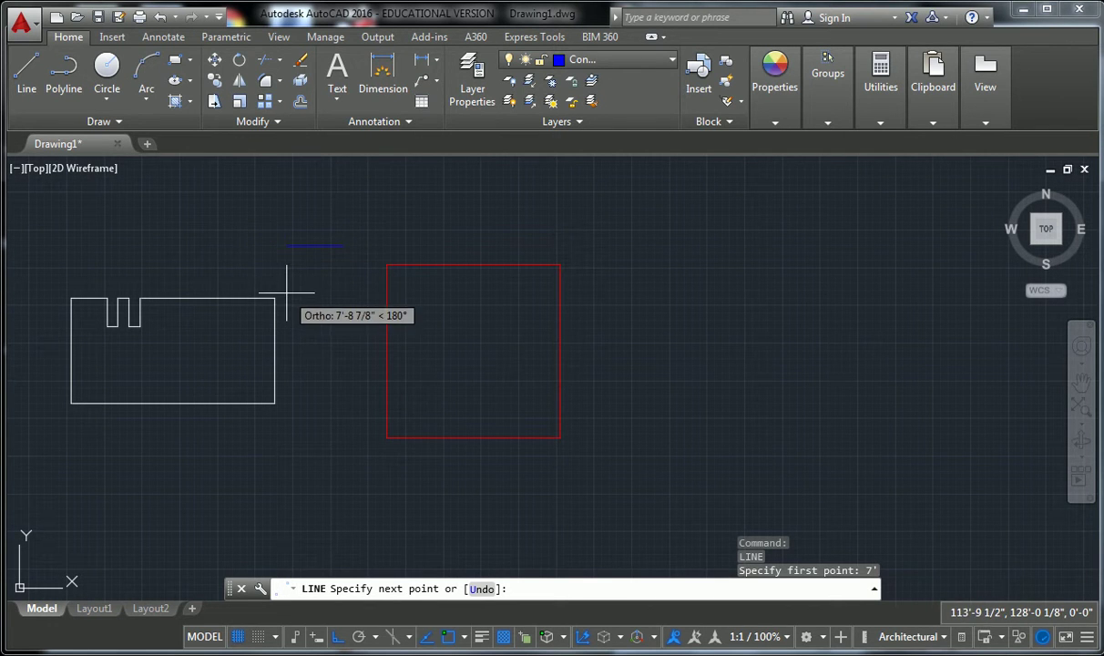
{"action": "key", "text": "Escape"}
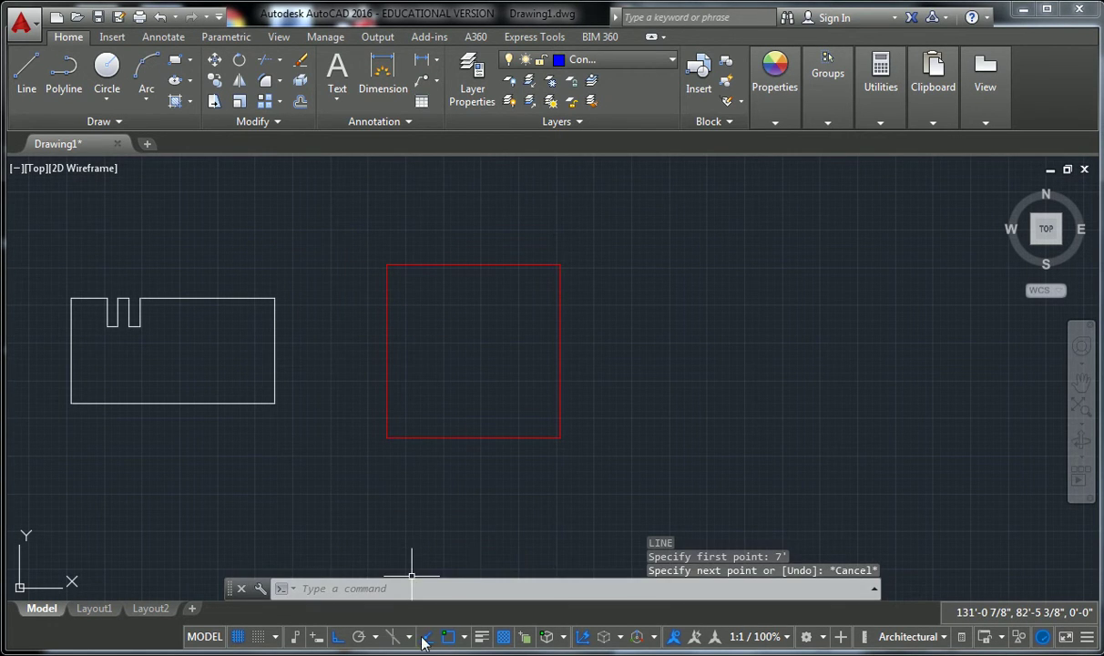
Step: Turn Ortho off and try one more 7' line start, then abandon it
{"action": "left_click", "coordinate": [337, 636]}
{"action": "type", "text": "l"}
{"action": "key", "text": "Return"}
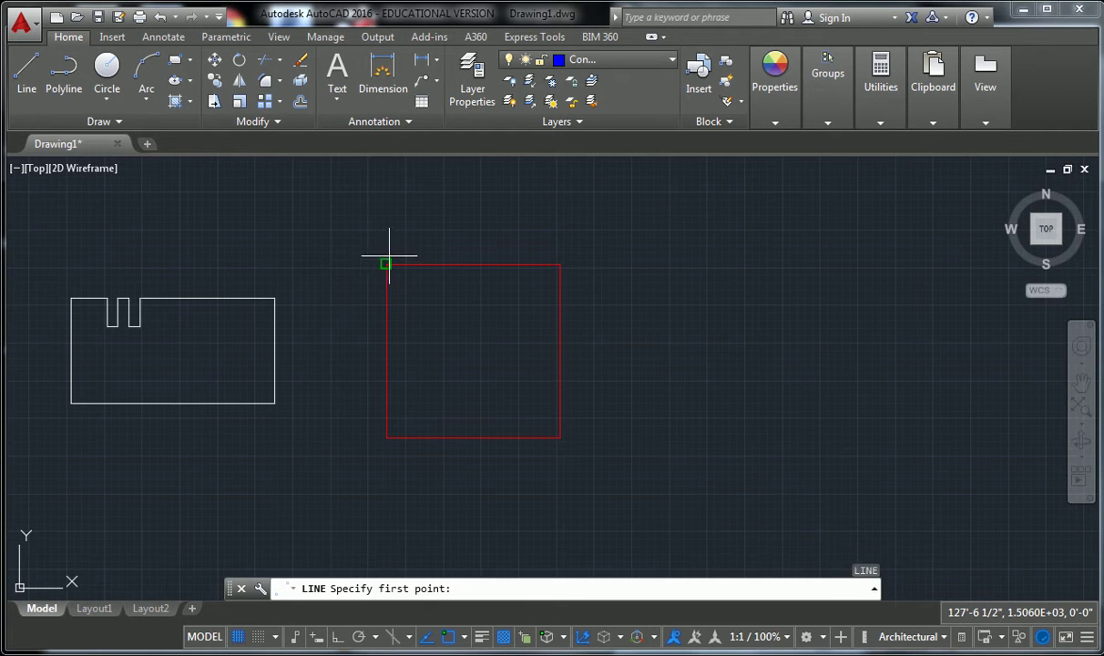
{"action": "type", "text": "7"}
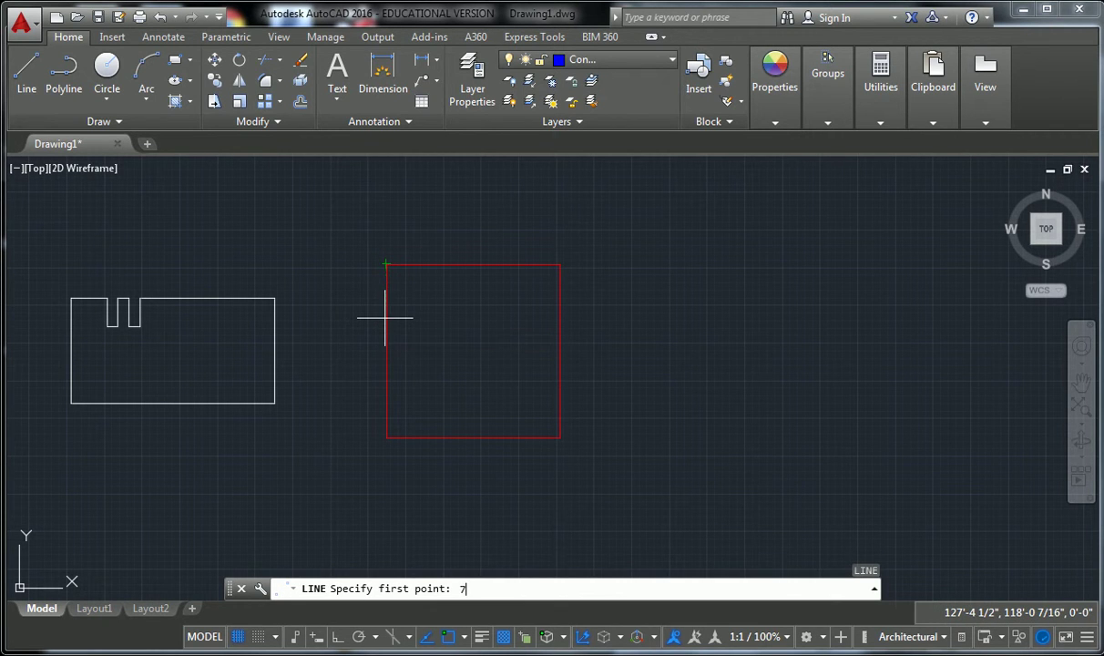
{"action": "type", "text": "'"}
{"action": "key", "text": "Return"}
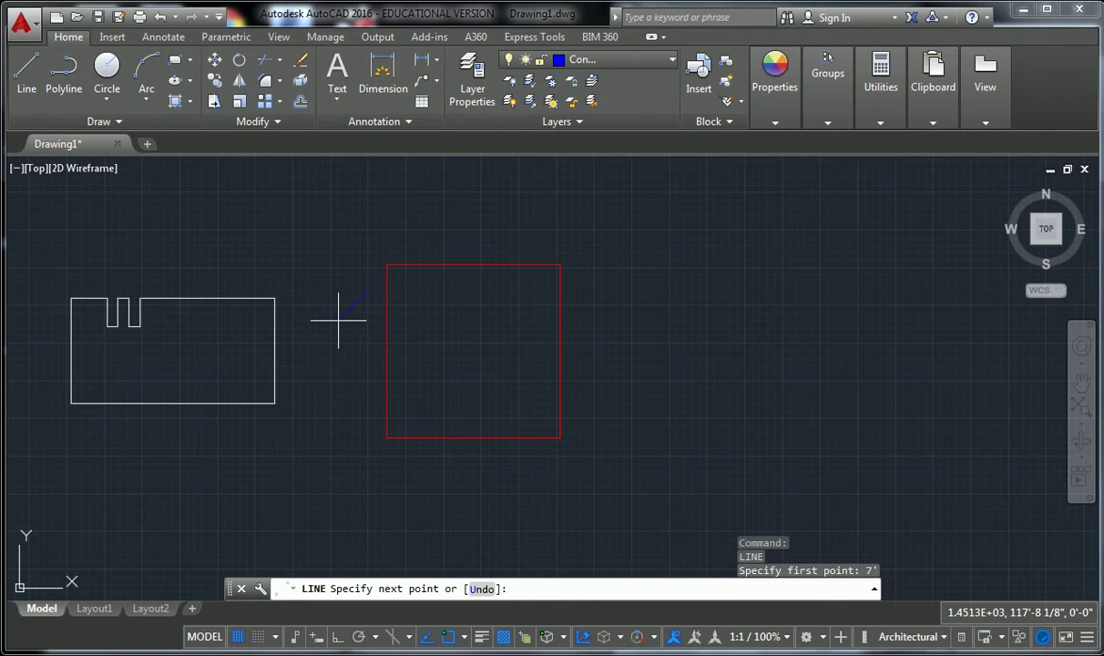
{"action": "key", "text": "Return"}
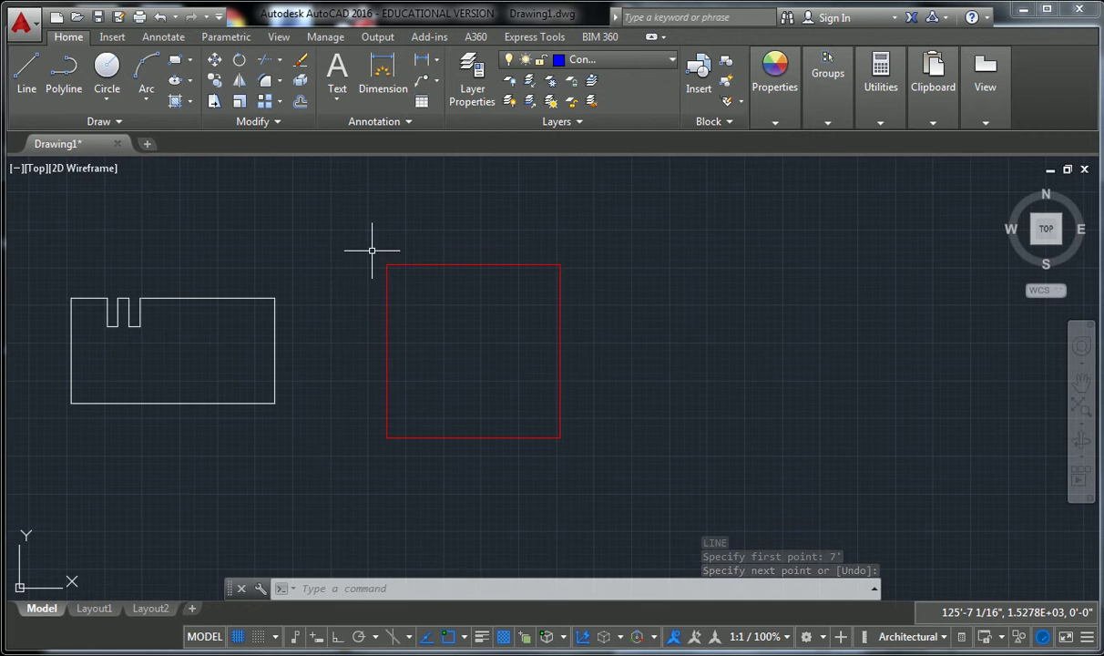
Step: Draw a line from the square's top-left to top-right corner and select it to check
{"action": "key", "text": "Return"}
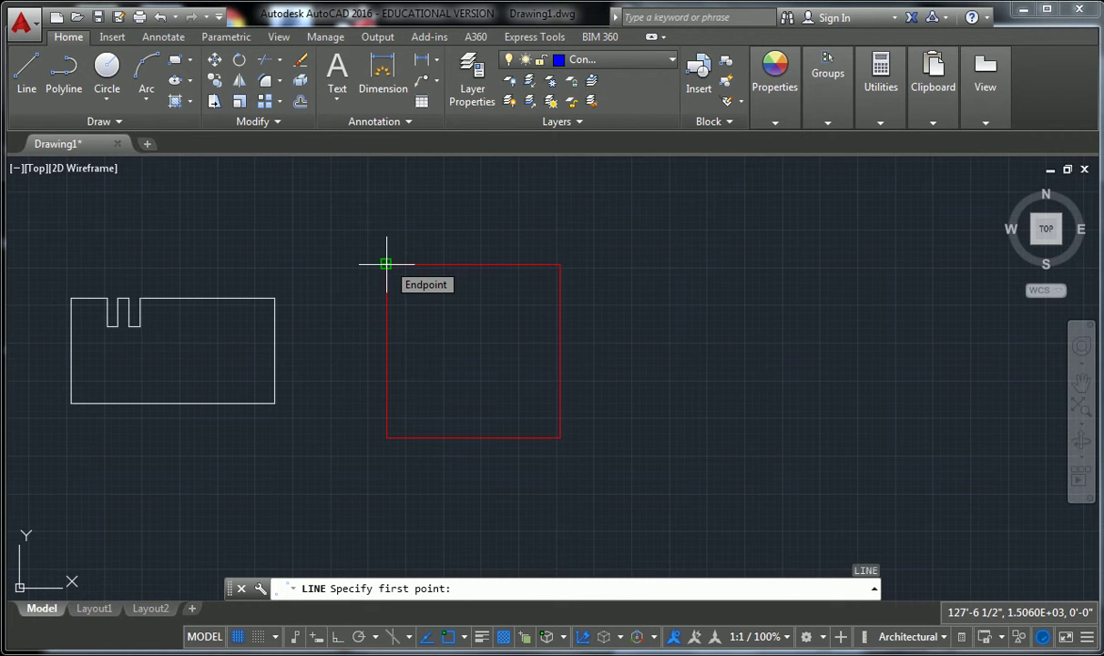
{"action": "left_click", "coordinate": [385, 265]}
{"action": "left_click", "coordinate": [560, 264]}
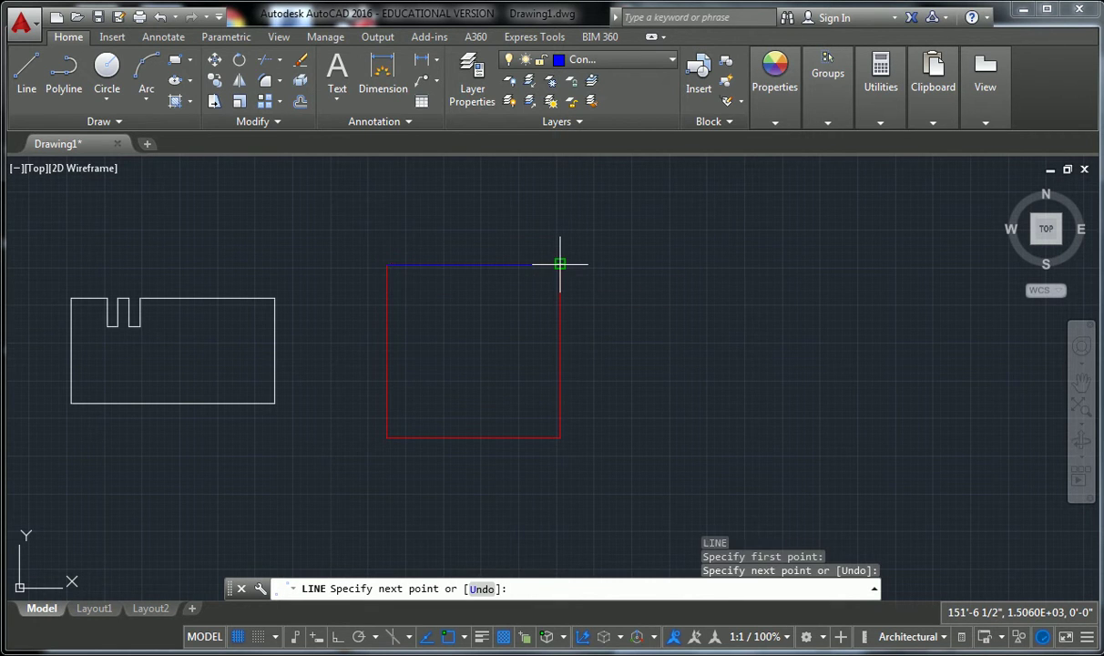
{"action": "key", "text": "Return"}
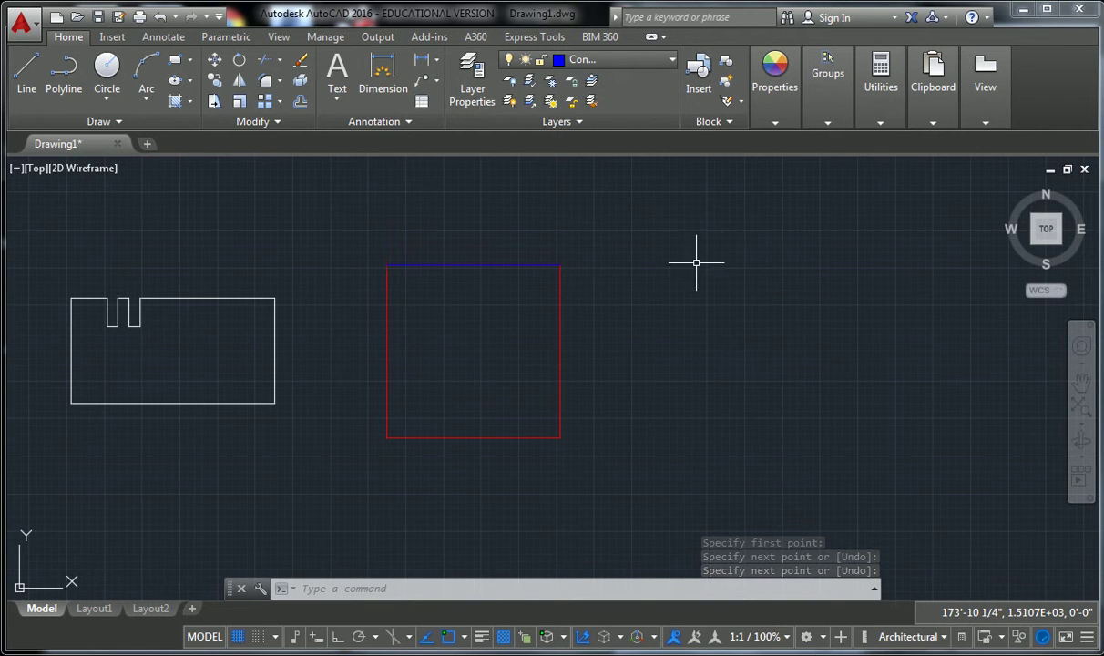
{"action": "mouse_move", "coordinate": [525, 265]}
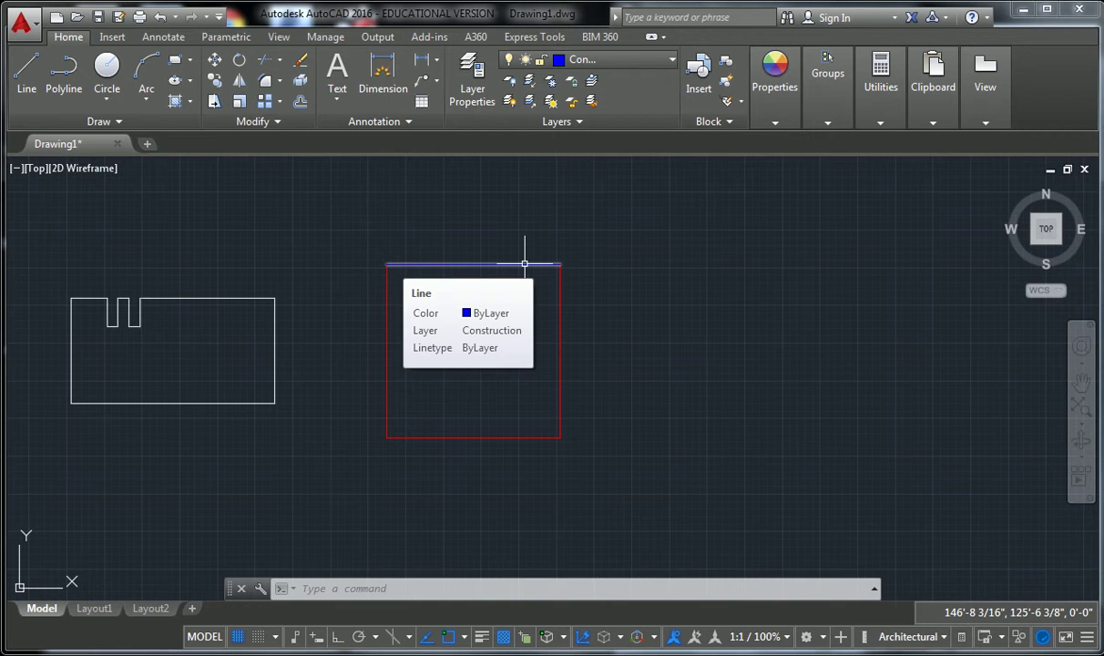
{"action": "left_click", "coordinate": [525, 264]}
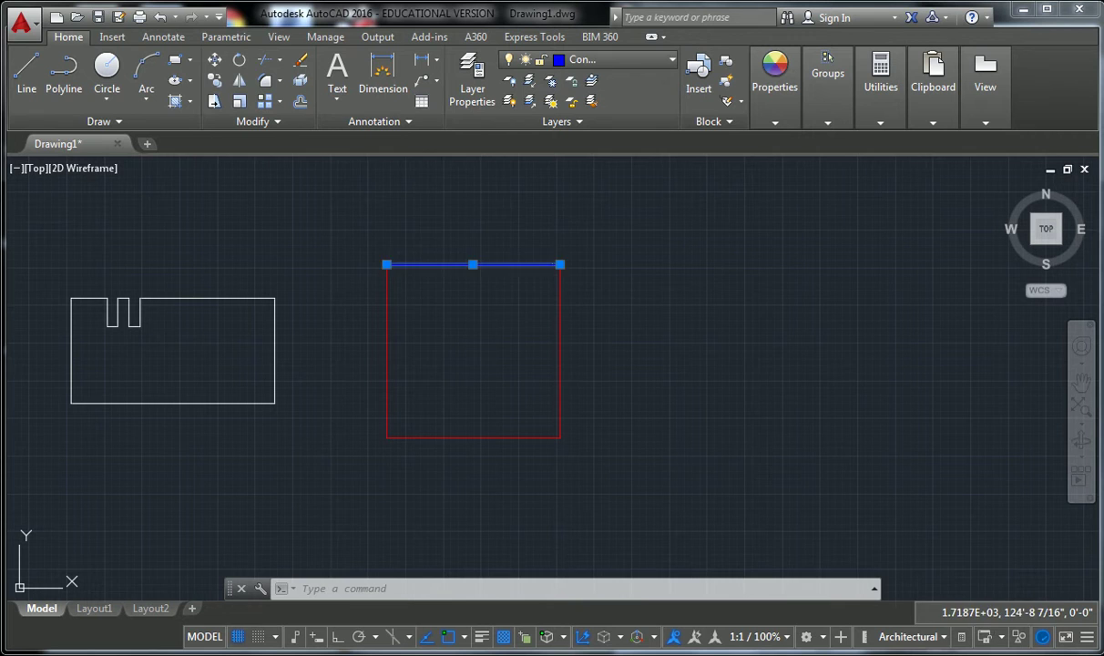
Step: Turn off the Object layer to inspect the blue top line on its own
{"action": "key", "text": "Escape"}
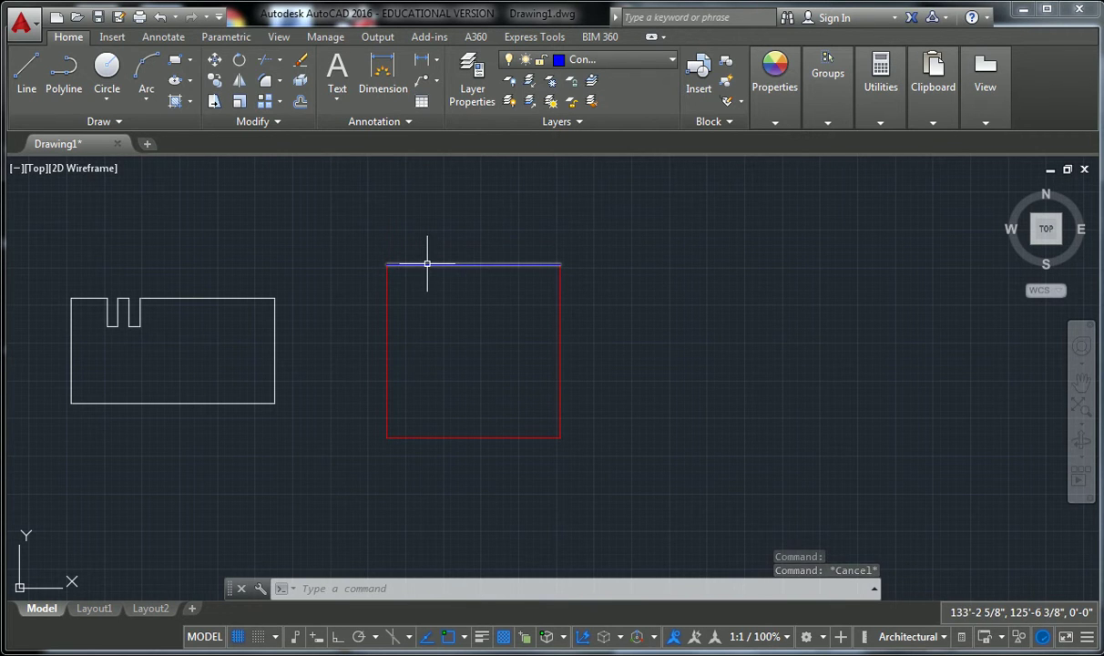
{"action": "left_click_drag", "start_coordinate": [615, 303], "coordinate": [560, 300]}
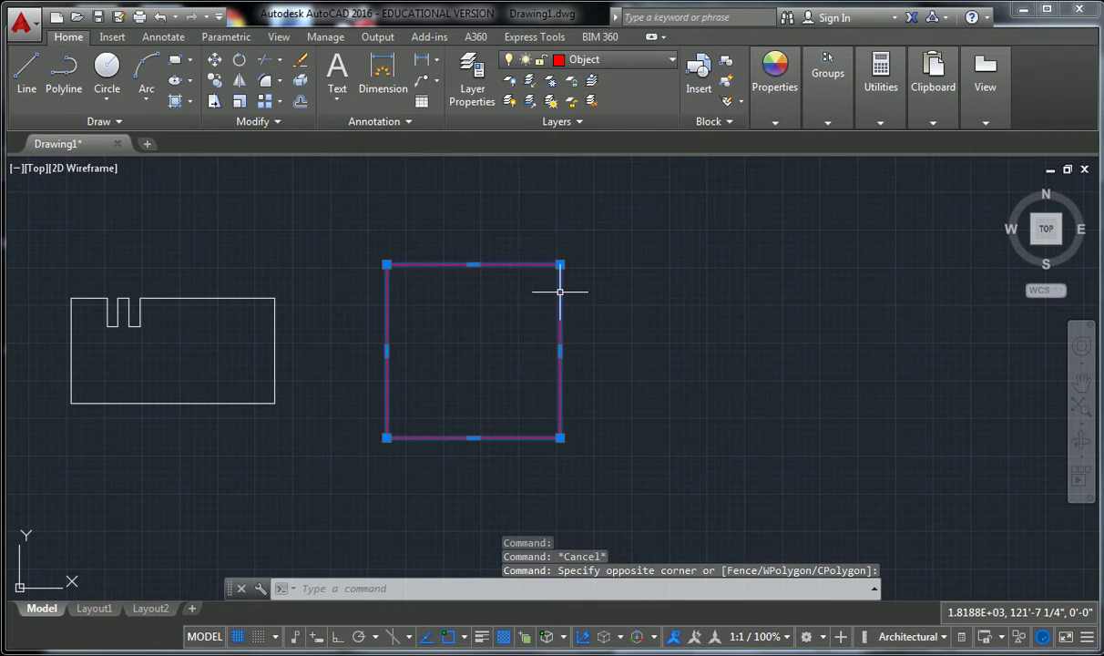
{"action": "right_click", "coordinate": [563, 300]}
{"action": "mouse_move", "coordinate": [602, 435]}
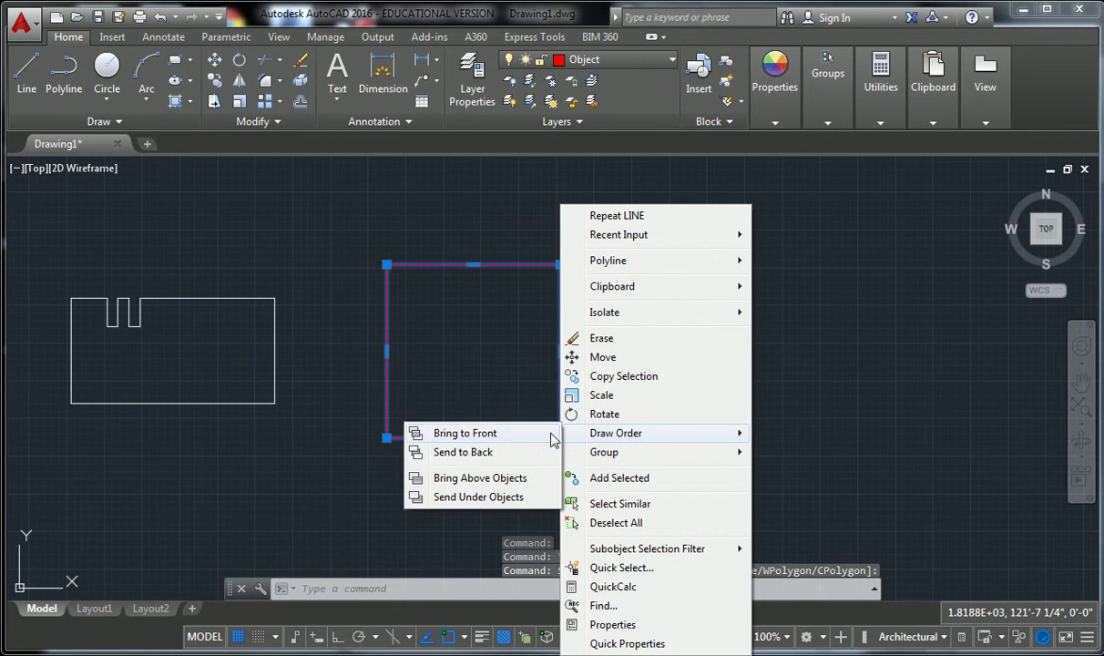
{"action": "key", "text": "Escape"}
{"action": "key", "text": "Escape"}
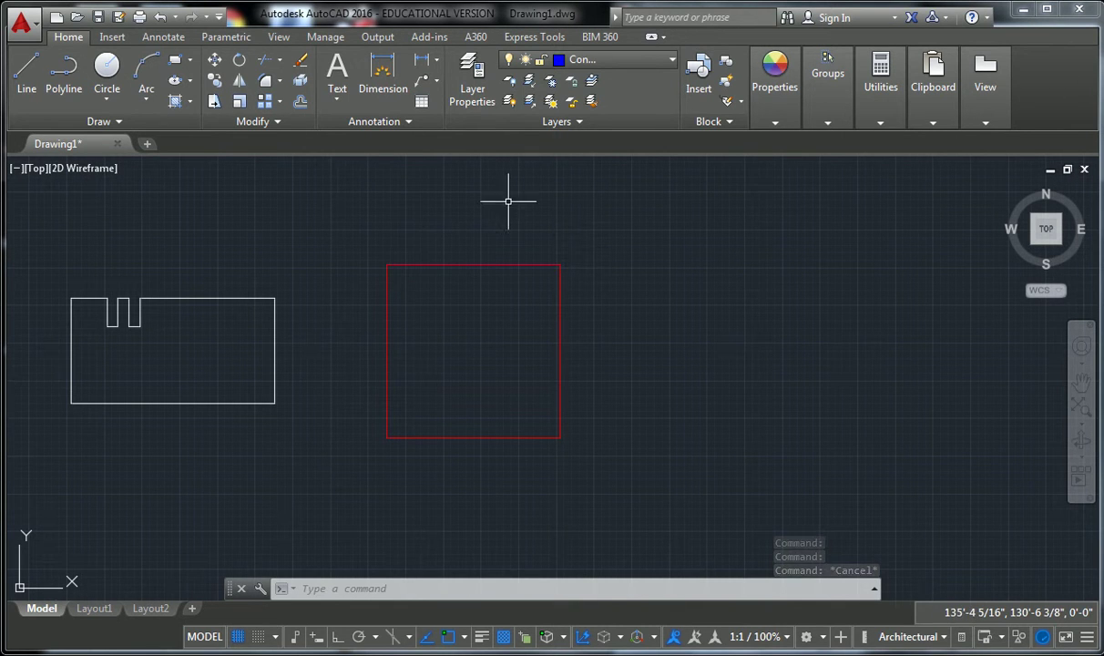
{"action": "left_click", "coordinate": [597, 62]}
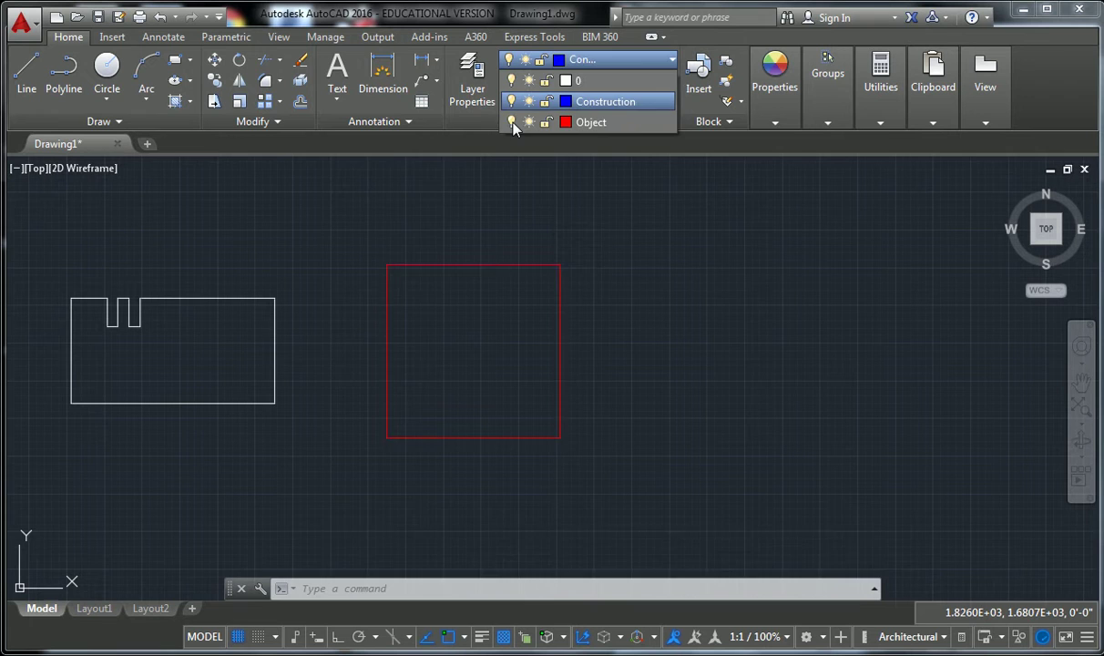
{"action": "left_click", "coordinate": [511, 122]}
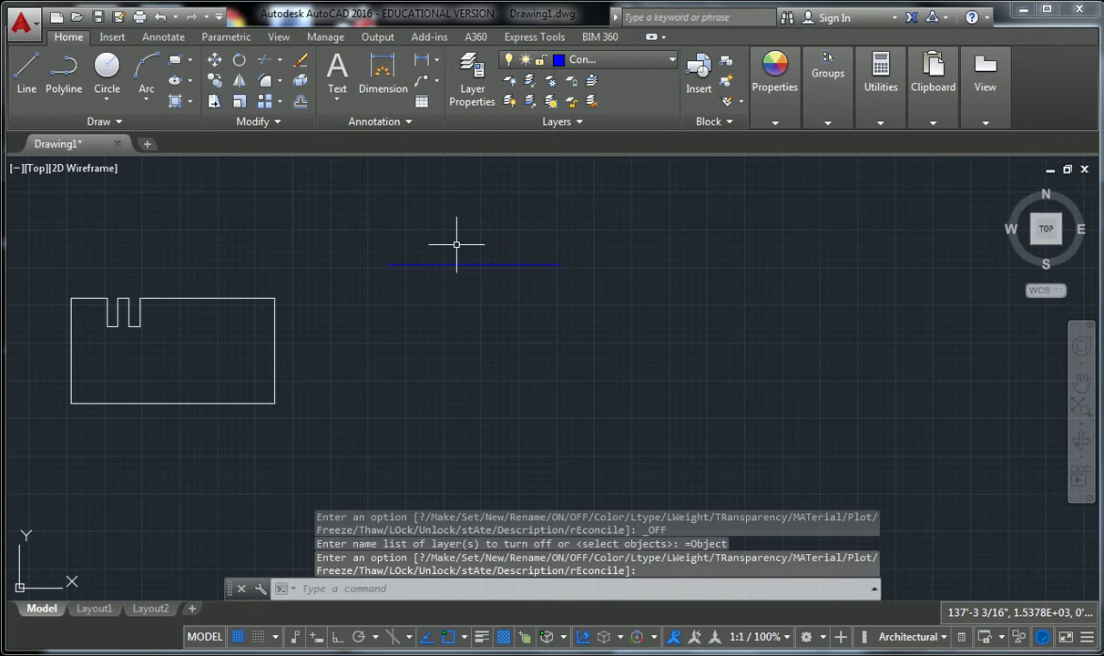
{"action": "left_click", "coordinate": [458, 238]}
{"action": "left_click", "coordinate": [411, 312]}
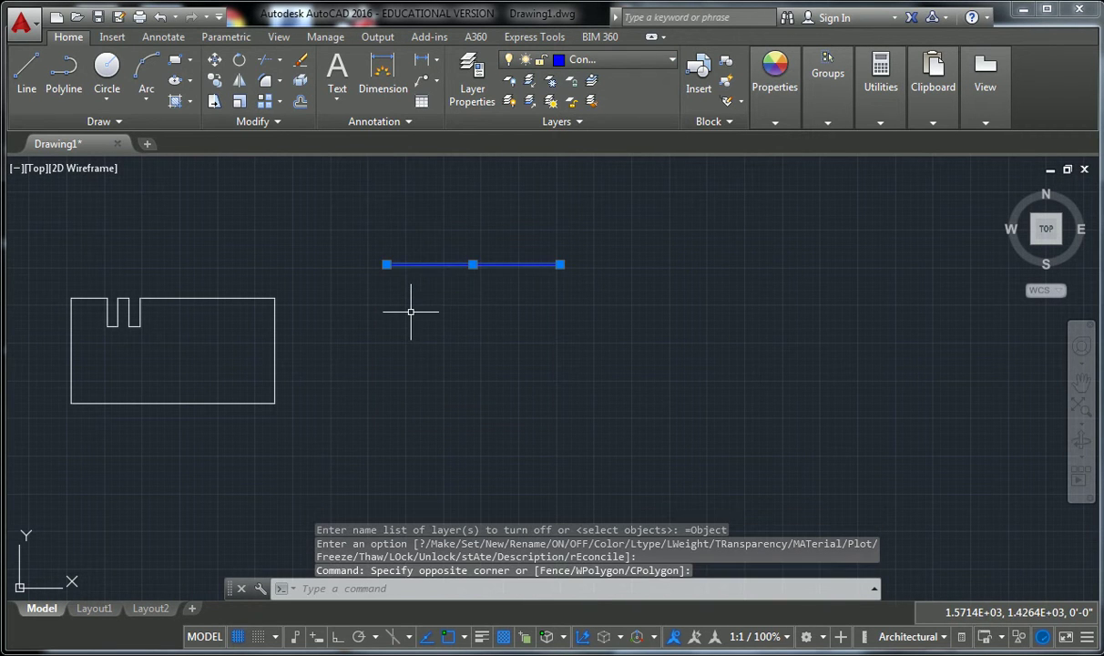
{"action": "key", "text": "Escape"}
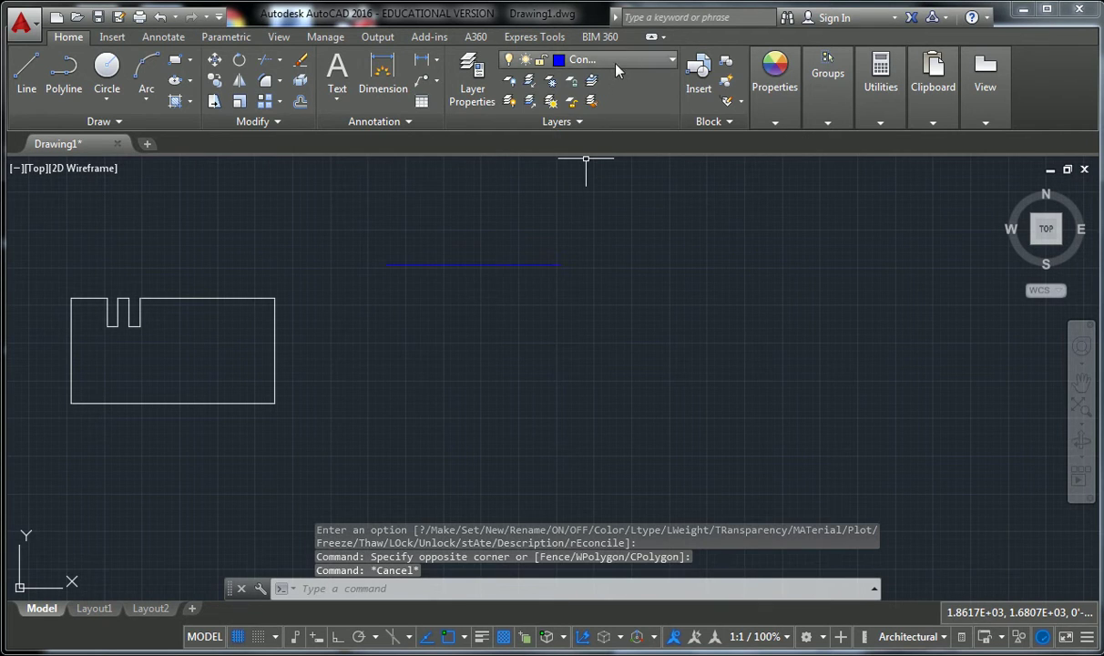
Step: Turn Object back on and leave only the top Construction line selected
{"action": "left_click", "coordinate": [616, 64]}
{"action": "left_click", "coordinate": [509, 127]}
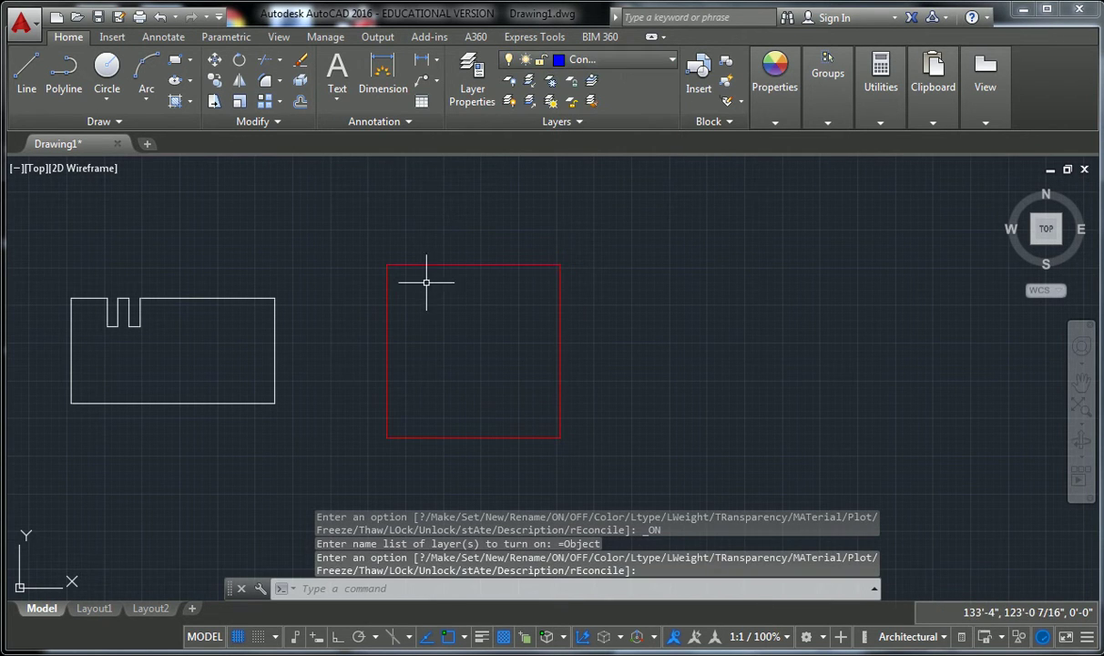
{"action": "left_click", "coordinate": [422, 205]}
{"action": "left_click", "coordinate": [353, 291]}
{"action": "scroll", "coordinate": [419, 289], "scroll_direction": "up", "scroll_amount": 4}
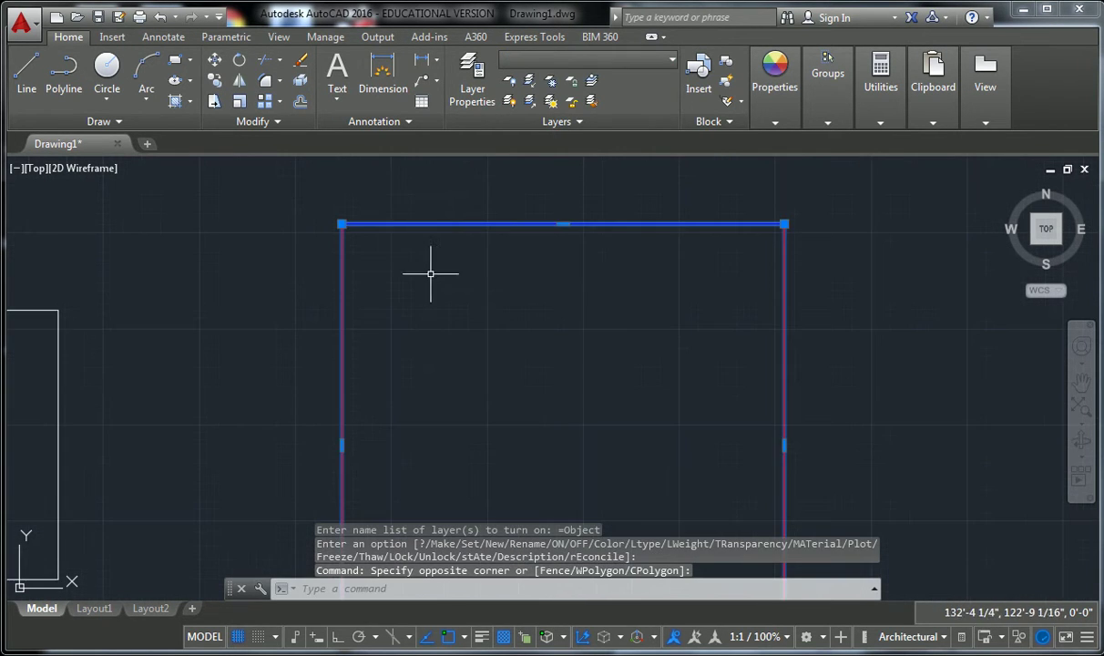
{"action": "scroll", "coordinate": [422, 322], "scroll_direction": "down", "scroll_amount": 4}
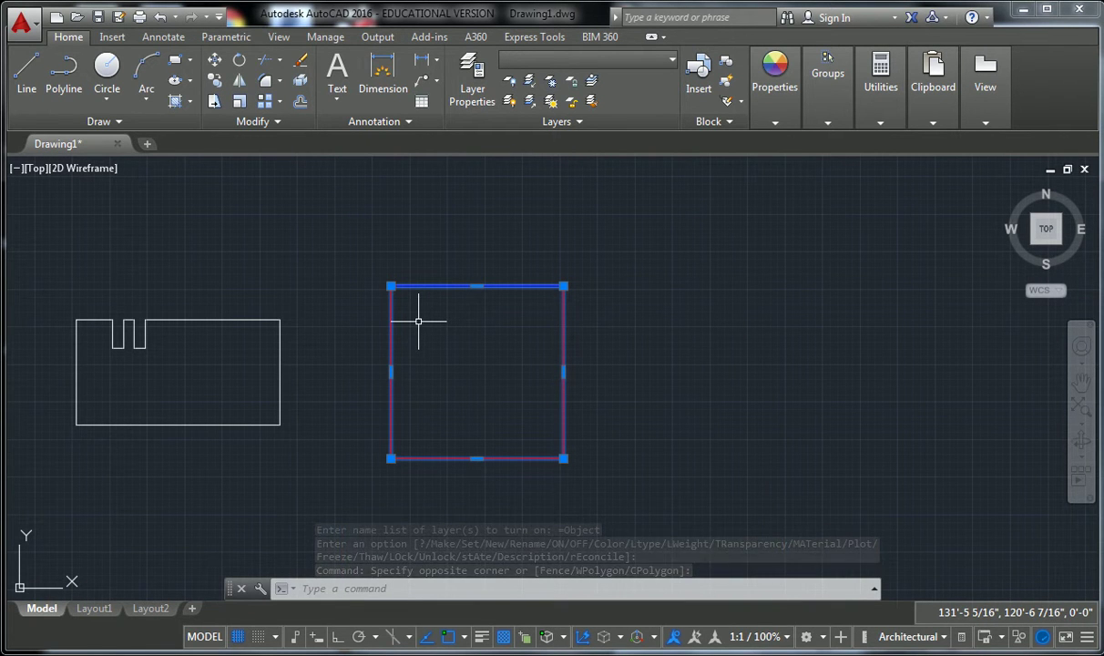
{"action": "left_click", "coordinate": [419, 321], "text": "shift"}
{"action": "left_click", "coordinate": [362, 356], "text": "shift"}
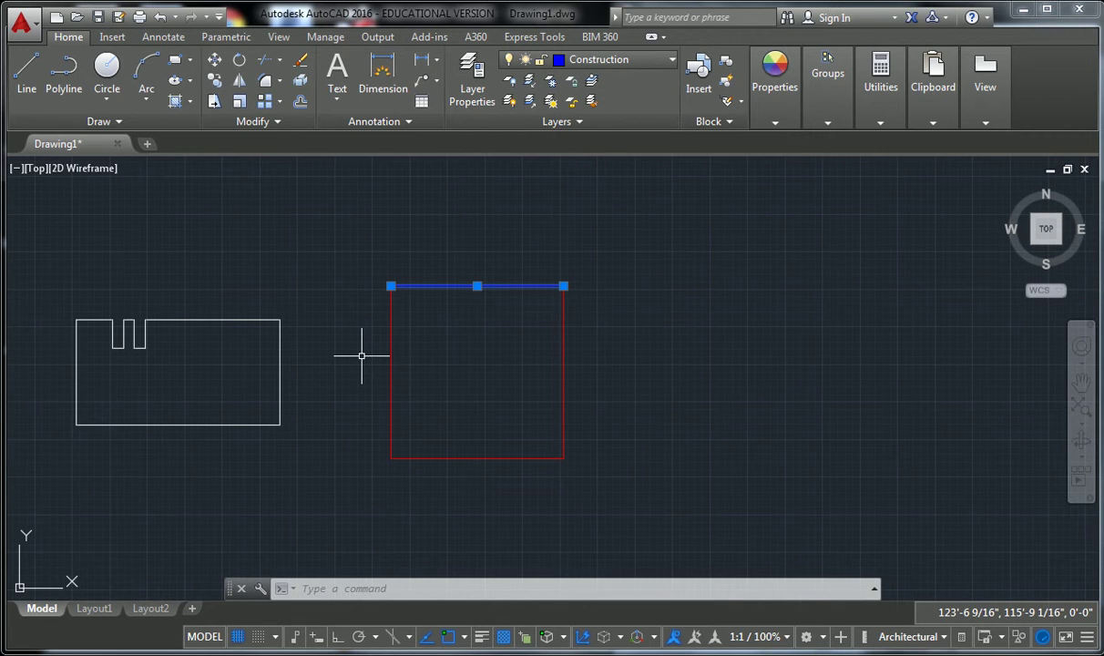
Step: Move the selected Construction line 7' straight down with polar tracking on
{"action": "middle_click_drag", "start_coordinate": [362, 355], "coordinate": [381, 339]}
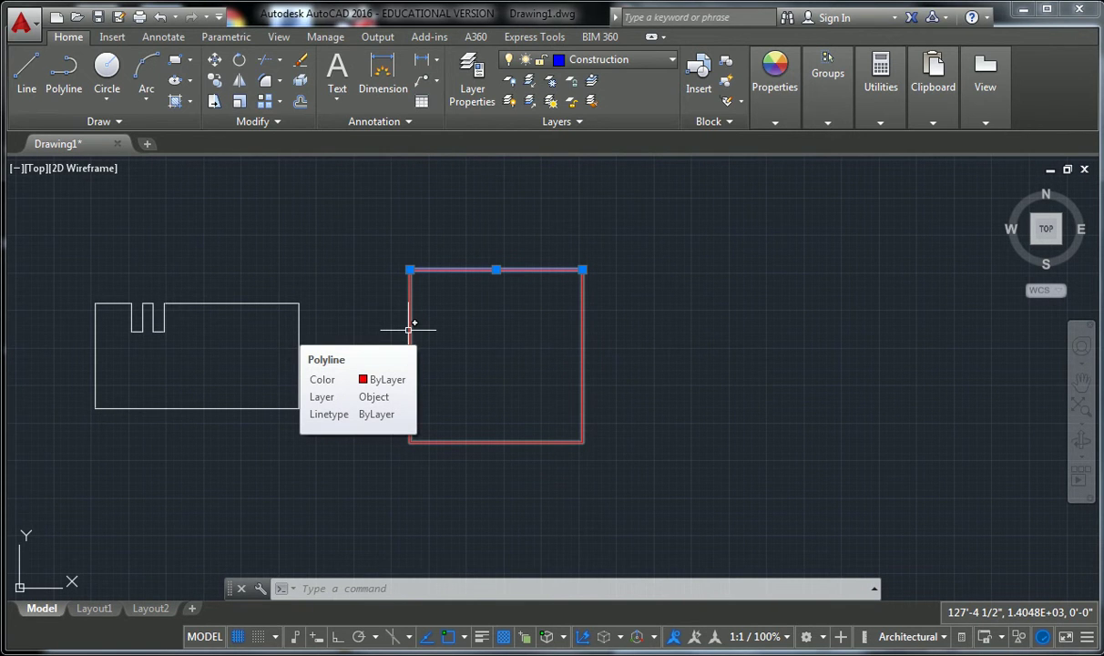
{"action": "middle_click_drag", "start_coordinate": [698, 254], "coordinate": [620, 266]}
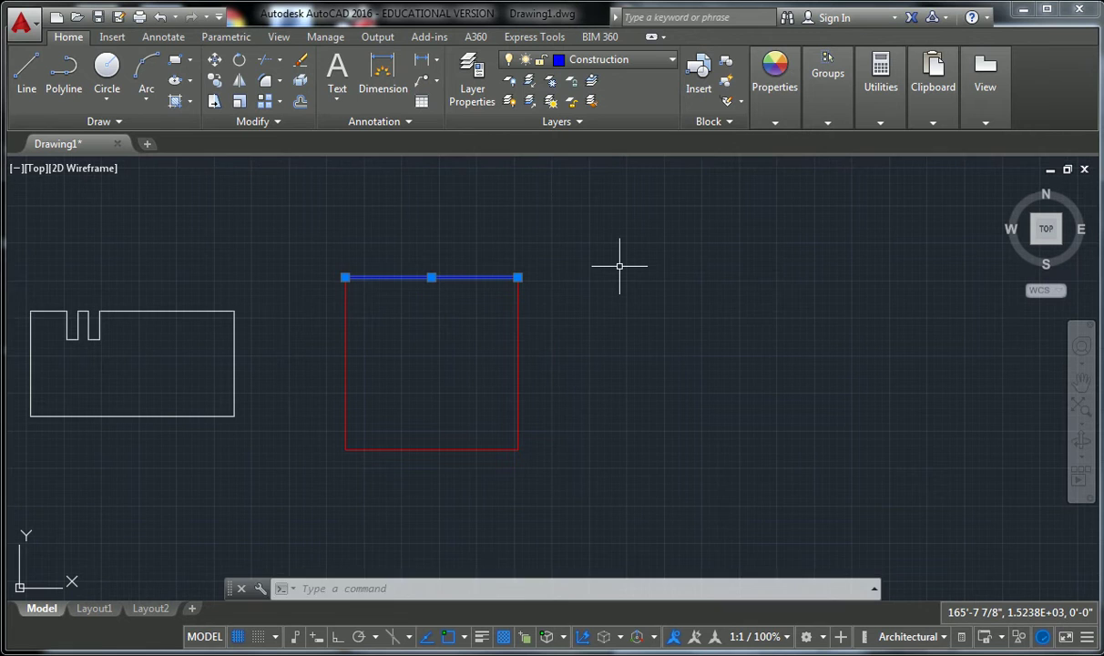
{"action": "type", "text": "move"}
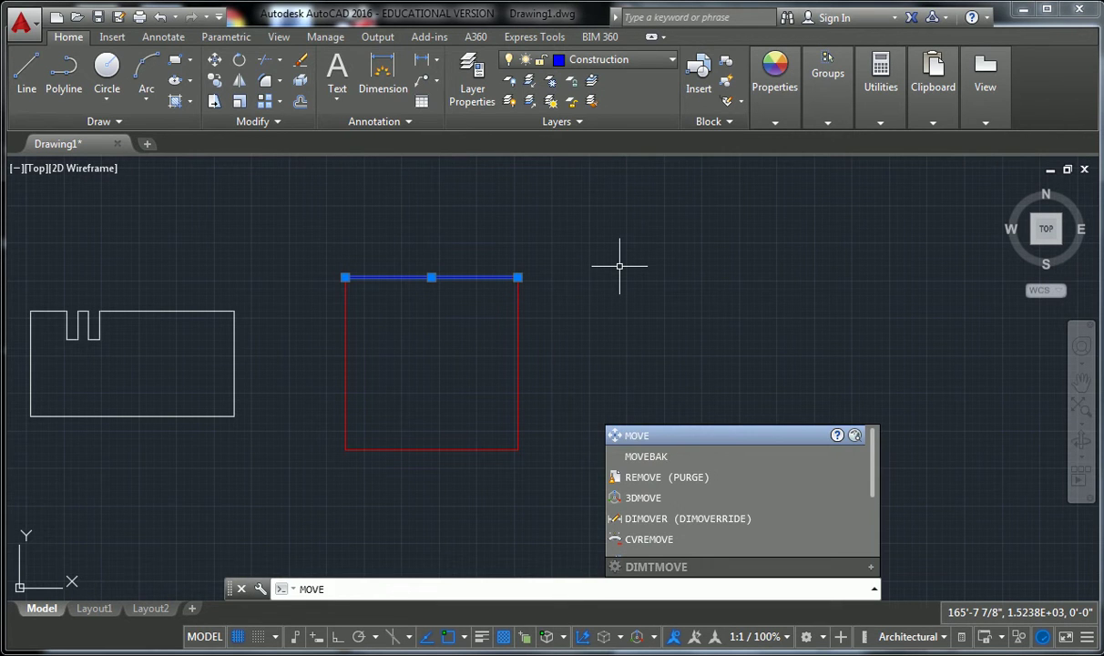
{"action": "key", "text": "Return"}
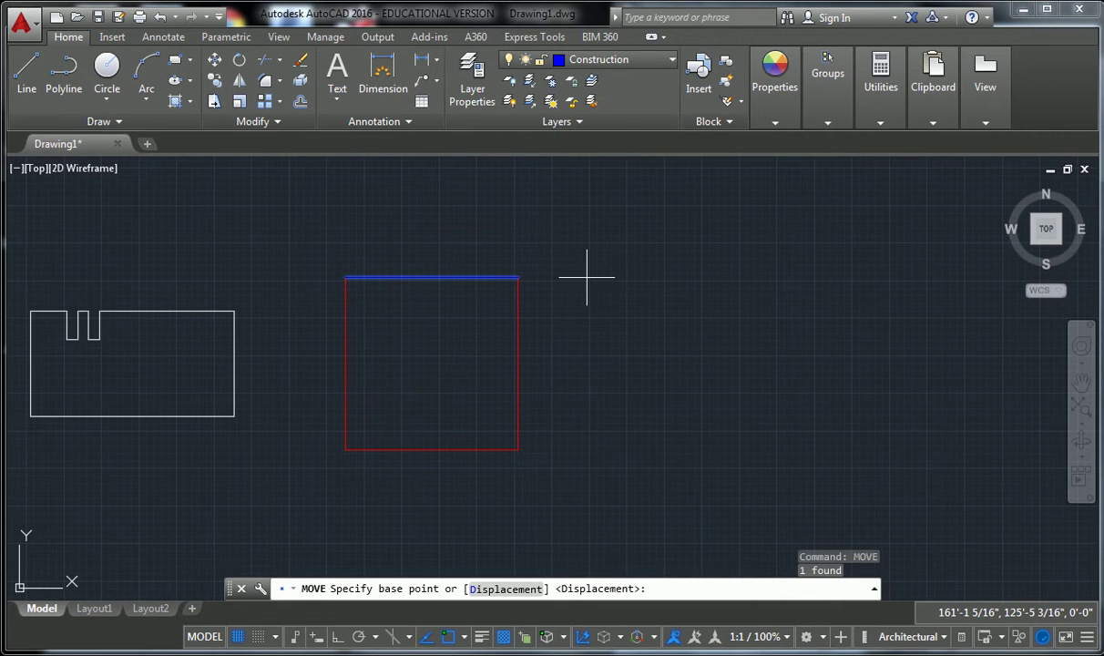
{"action": "left_click", "coordinate": [586, 277]}
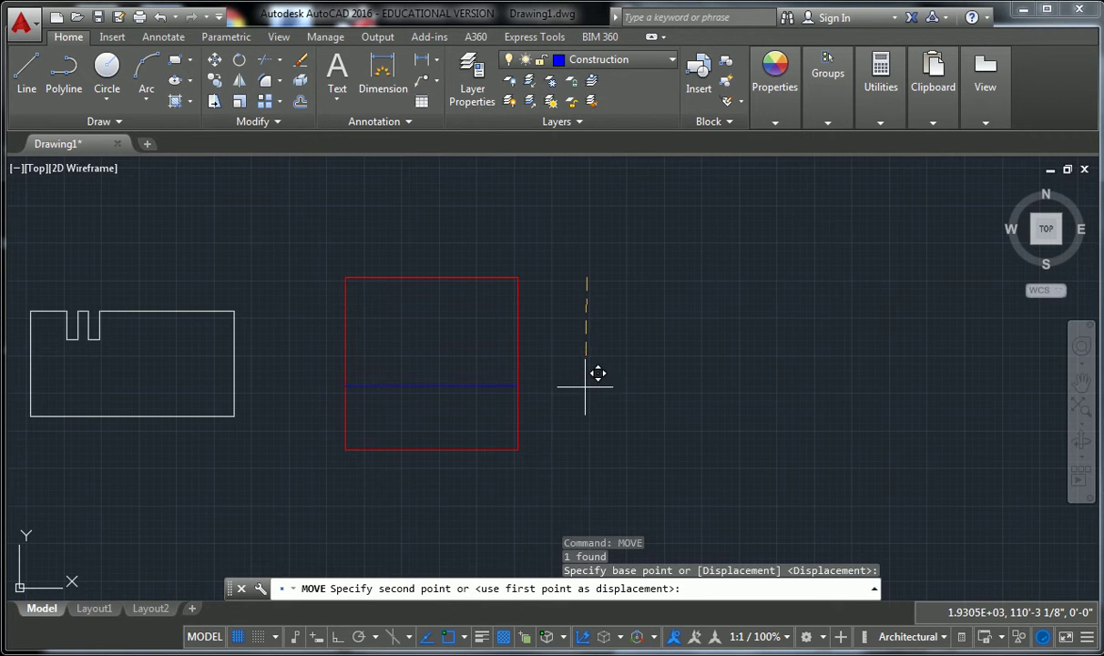
{"action": "left_click", "coordinate": [358, 636]}
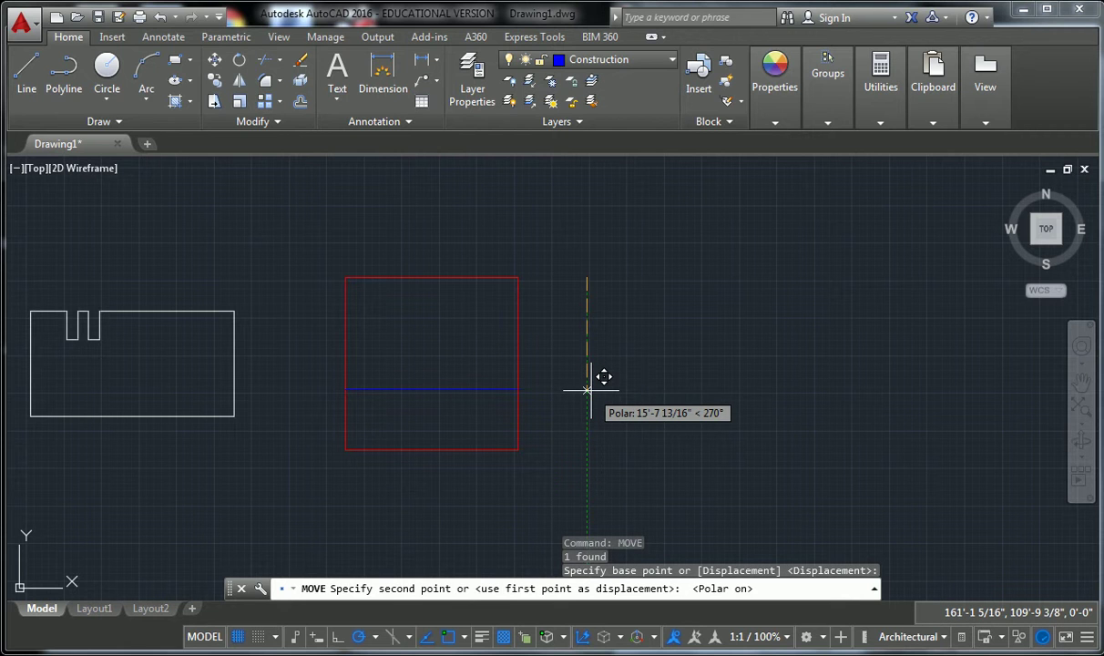
{"action": "type", "text": "7'"}
{"action": "key", "text": "Return"}
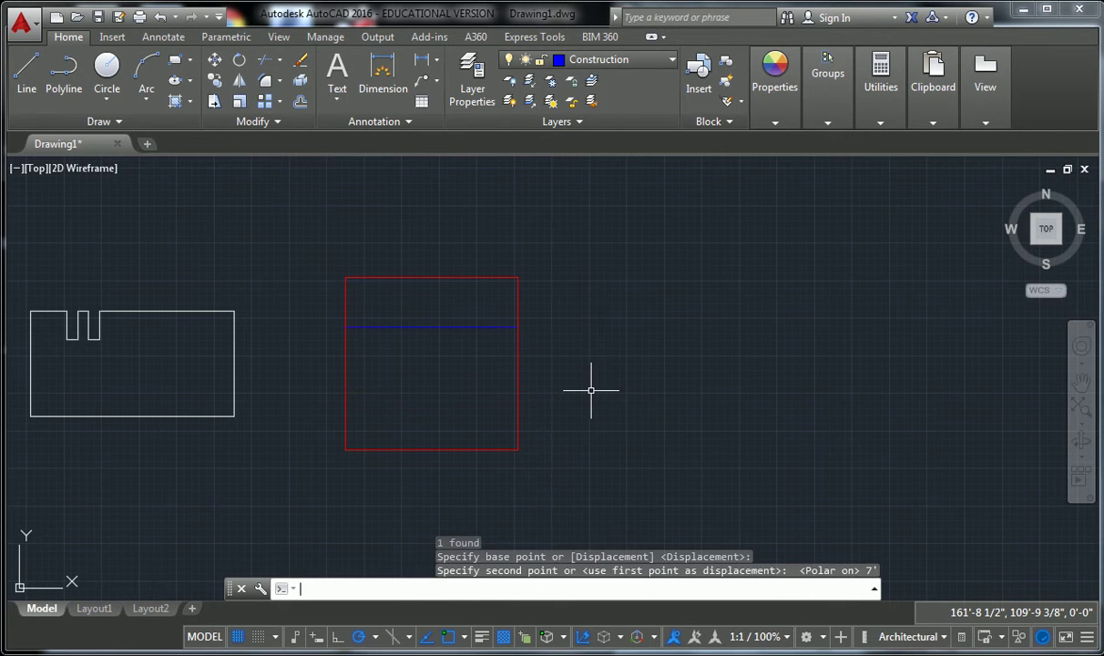
Step: Select the blue line and zoom out to centre the red square in view
{"action": "scroll", "coordinate": [411, 301], "scroll_direction": "up", "scroll_amount": 6}
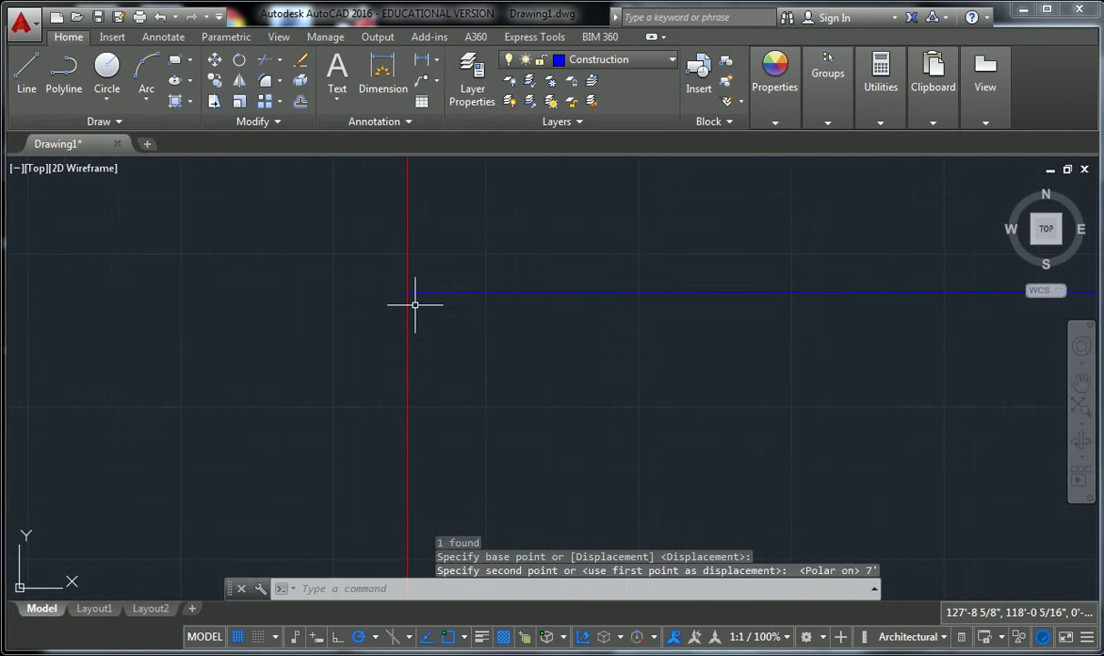
{"action": "scroll", "coordinate": [347, 241], "scroll_direction": "up", "scroll_amount": 5}
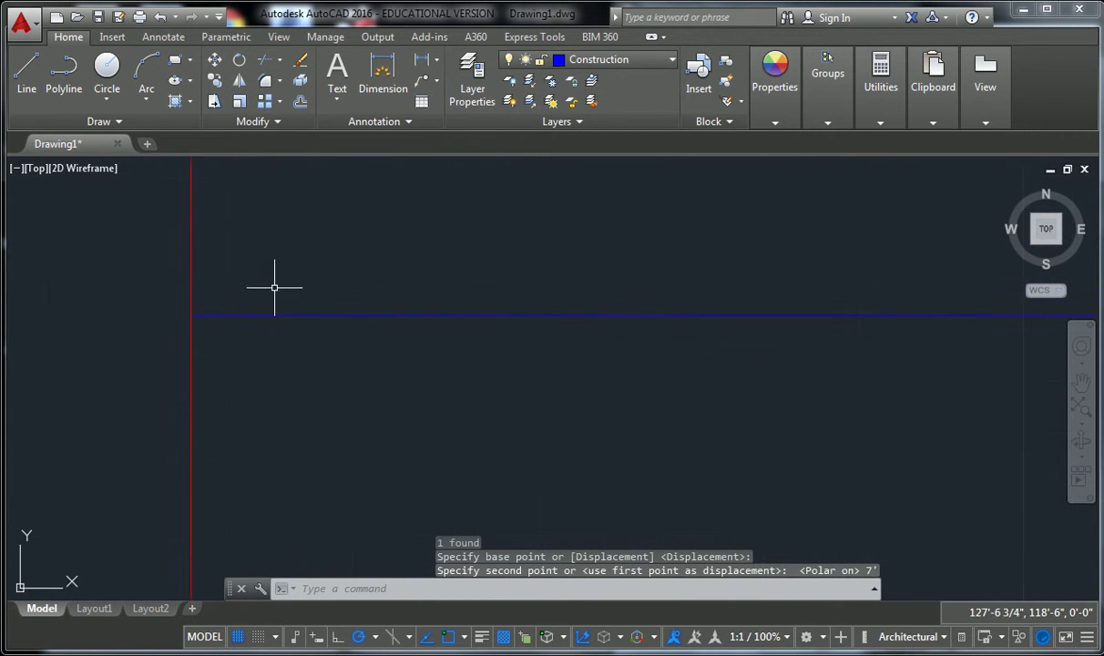
{"action": "middle_click_drag", "start_coordinate": [126, 335], "coordinate": [239, 308]}
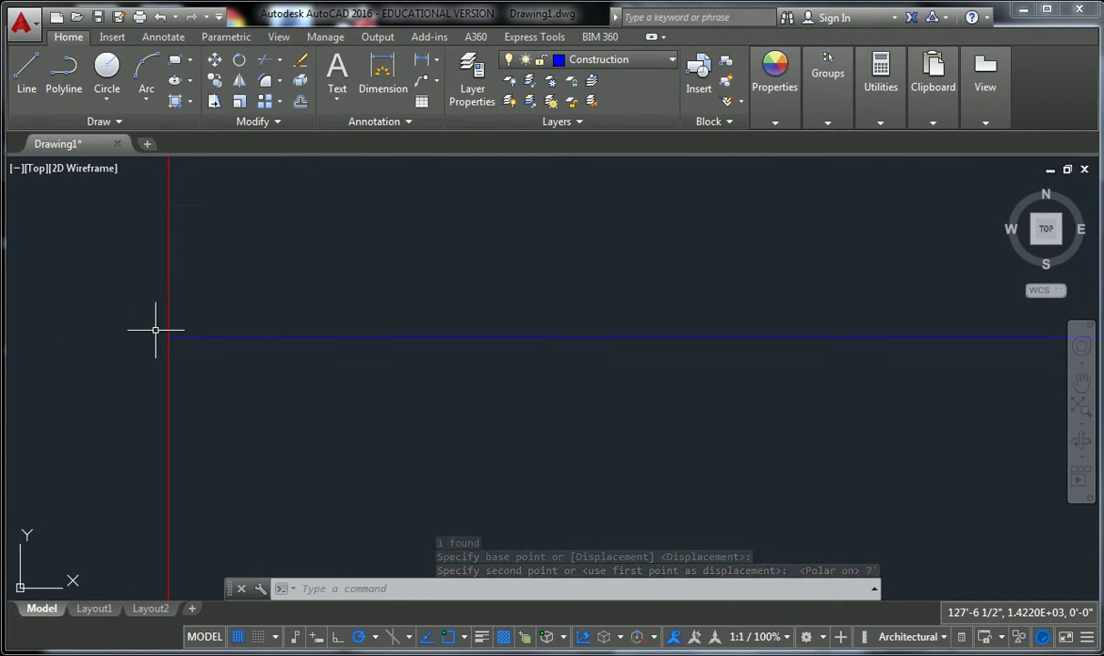
{"action": "key", "text": "Escape"}
{"action": "left_click", "coordinate": [228, 315]}
{"action": "left_click", "coordinate": [173, 357]}
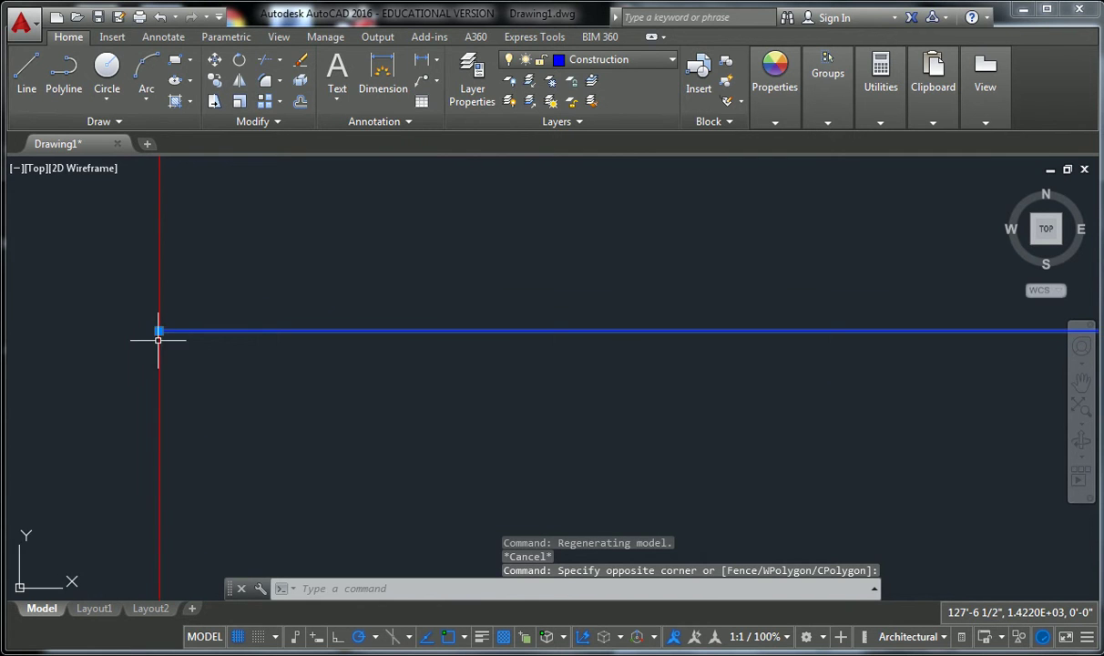
{"action": "mouse_move", "coordinate": [160, 333]}
{"action": "middle_mouse_down"}
{"action": "mouse_move", "coordinate": [168, 296]}
{"action": "mouse_move", "coordinate": [205, 272]}
{"action": "middle_mouse_up"}
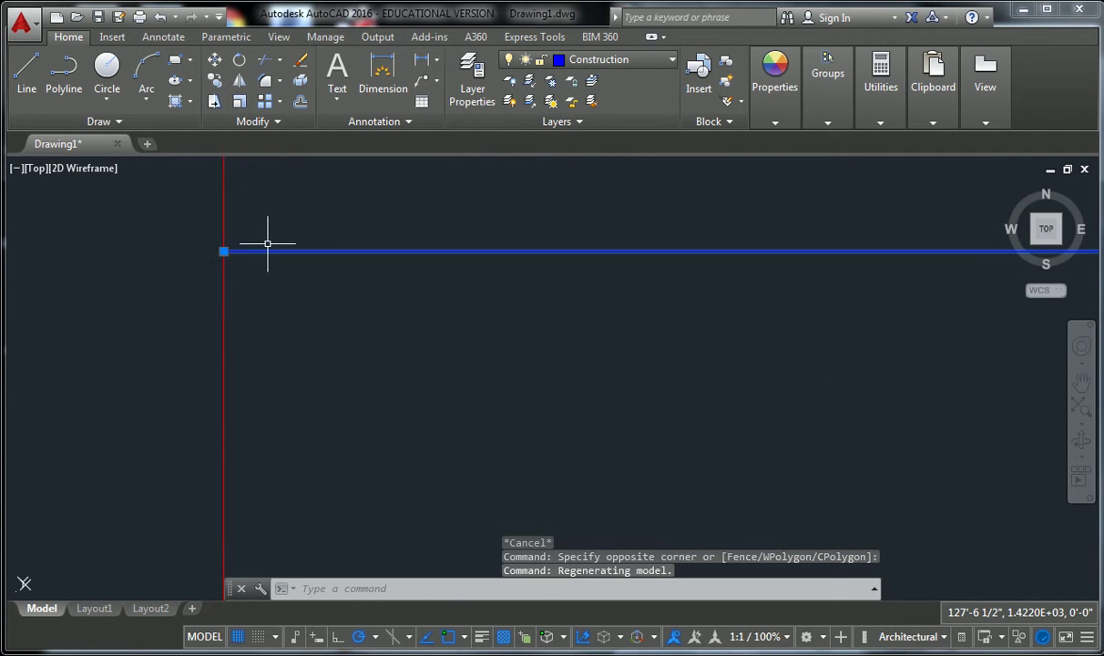
{"action": "mouse_move", "coordinate": [266, 241]}
{"action": "middle_mouse_down"}
{"action": "mouse_move", "coordinate": [197, 239]}
{"action": "mouse_move", "coordinate": [76, 310]}
{"action": "mouse_move", "coordinate": [227, 286]}
{"action": "middle_mouse_up"}
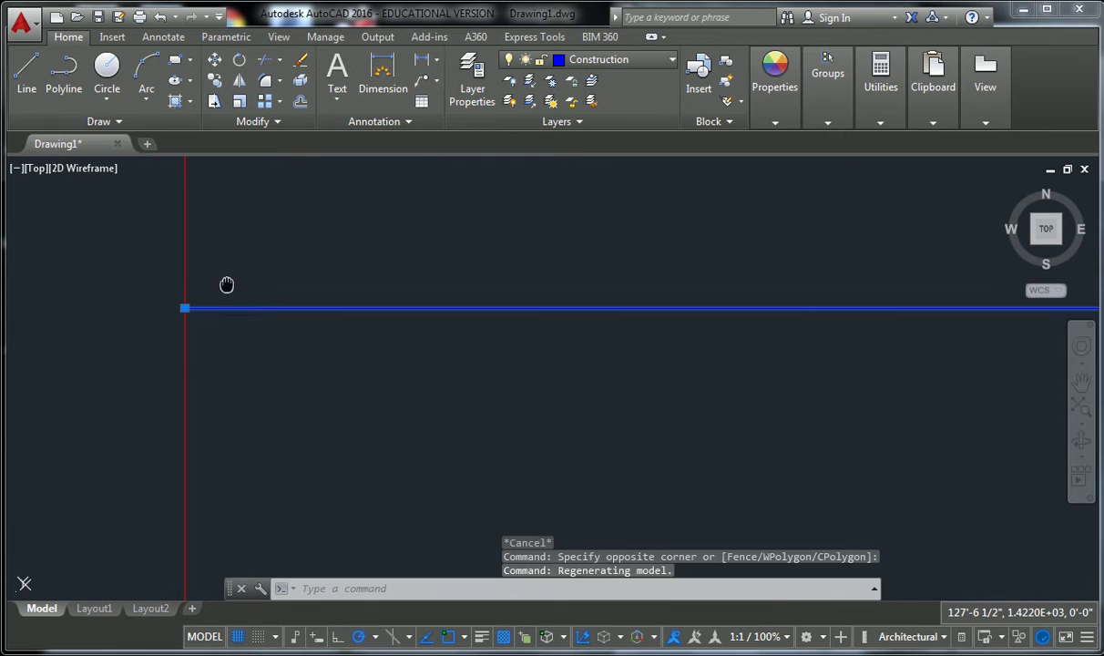
{"action": "middle_click", "coordinate": [237, 282]}
{"action": "middle_click", "coordinate": [237, 282]}
{"action": "scroll", "coordinate": [511, 261], "scroll_direction": "down", "scroll_amount": 3}
{"action": "mouse_move", "coordinate": [691, 260]}
{"action": "middle_mouse_down"}
{"action": "mouse_move", "coordinate": [564, 279]}
{"action": "mouse_move", "coordinate": [473, 263]}
{"action": "mouse_move", "coordinate": [444, 287]}
{"action": "middle_mouse_up"}
{"action": "scroll", "coordinate": [522, 263], "scroll_direction": "up", "scroll_amount": 3}
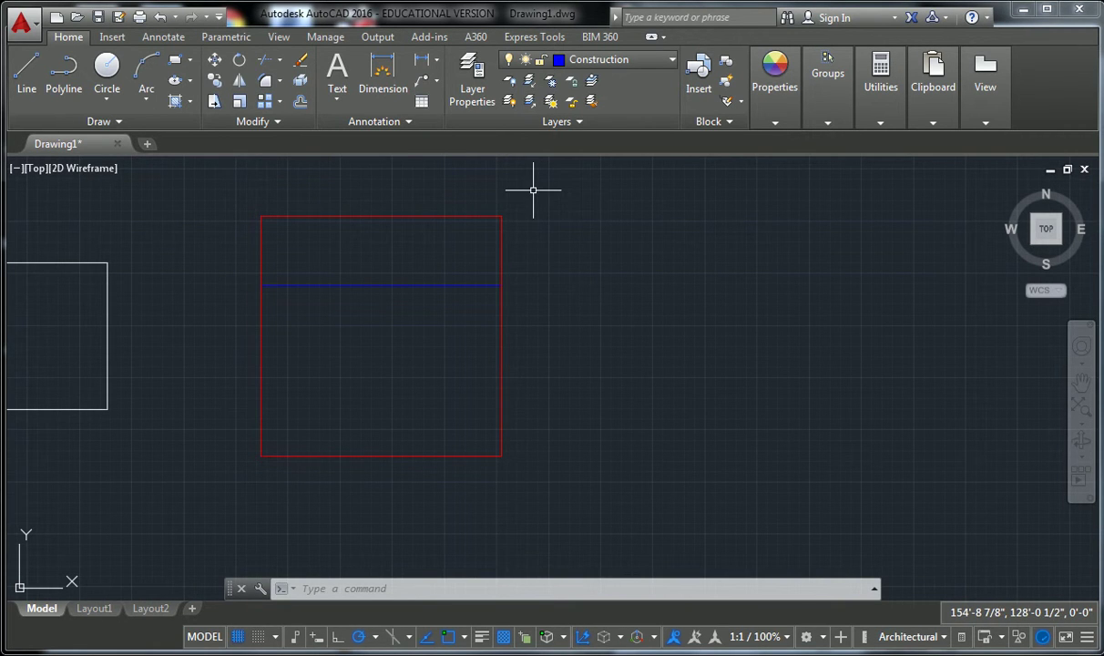
Step: Select the blue line and red square together to check them, then clear the selection
{"action": "key", "text": "Escape"}
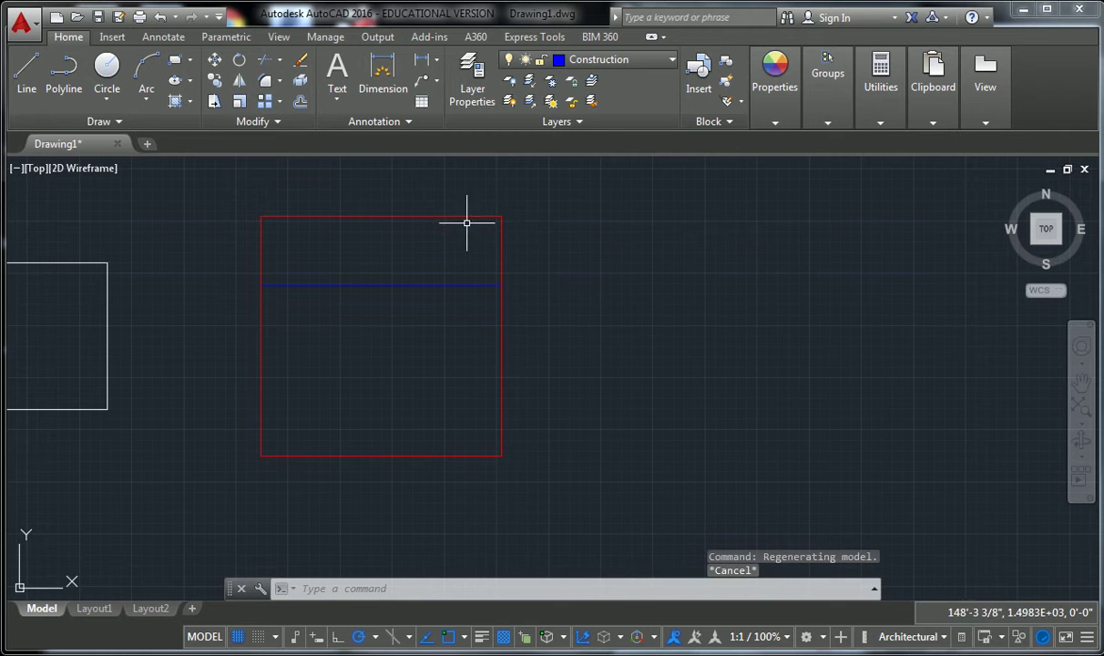
{"action": "left_click", "coordinate": [444, 273]}
{"action": "left_click", "coordinate": [387, 317]}
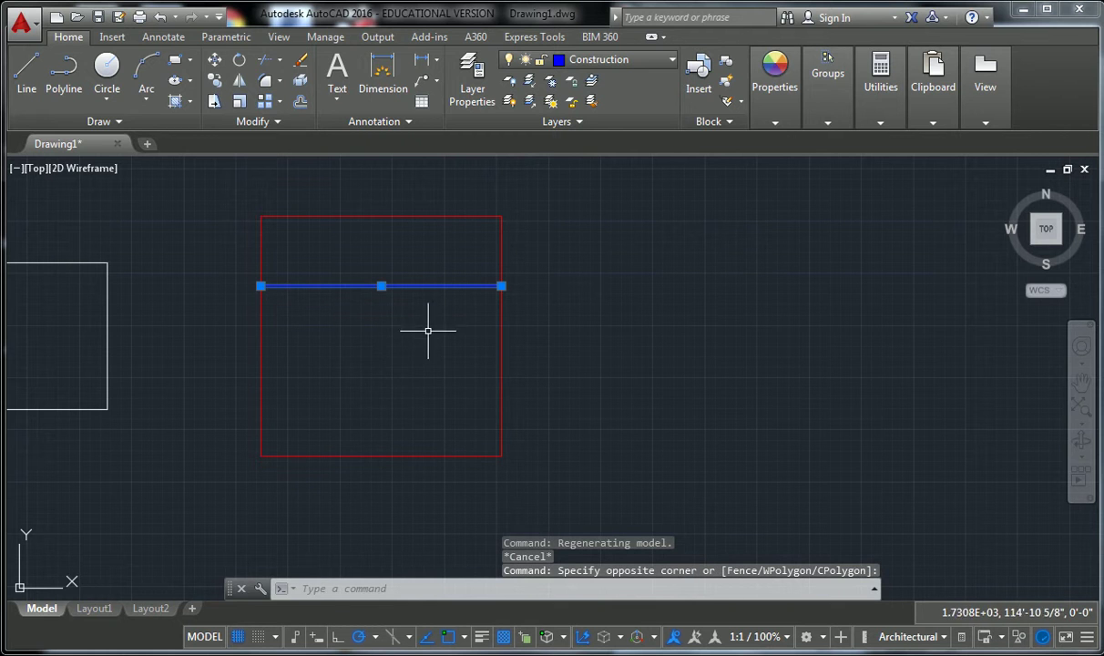
{"action": "left_click", "coordinate": [540, 217]}
{"action": "left_click", "coordinate": [441, 239]}
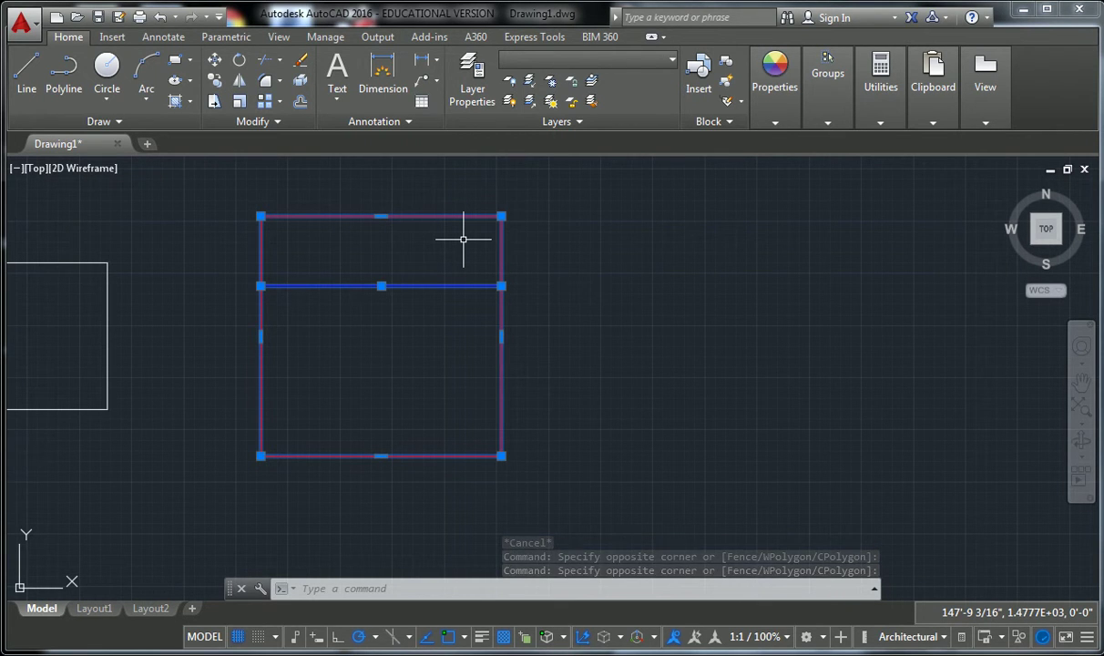
{"action": "key", "text": "Escape"}
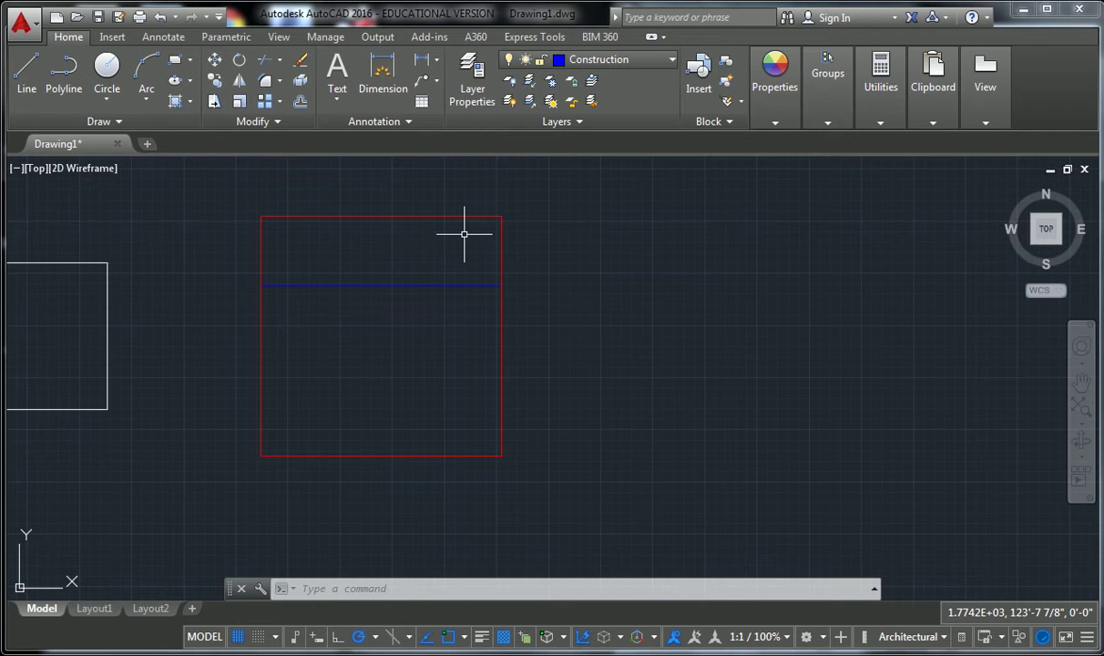
{"action": "scroll", "coordinate": [462, 224], "scroll_direction": "down", "scroll_amount": 2}
{"action": "mouse_move", "coordinate": [567, 259]}
{"action": "middle_mouse_down"}
{"action": "mouse_move", "coordinate": [636, 256]}
{"action": "mouse_move", "coordinate": [576, 262]}
{"action": "middle_mouse_up"}
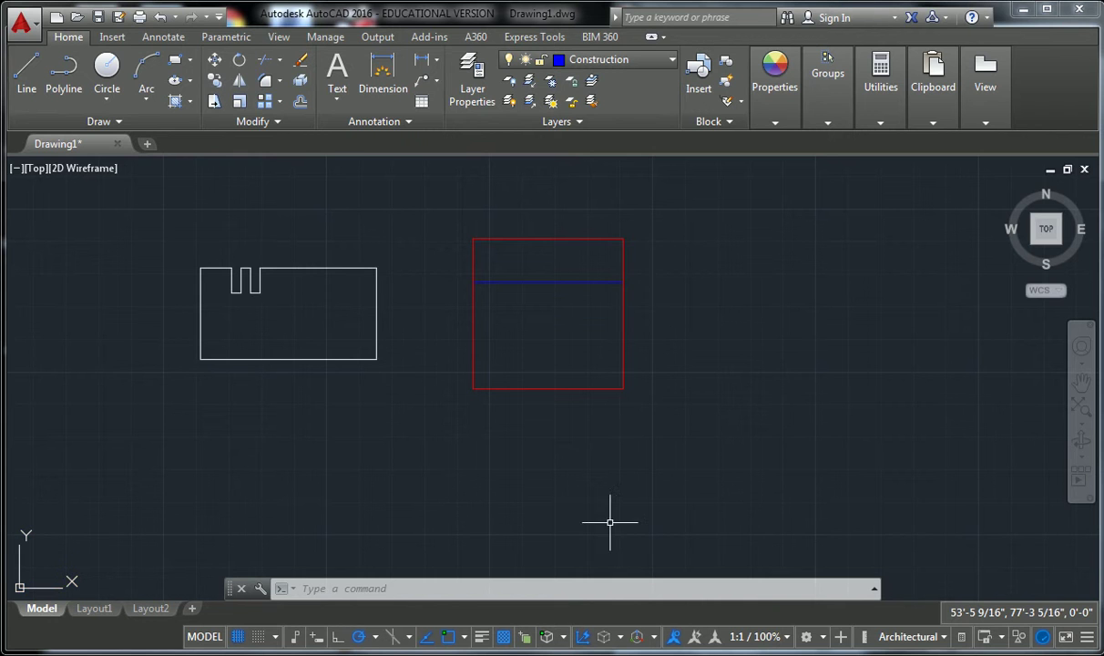
{"action": "middle_click_drag", "start_coordinate": [730, 311], "coordinate": [696, 348]}
{"action": "scroll", "coordinate": [540, 327], "scroll_direction": "up", "scroll_amount": 2}
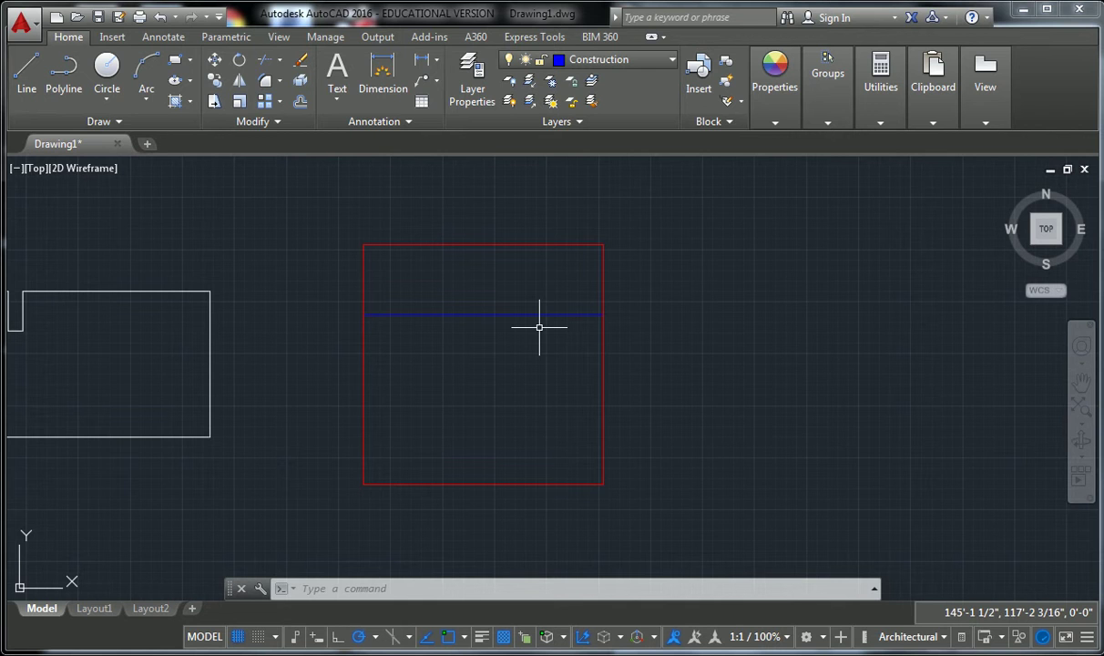
{"action": "scroll", "coordinate": [536, 319], "scroll_direction": "down", "scroll_amount": 2}
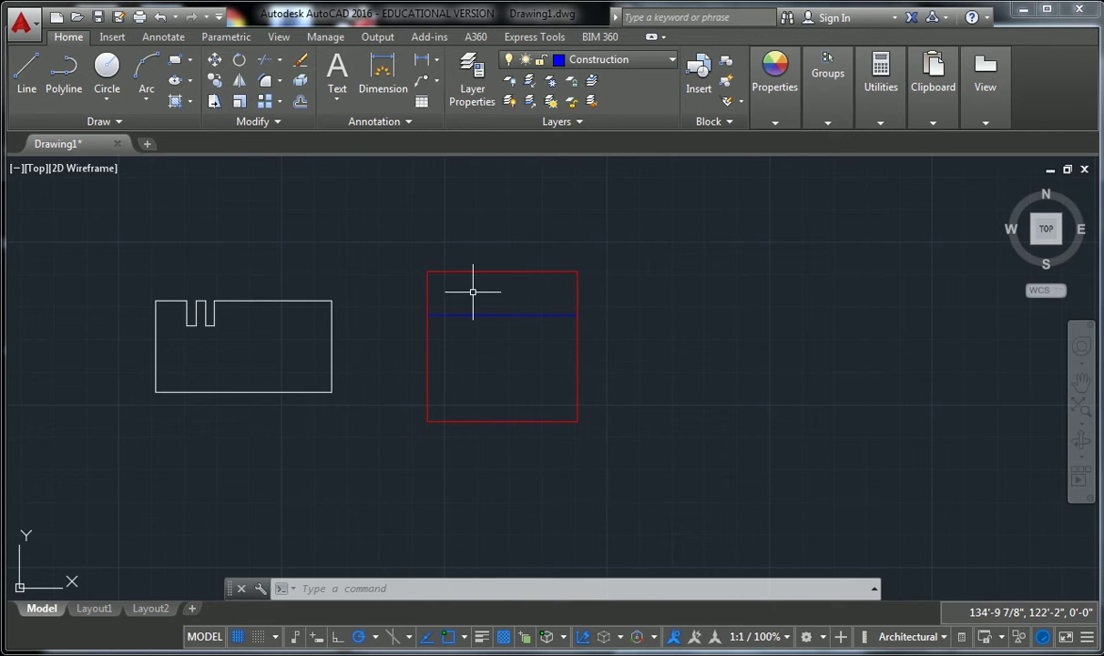
{"action": "scroll", "coordinate": [473, 292], "scroll_direction": "up", "scroll_amount": 2}
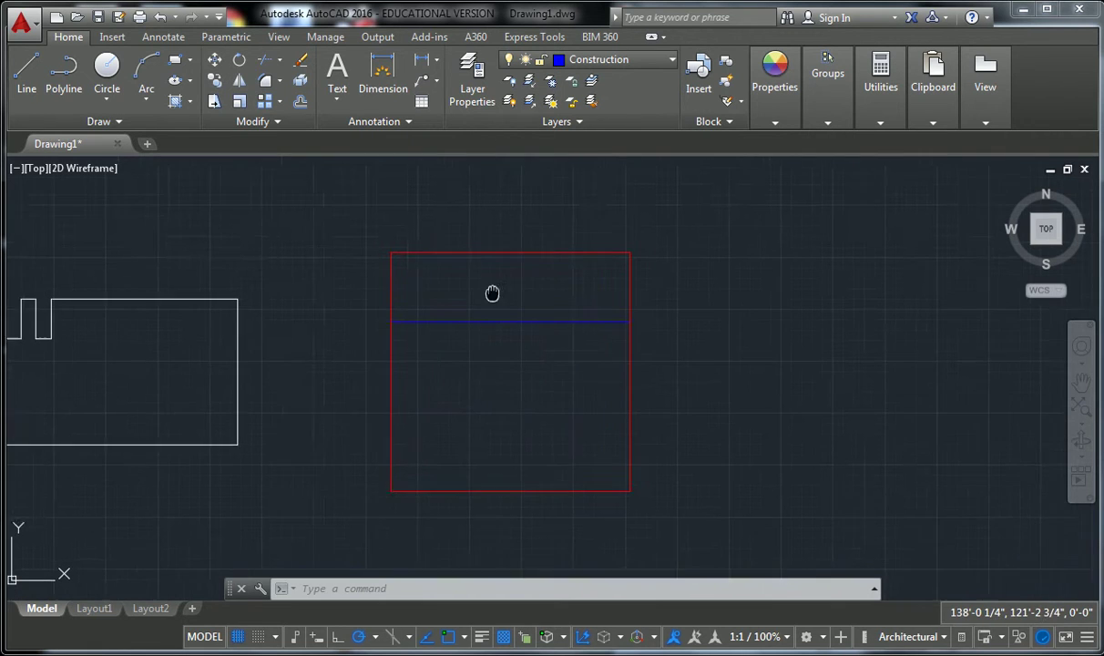
Step: Start the XLINE Construction Line tool from the expanded Draw panel
{"action": "left_click", "coordinate": [96, 121]}
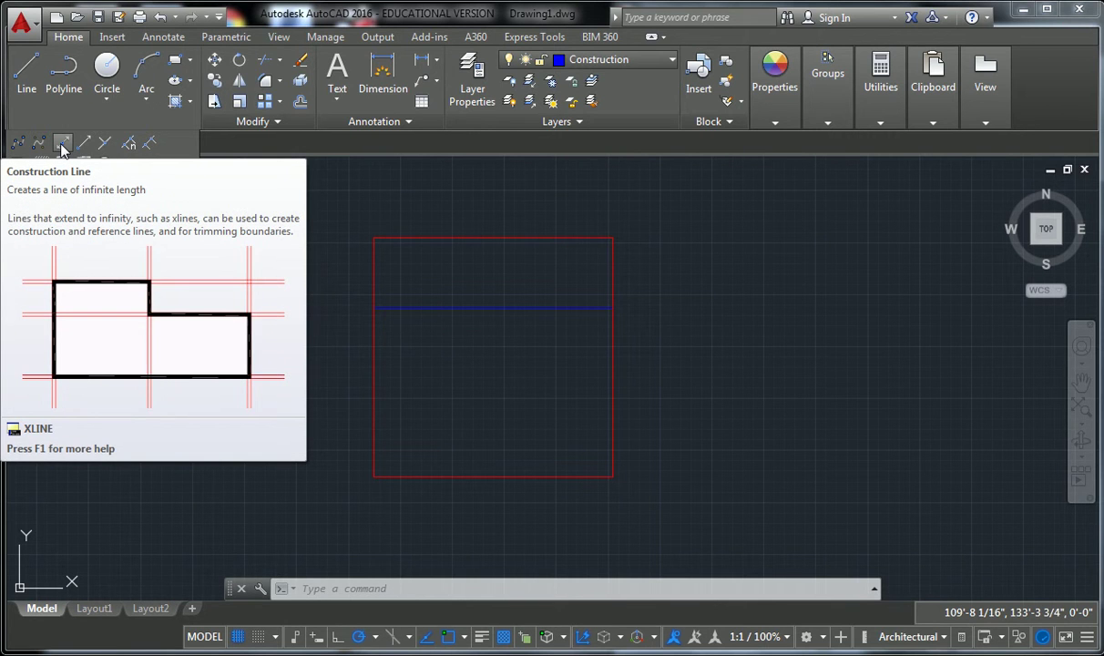
{"action": "left_click", "coordinate": [61, 144]}
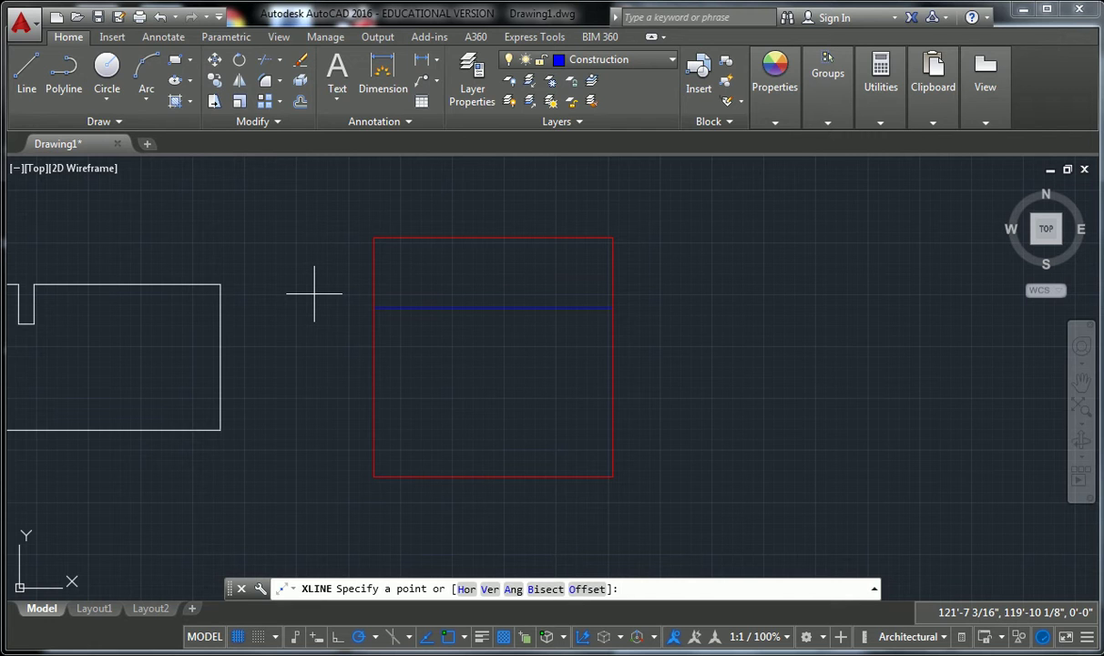
Step: Draw a vertical construction line through the blue line's left endpoint, along the square's left edge
{"action": "left_click", "coordinate": [373, 308]}
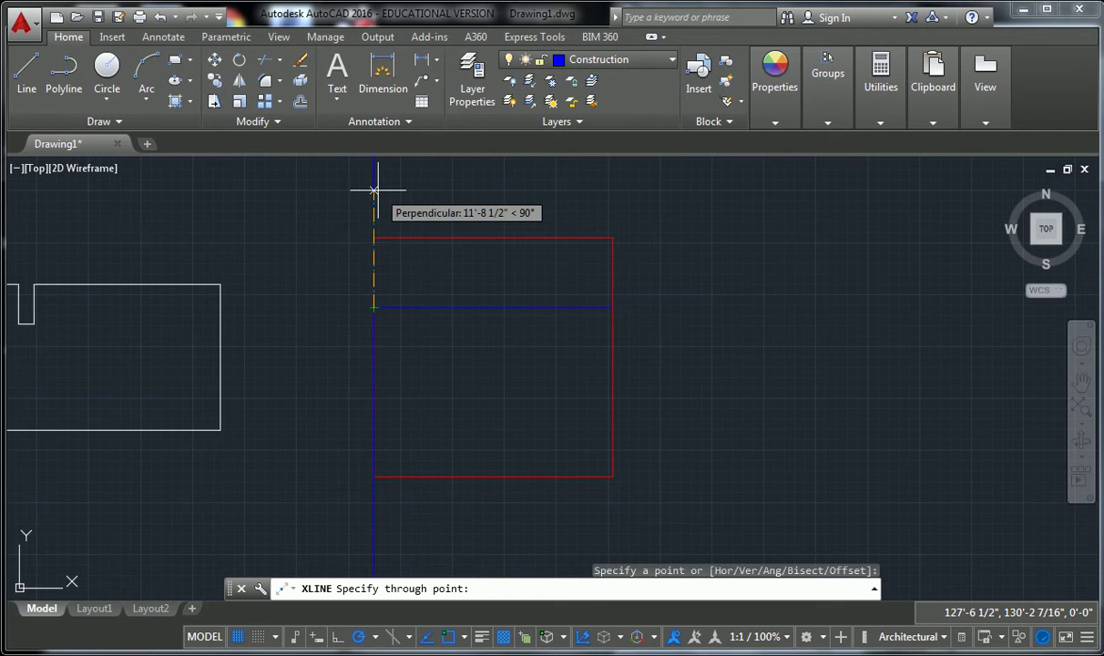
{"action": "left_click", "coordinate": [374, 187]}
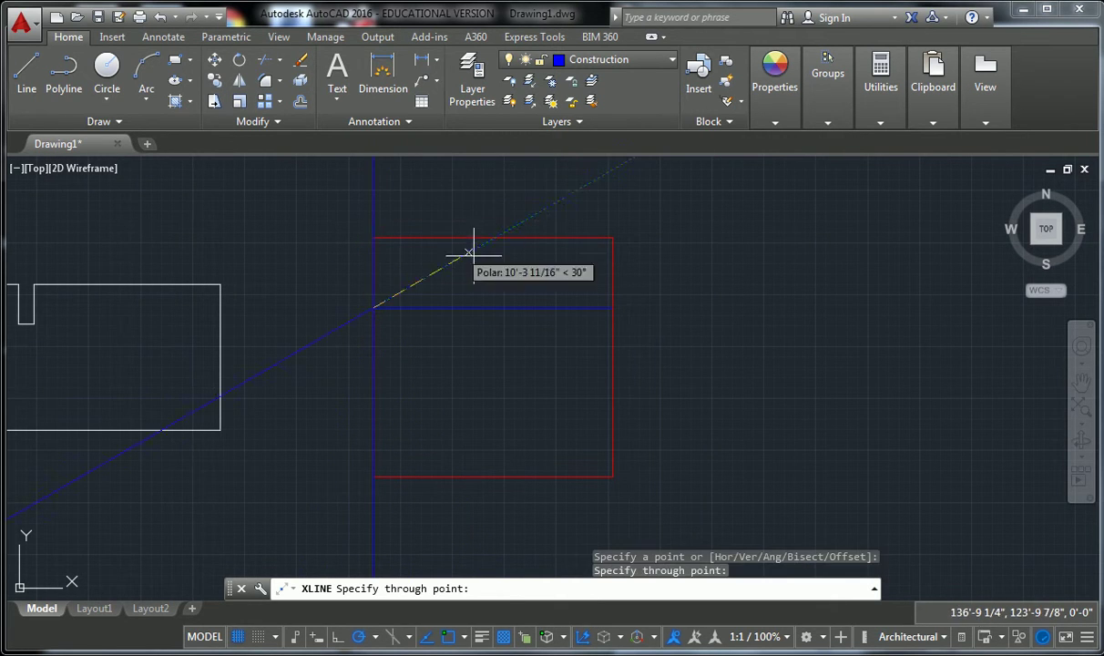
{"action": "key", "text": "Escape"}
{"action": "key", "text": "Escape"}
{"action": "scroll", "coordinate": [482, 240], "scroll_direction": "down", "scroll_amount": 10}
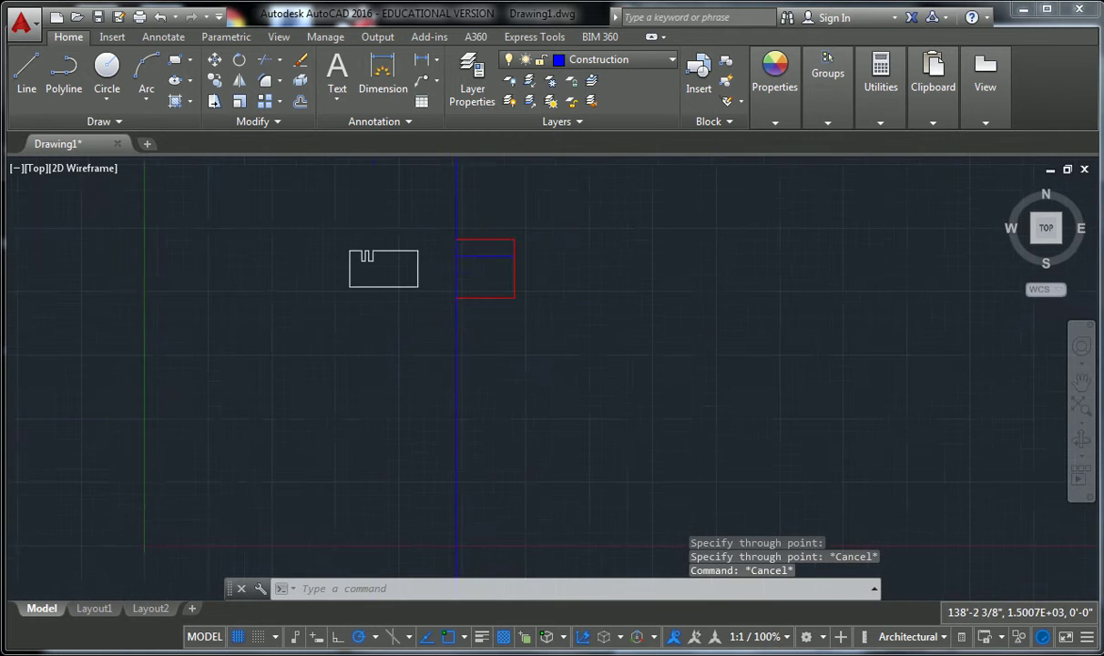
{"action": "middle_click_drag", "start_coordinate": [668, 232], "coordinate": [431, 276]}
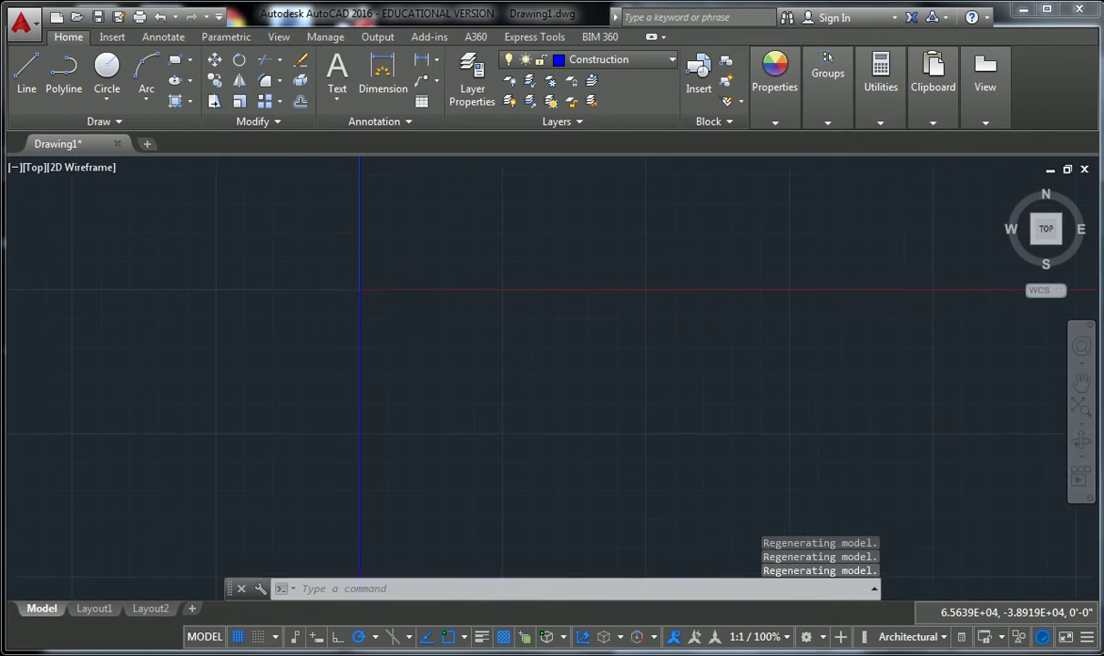
{"action": "middle_click", "coordinate": [360, 291]}
{"action": "middle_click", "coordinate": [360, 291]}
{"action": "scroll", "coordinate": [769, 270], "scroll_direction": "down", "scroll_amount": 4}
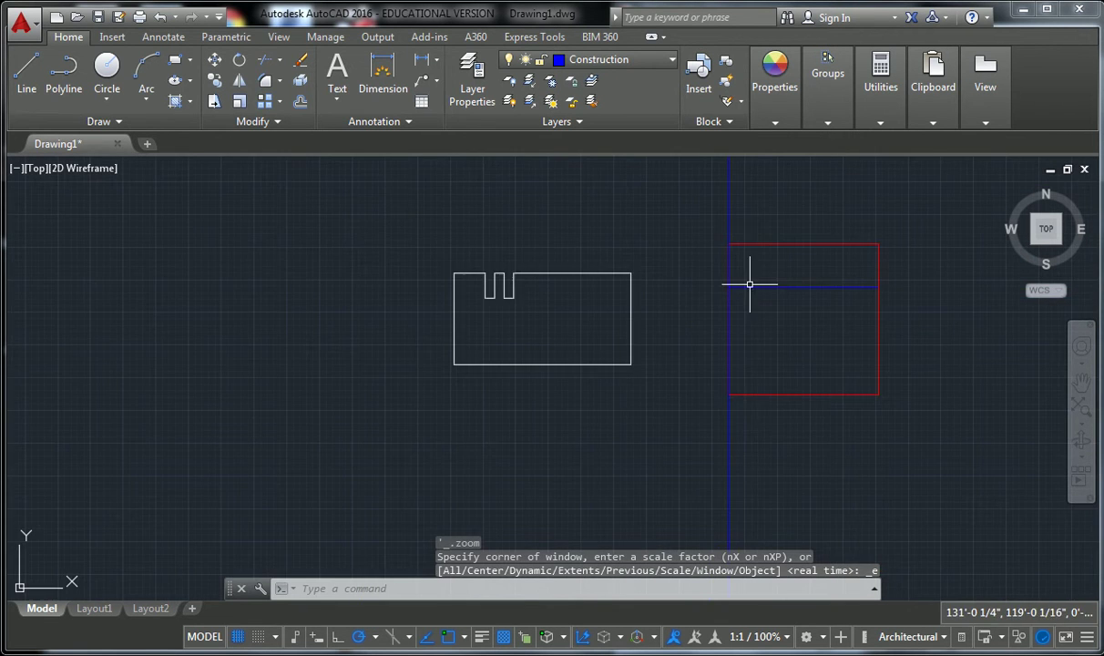
{"action": "middle_click_drag", "start_coordinate": [751, 283], "coordinate": [557, 281]}
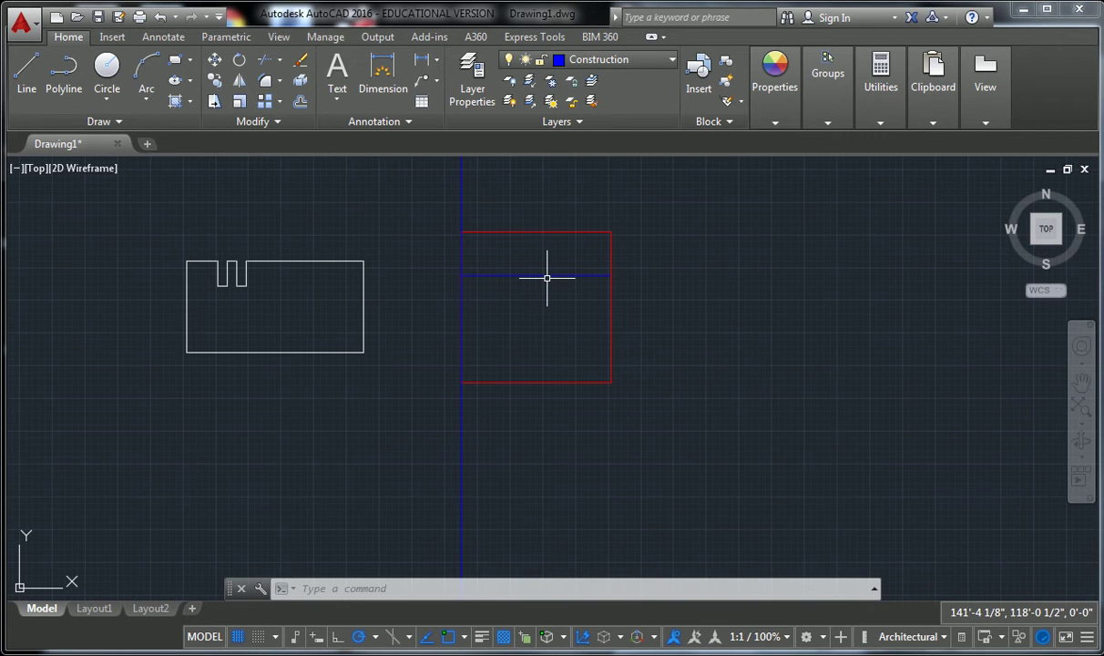
{"action": "scroll", "coordinate": [547, 278], "scroll_direction": "down", "scroll_amount": 10}
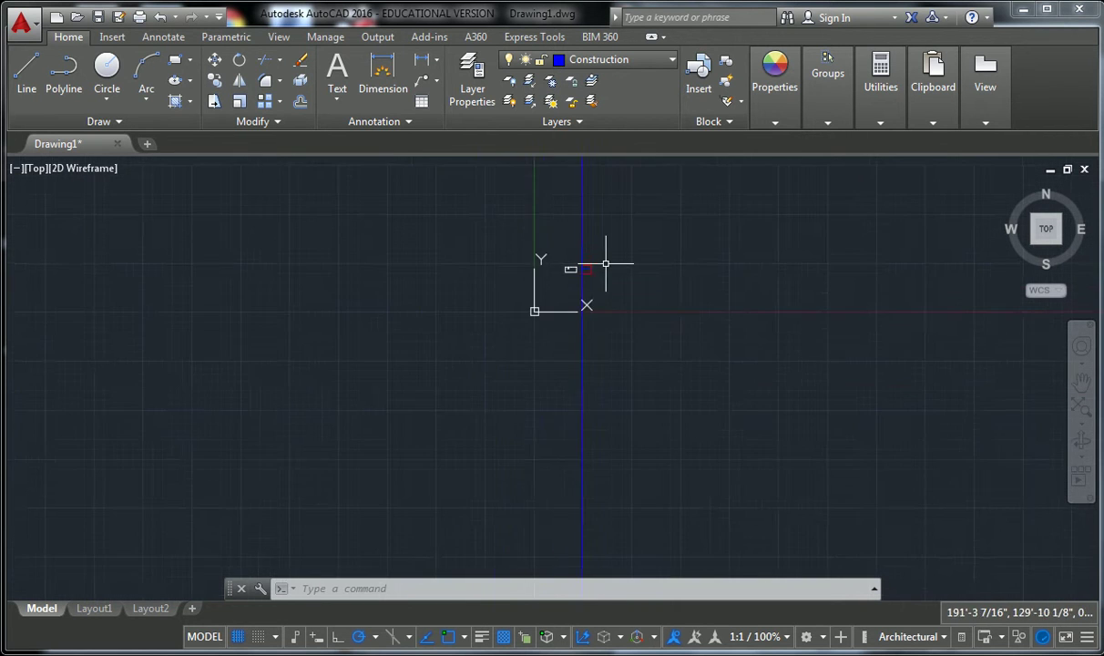
{"action": "middle_click_drag", "start_coordinate": [661, 231], "coordinate": [618, 287]}
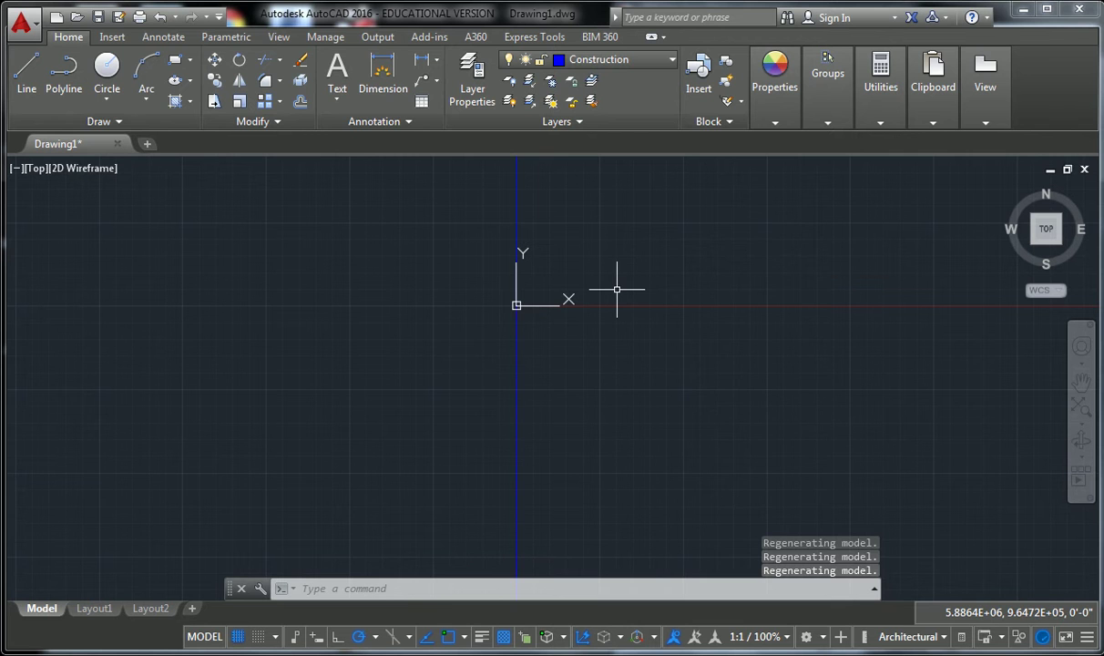
{"action": "middle_click", "coordinate": [617, 290]}
{"action": "middle_click", "coordinate": [617, 290]}
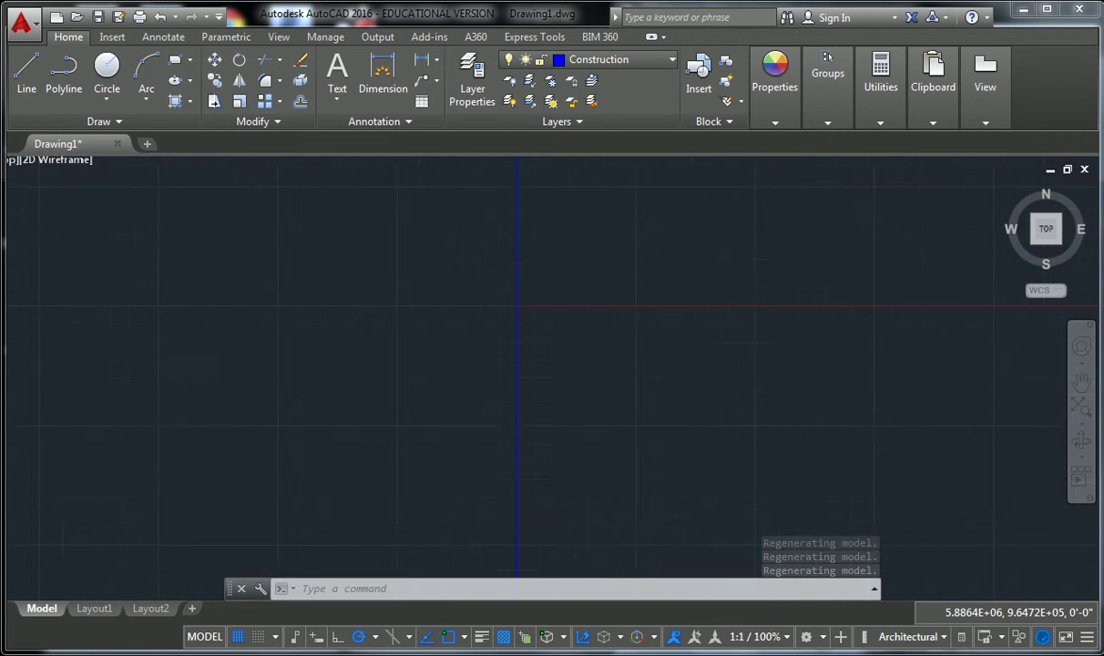
{"action": "scroll", "coordinate": [617, 289], "scroll_direction": "down", "scroll_amount": 5}
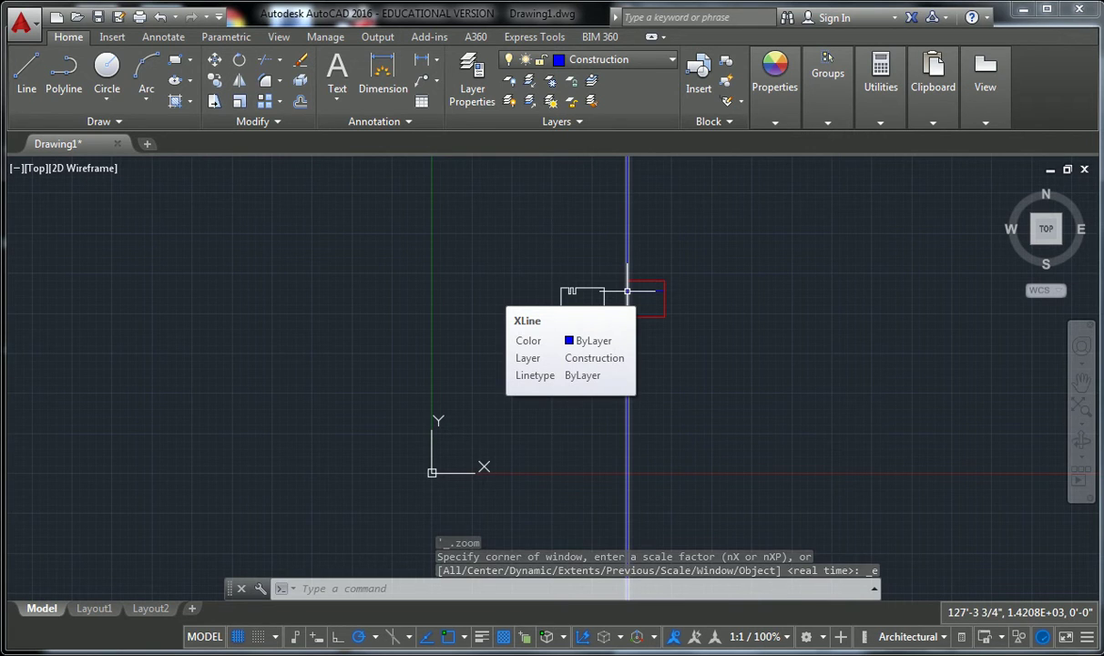
{"action": "scroll", "coordinate": [658, 270], "scroll_direction": "up", "scroll_amount": 5}
{"action": "mouse_move", "coordinate": [658, 270]}
{"action": "middle_mouse_down"}
{"action": "mouse_move", "coordinate": [618, 284]}
{"action": "mouse_move", "coordinate": [593, 264]}
{"action": "middle_mouse_up"}
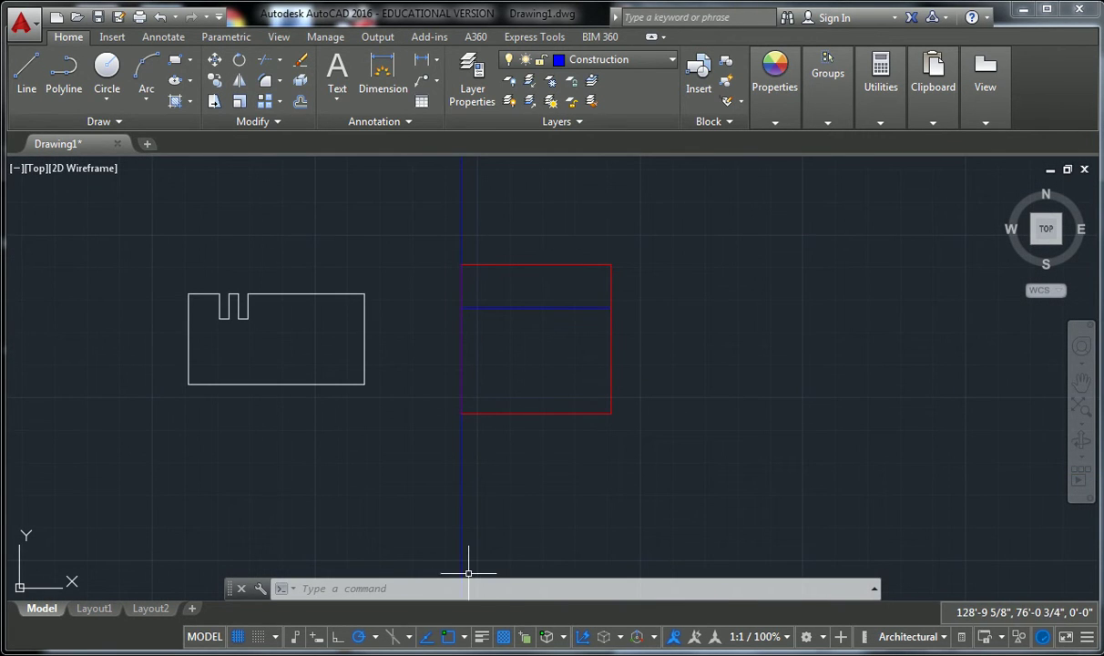
{"action": "key", "text": "alt+Tab"}
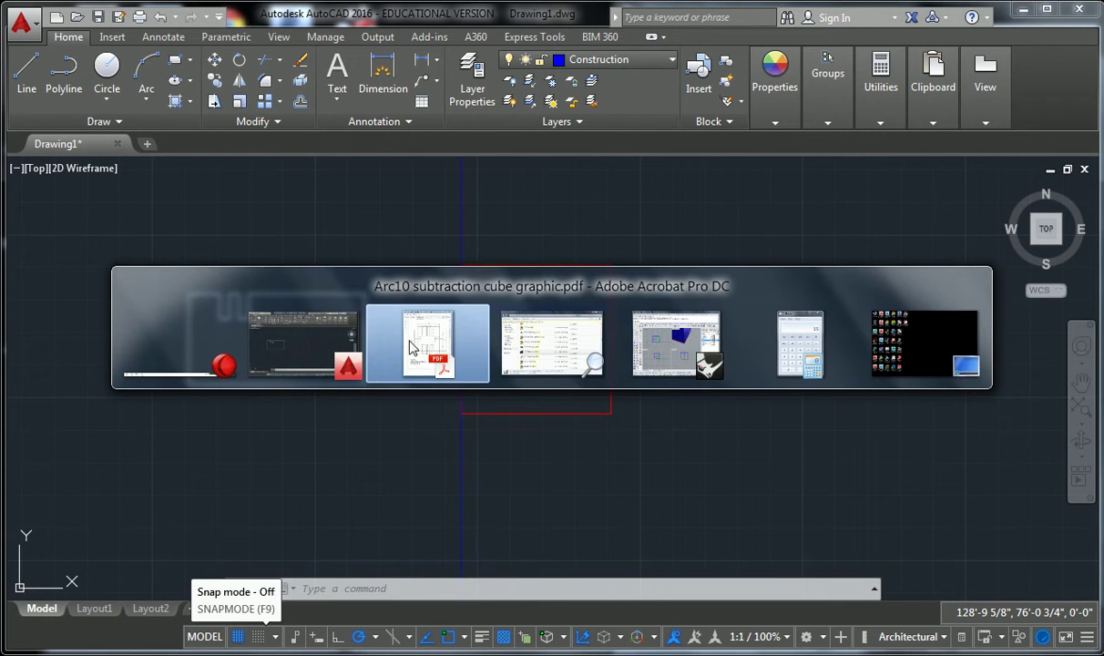
{"action": "left_click", "coordinate": [421, 344]}
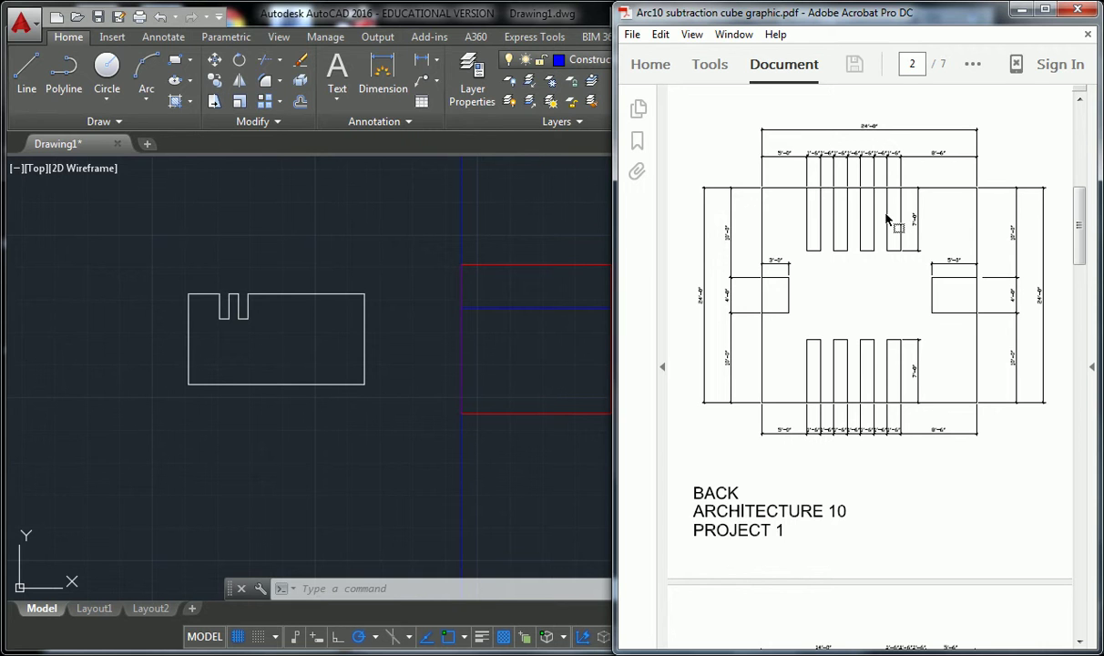
{"action": "left_click", "coordinate": [539, 251]}
Step: Move the vertical construction line 5' to the right so it runs inside the red square
{"action": "scroll", "coordinate": [451, 277], "scroll_direction": "up", "scroll_amount": 4}
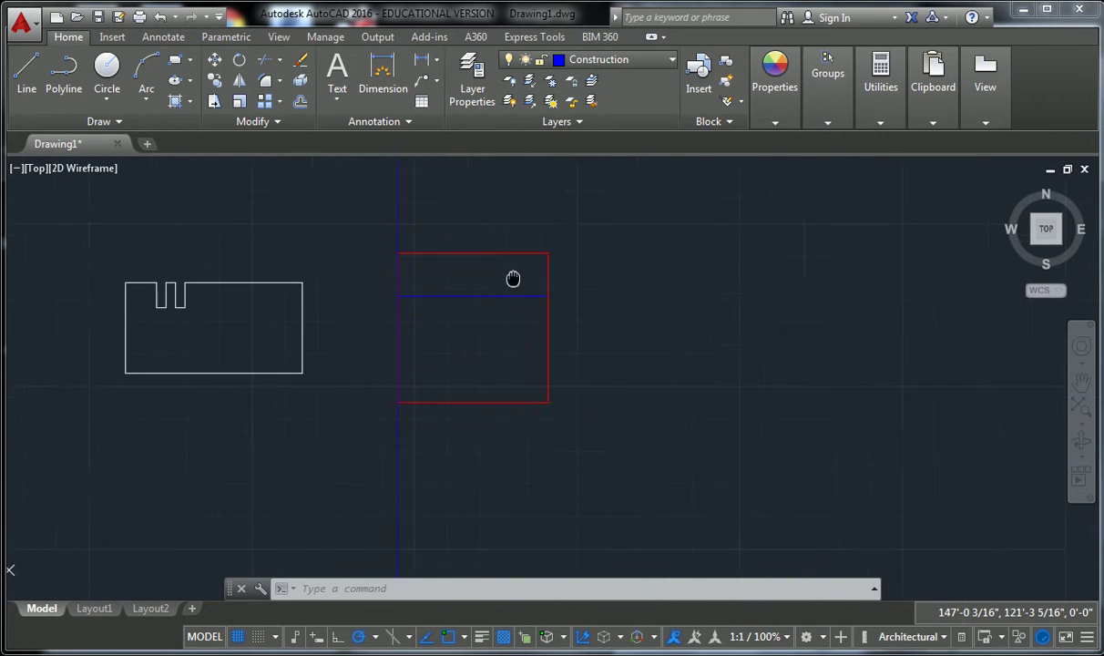
{"action": "left_click", "coordinate": [321, 178]}
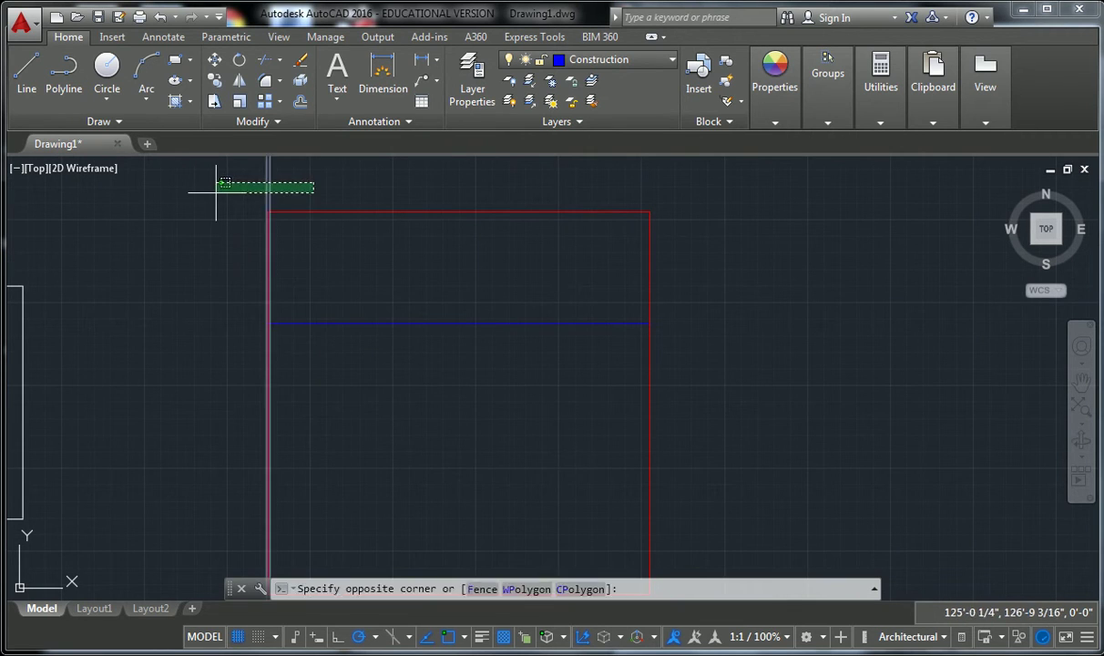
{"action": "left_click", "coordinate": [216, 192]}
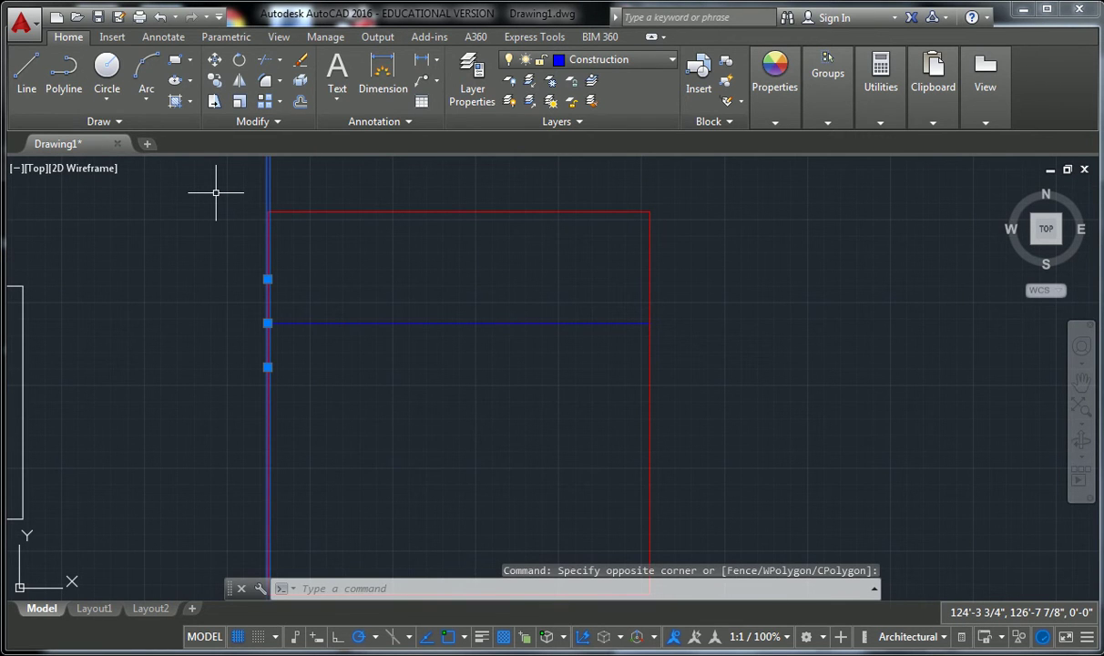
{"action": "type", "text": "mo"}
{"action": "key", "text": "Return"}
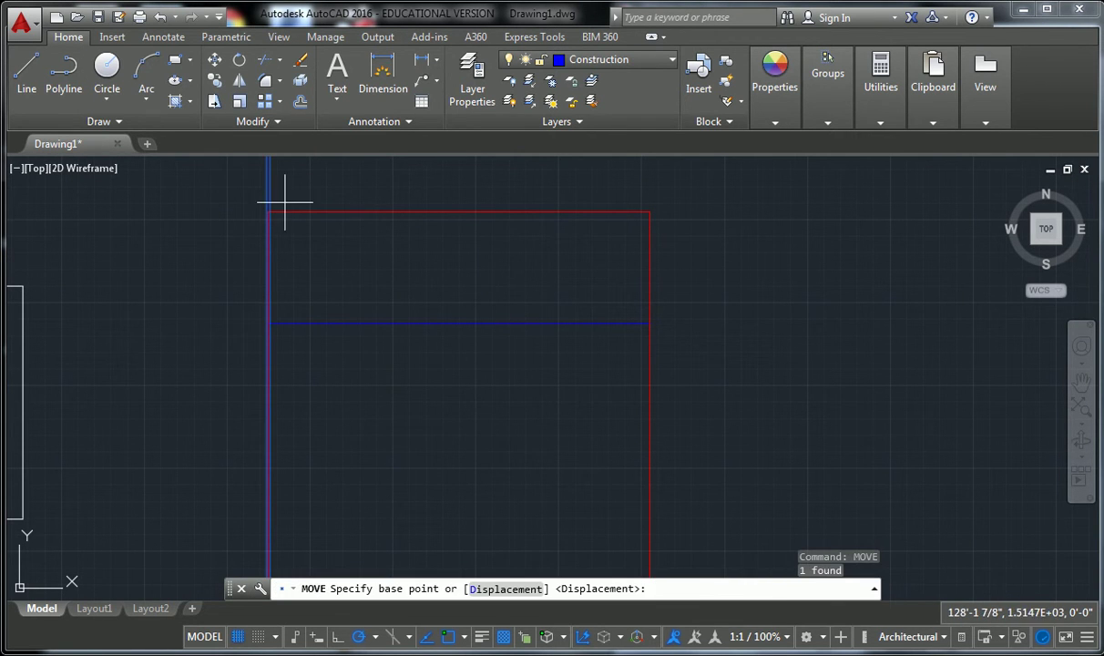
{"action": "left_click", "coordinate": [317, 185]}
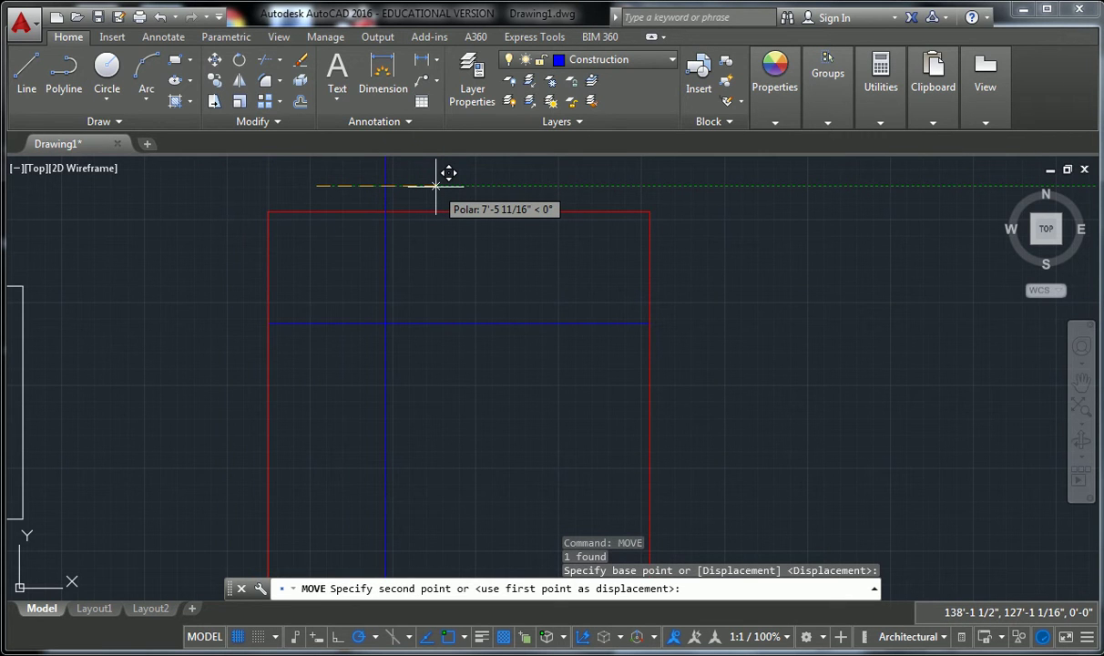
{"action": "type", "text": "5'"}
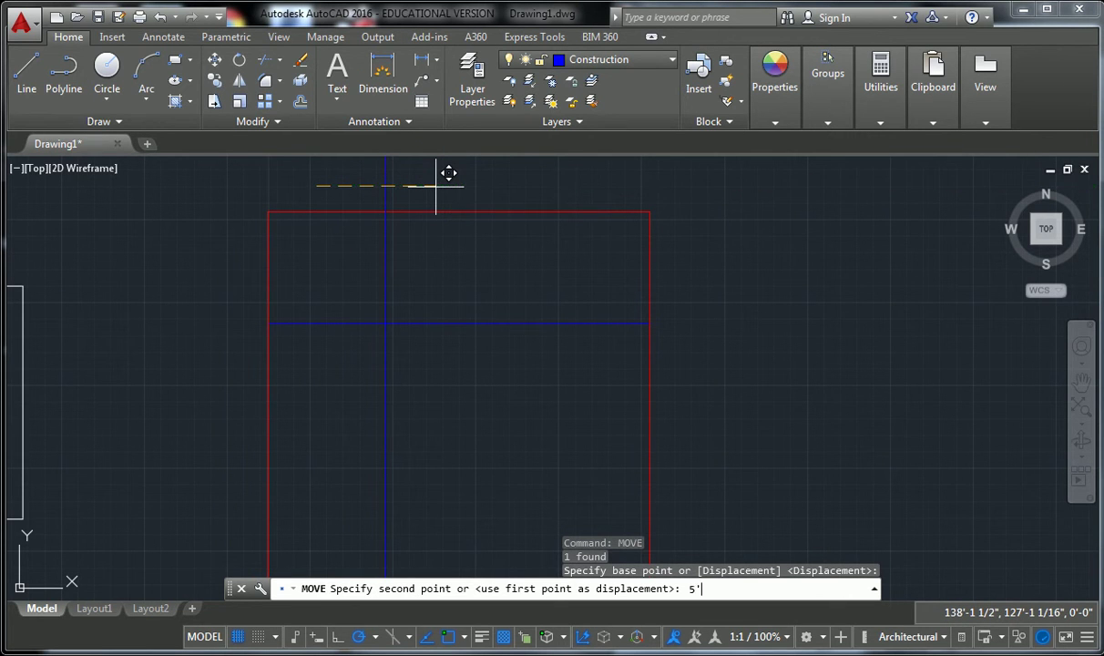
{"action": "key", "text": "Return"}
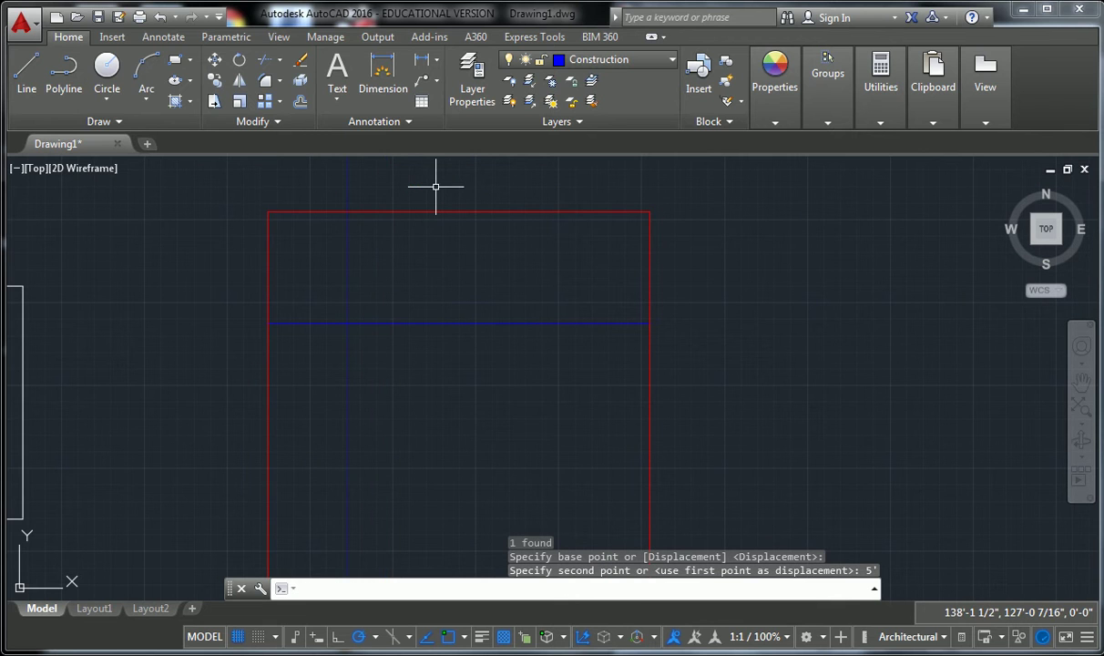
{"action": "scroll", "coordinate": [436, 182], "scroll_direction": "down", "scroll_amount": 2}
{"action": "middle_click_drag", "start_coordinate": [434, 180], "coordinate": [402, 221]}
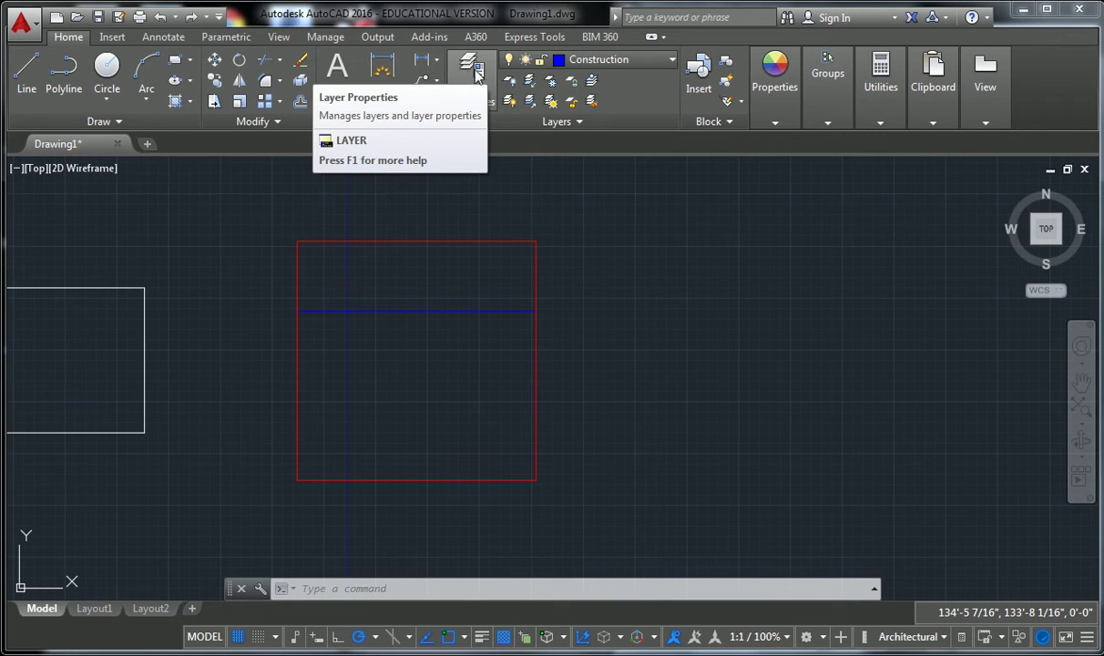
Step: Set the Construction layer colour to cyan (index 4) and close the Layer Properties Manager
{"action": "left_click", "coordinate": [476, 77]}
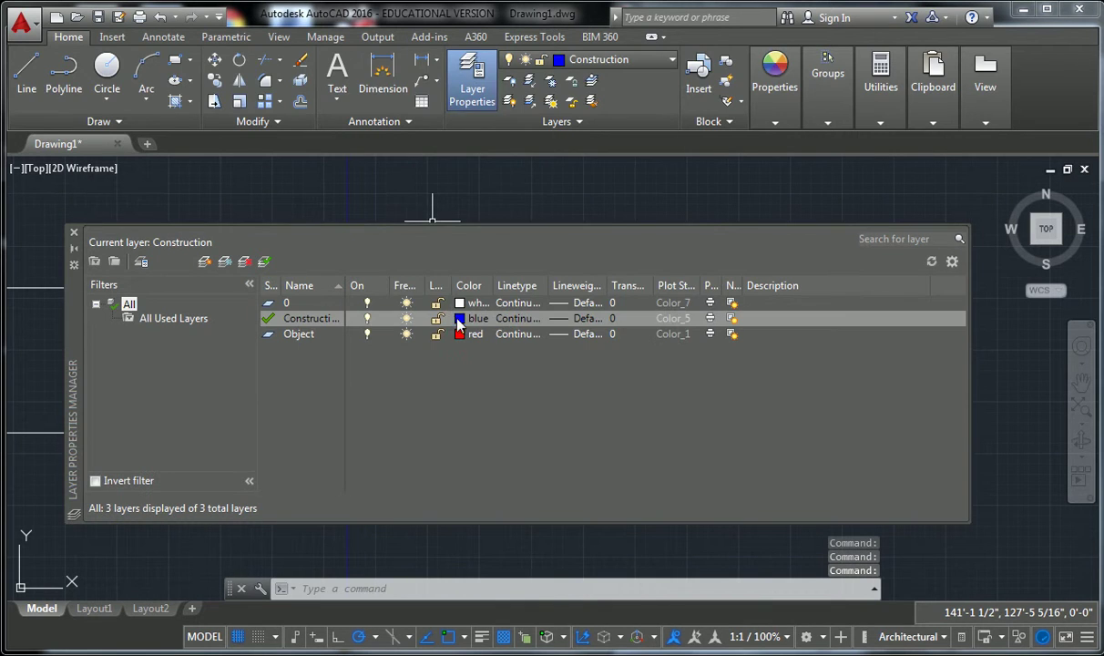
{"action": "left_click", "coordinate": [459, 325]}
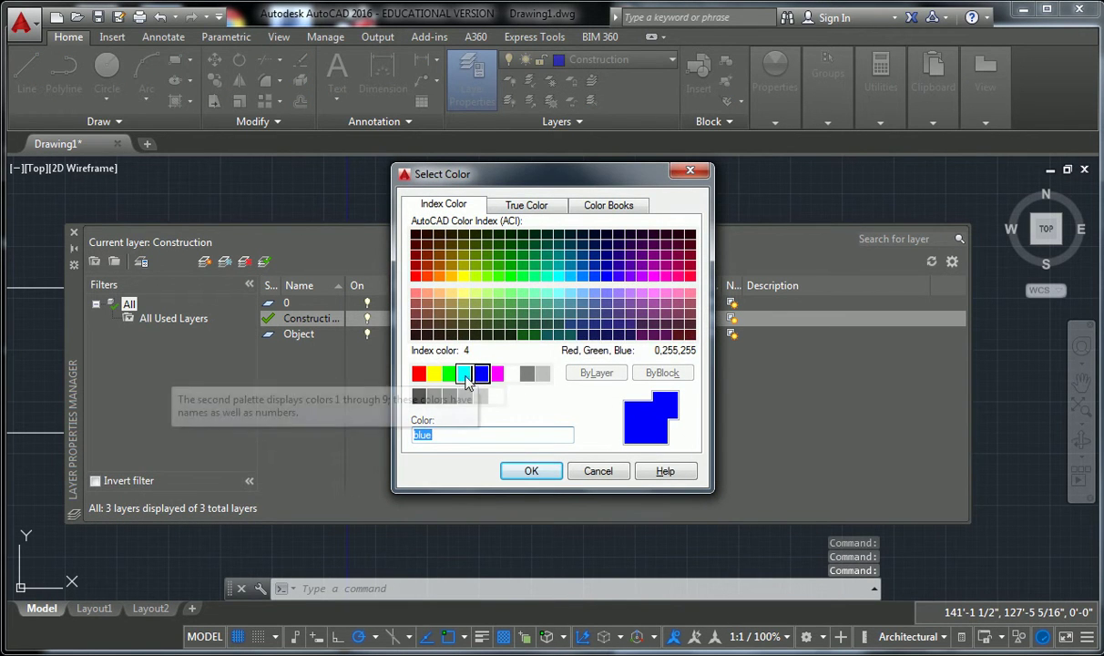
{"action": "left_click", "coordinate": [466, 374]}
{"action": "left_click", "coordinate": [534, 470]}
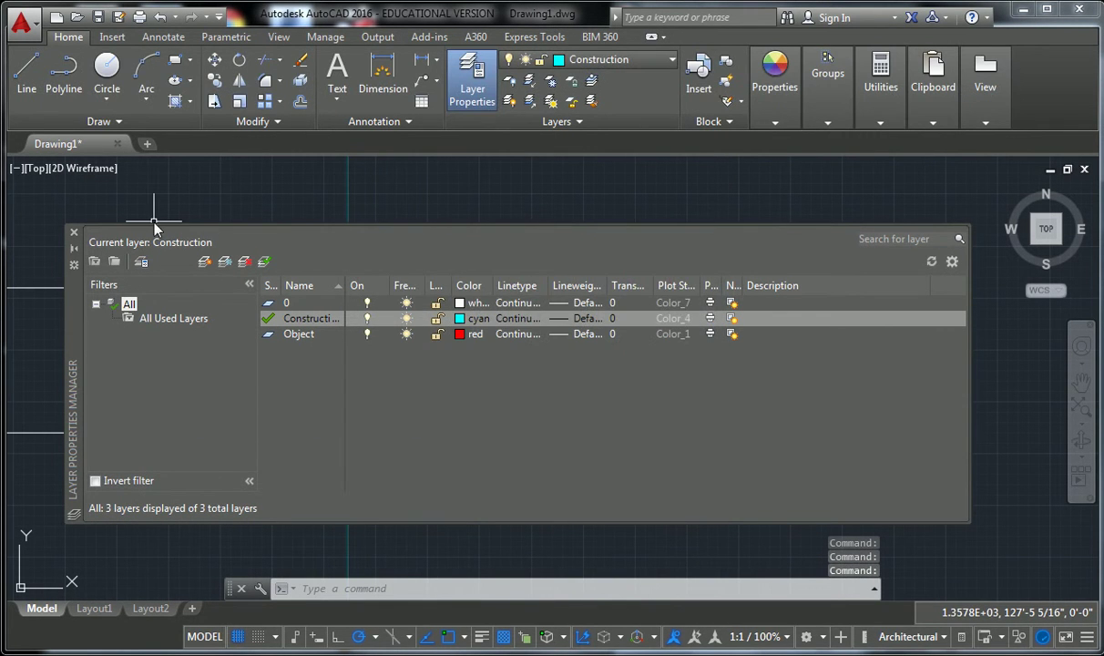
{"action": "left_click", "coordinate": [74, 231]}
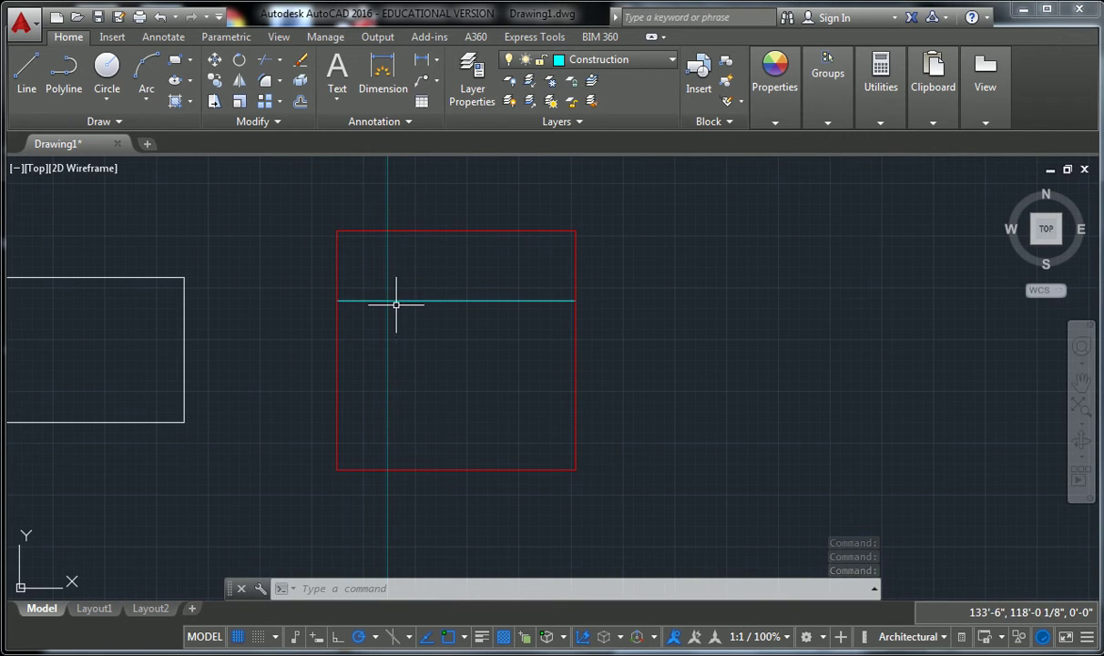
{"action": "scroll", "coordinate": [397, 303], "scroll_direction": "up", "scroll_amount": 2}
{"action": "left_click", "coordinate": [419, 260]}
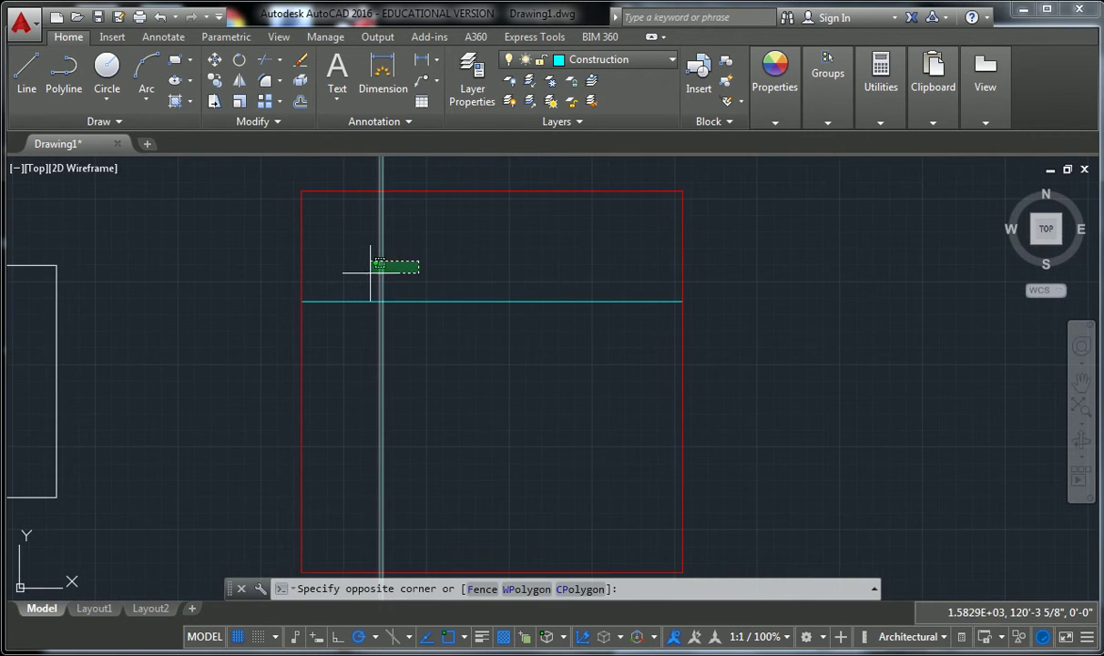
Step: Start a rectangular array with the vertical cyan construction line as its object
{"action": "key", "text": "Escape"}
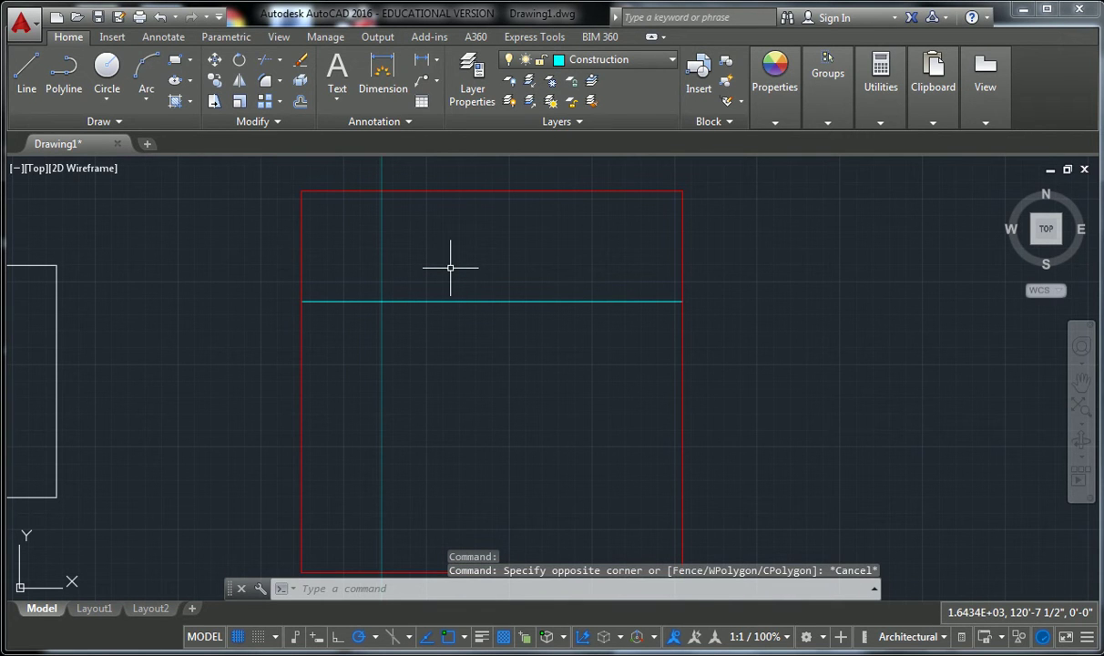
{"action": "left_click", "coordinate": [282, 103]}
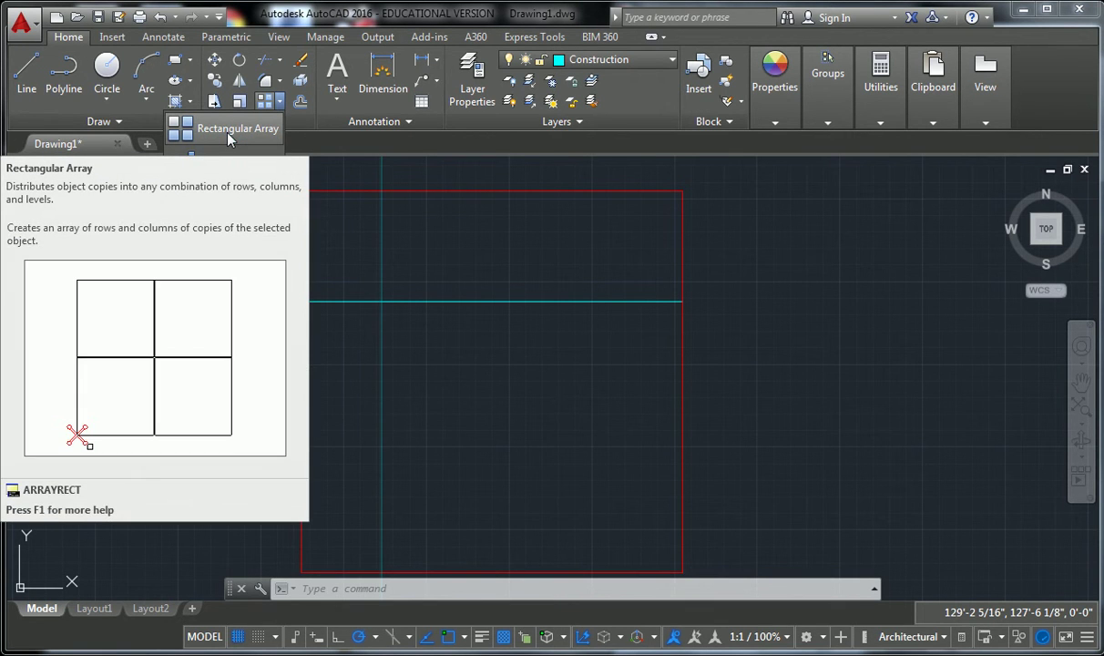
{"action": "left_click", "coordinate": [228, 135]}
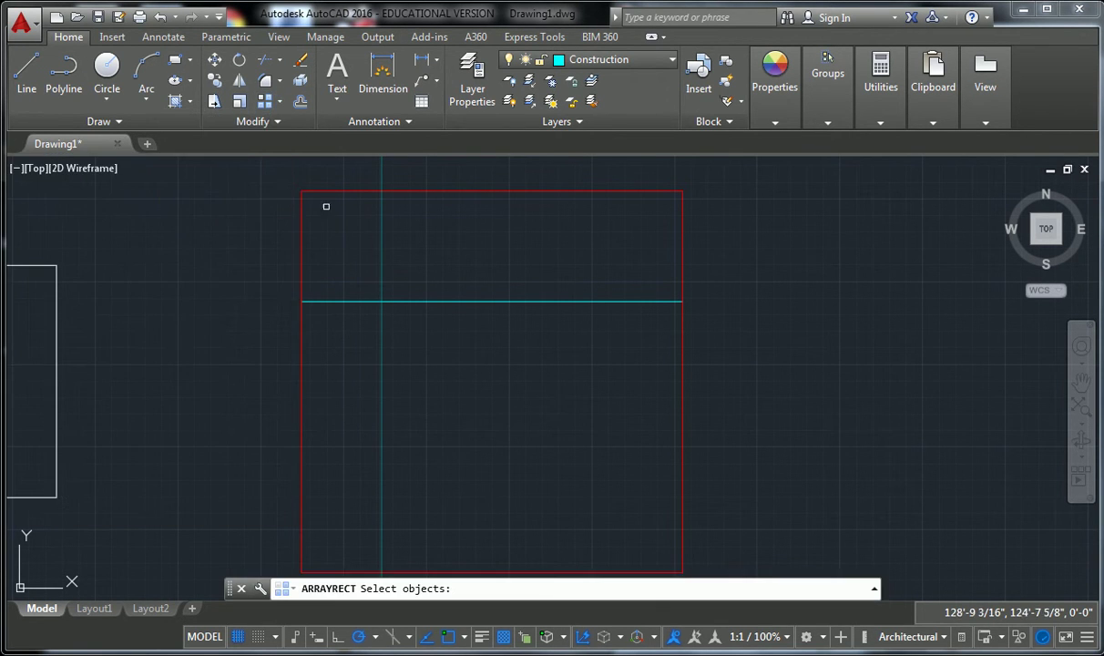
{"action": "left_click", "coordinate": [446, 245]}
{"action": "left_click", "coordinate": [370, 276]}
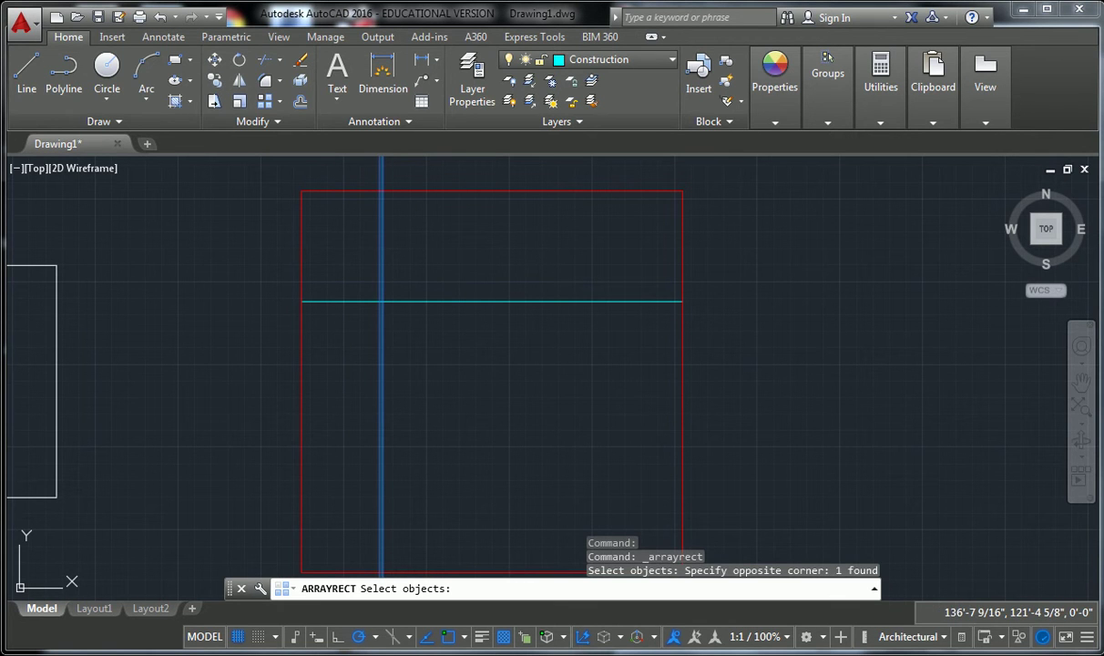
{"action": "key", "text": "Return"}
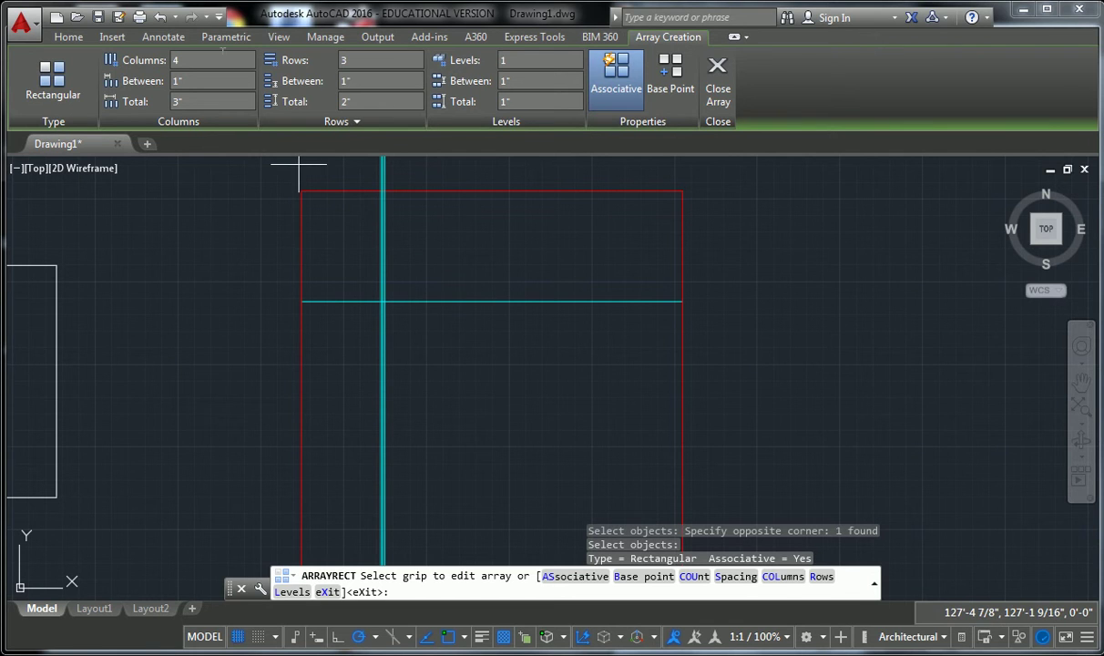
Step: Set the array to 8 columns spaced 1'-6" apart
{"action": "left_click", "coordinate": [221, 60]}
{"action": "type", "text": "8"}
{"action": "key", "text": "Return"}
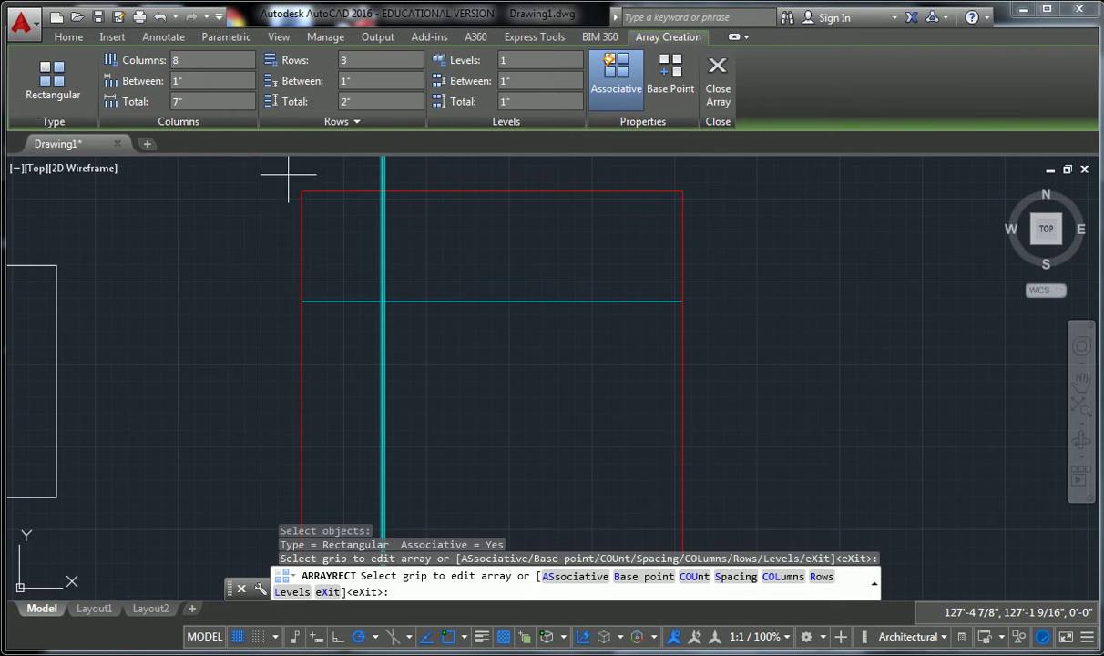
{"action": "scroll", "coordinate": [423, 296], "scroll_direction": "up", "scroll_amount": 6}
{"action": "scroll", "coordinate": [424, 296], "scroll_direction": "up", "scroll_amount": 2}
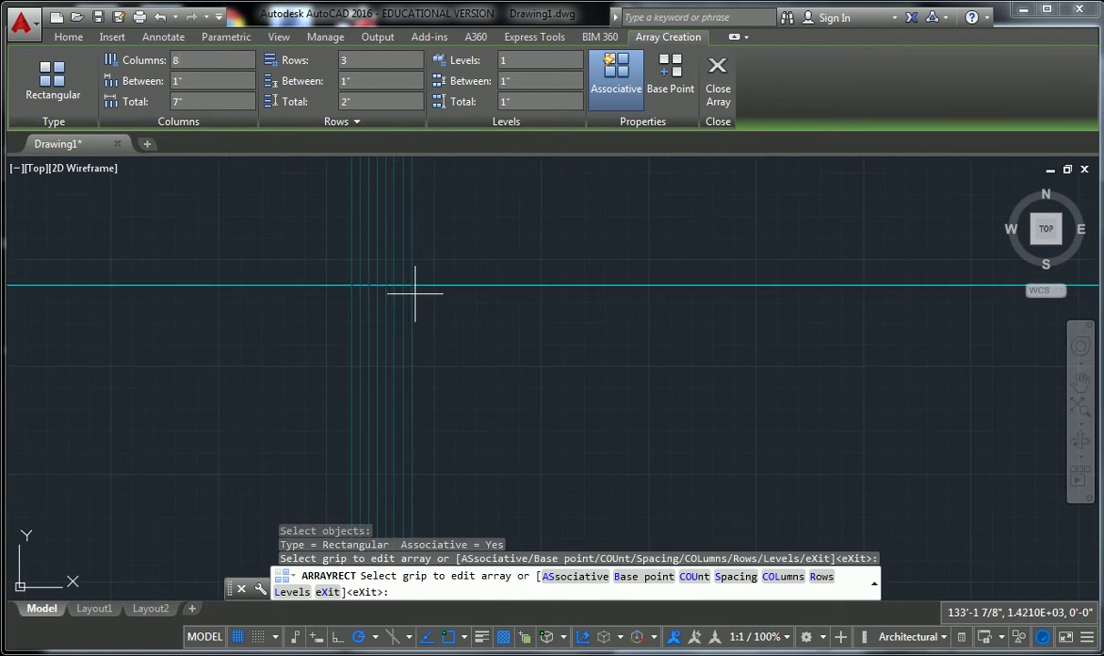
{"action": "scroll", "coordinate": [378, 290], "scroll_direction": "down", "scroll_amount": 2}
{"action": "scroll", "coordinate": [380, 288], "scroll_direction": "down", "scroll_amount": 3}
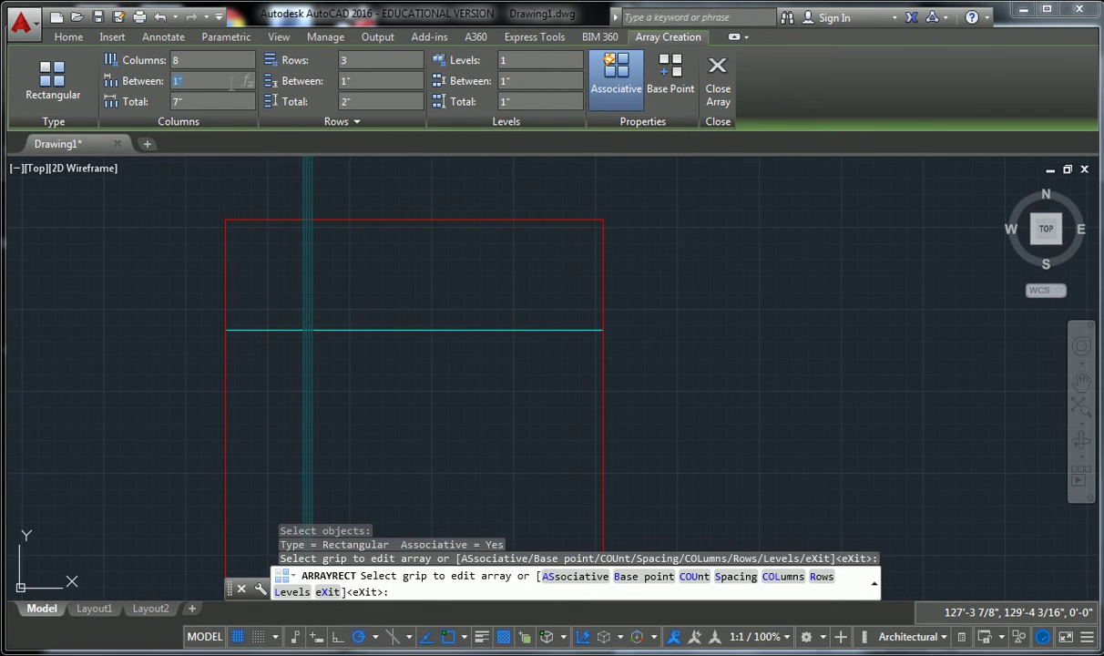
{"action": "left_click", "coordinate": [231, 84]}
{"action": "type", "text": "1'6"}
{"action": "key", "text": "Return"}
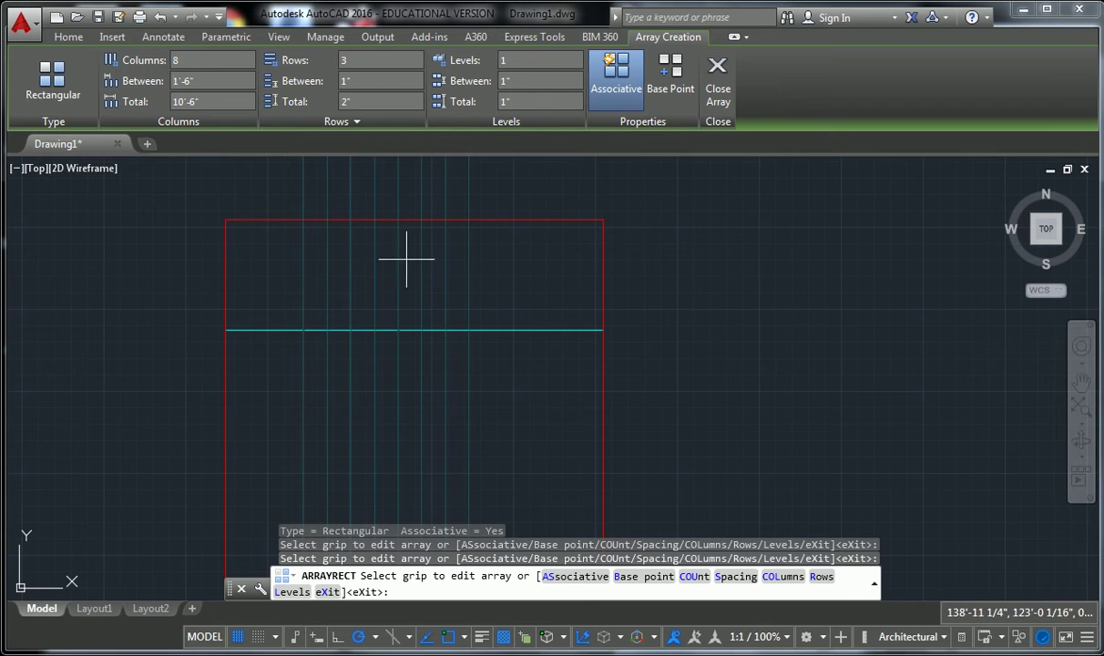
{"action": "middle_click_drag", "start_coordinate": [458, 279], "coordinate": [410, 278]}
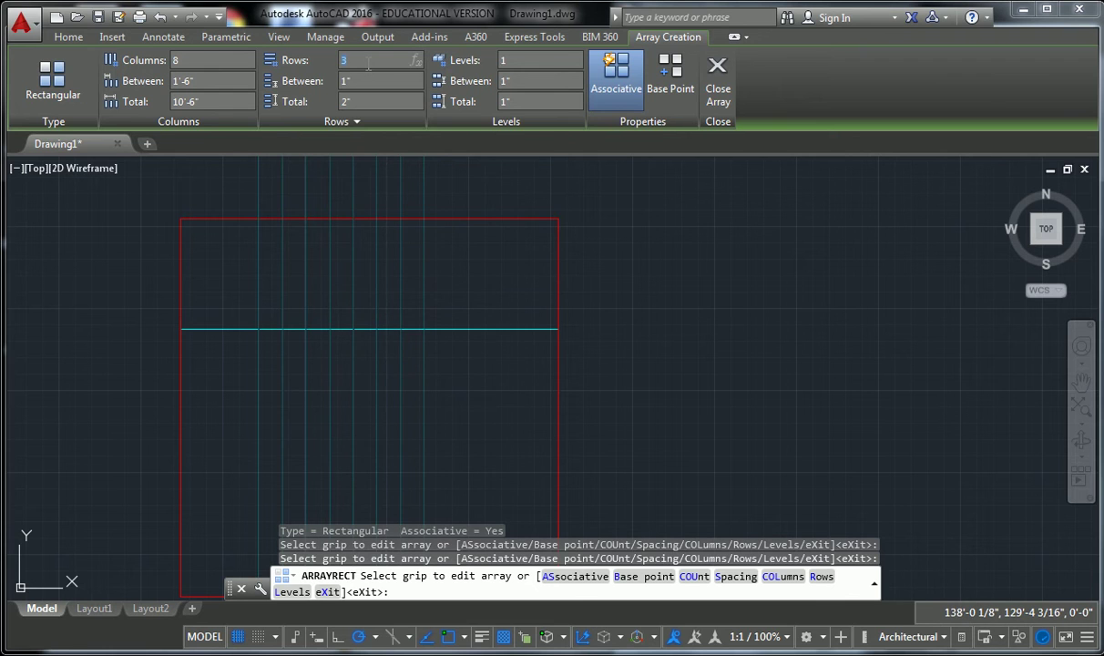
Step: Reduce the array to a single row and check the 10'-6" total against the reference PDF
{"action": "type", "text": "1"}
{"action": "key", "text": "Return"}
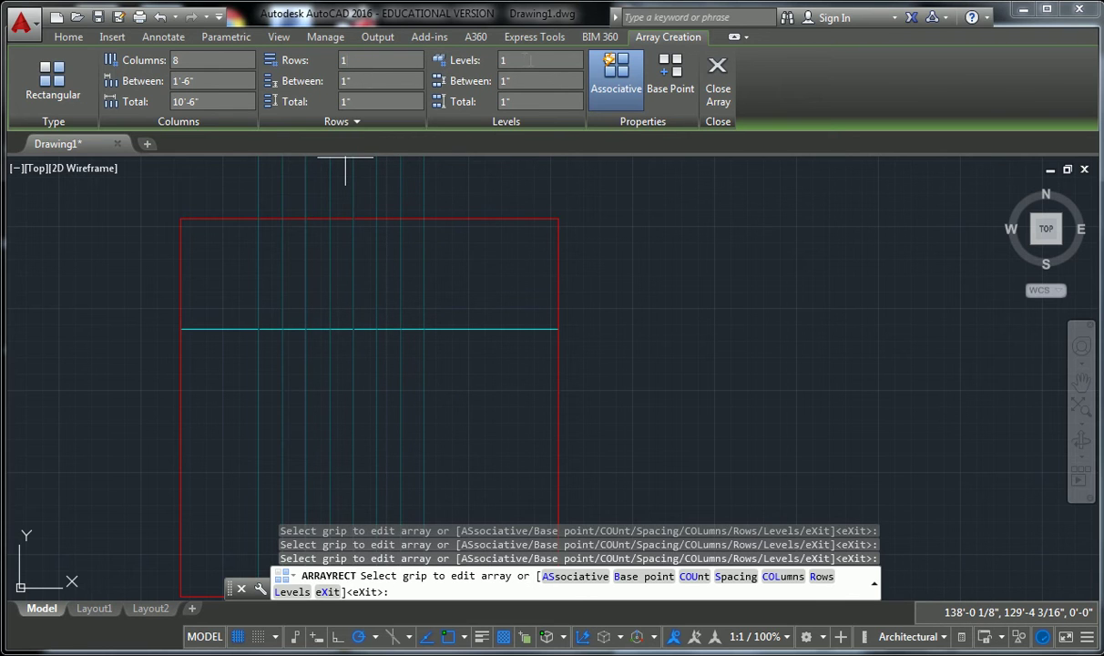
{"action": "left_click", "coordinate": [394, 57]}
{"action": "scroll", "coordinate": [346, 264], "scroll_direction": "up", "scroll_amount": 2}
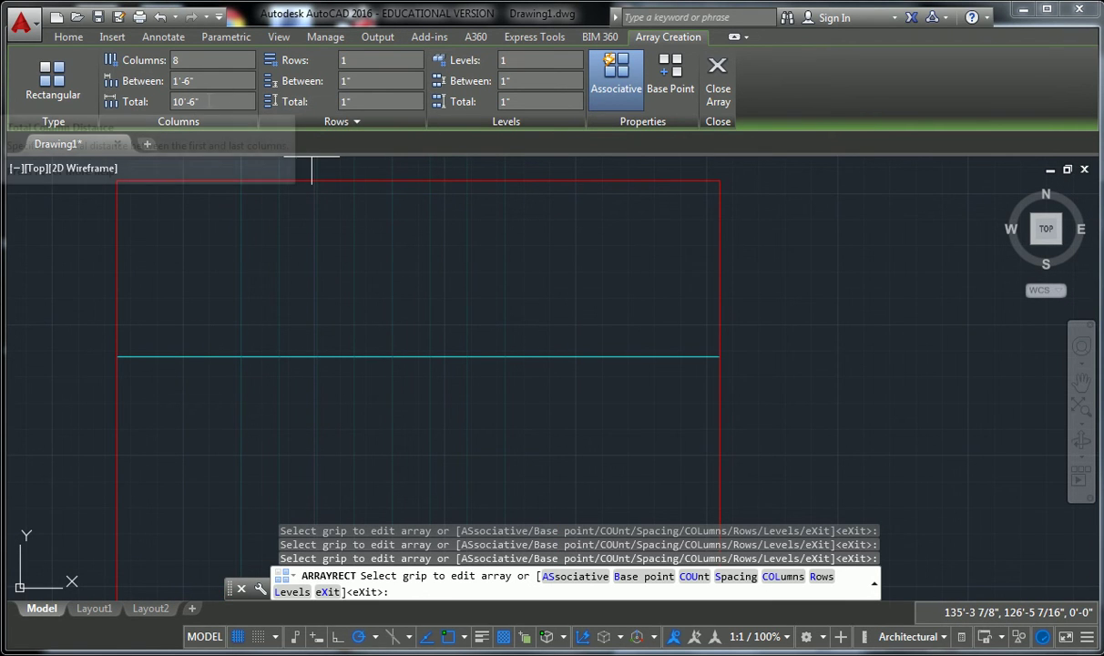
{"action": "left_click", "coordinate": [212, 101]}
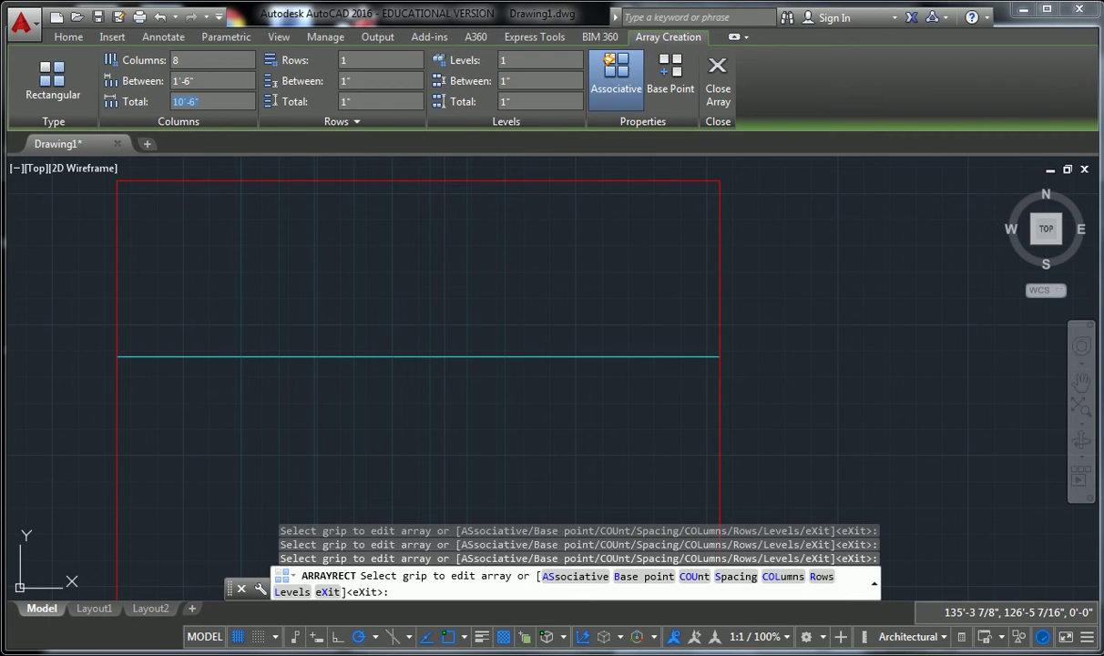
{"action": "key", "text": "alt+Tab"}
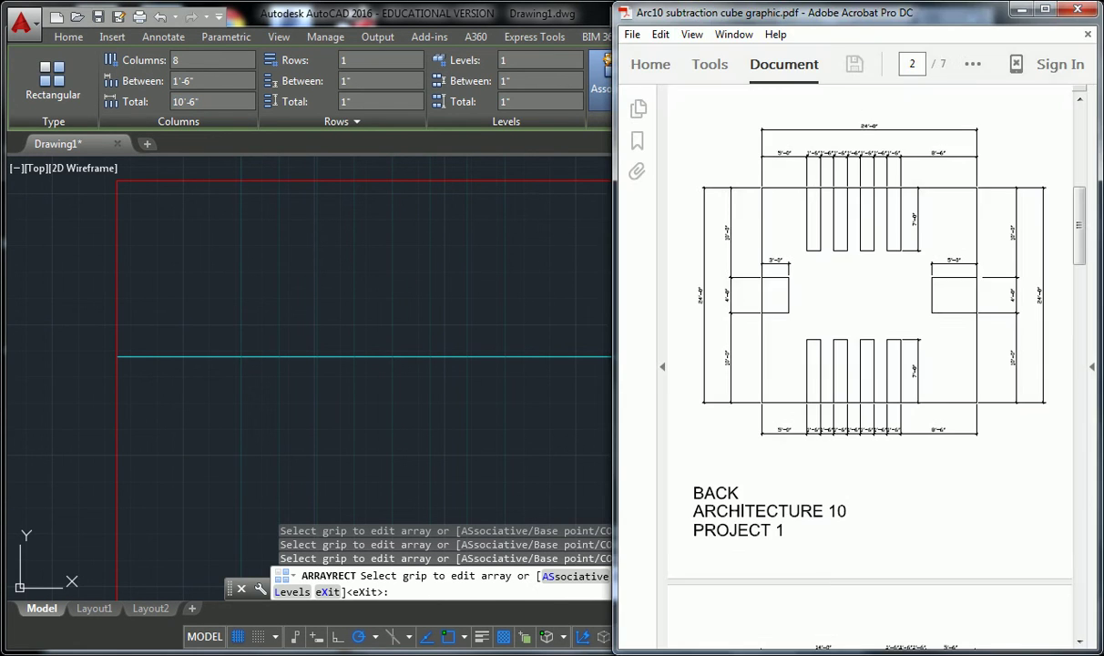
{"action": "scroll", "coordinate": [916, 178], "scroll_direction": "up", "scroll_amount": 1}
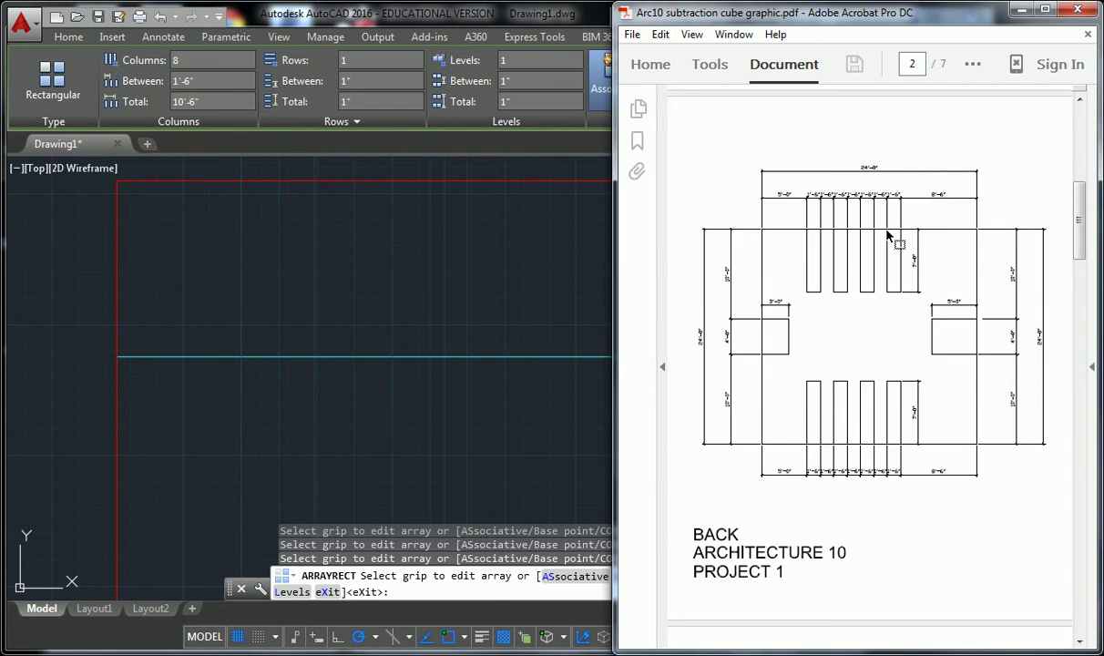
{"action": "left_click", "coordinate": [350, 360]}
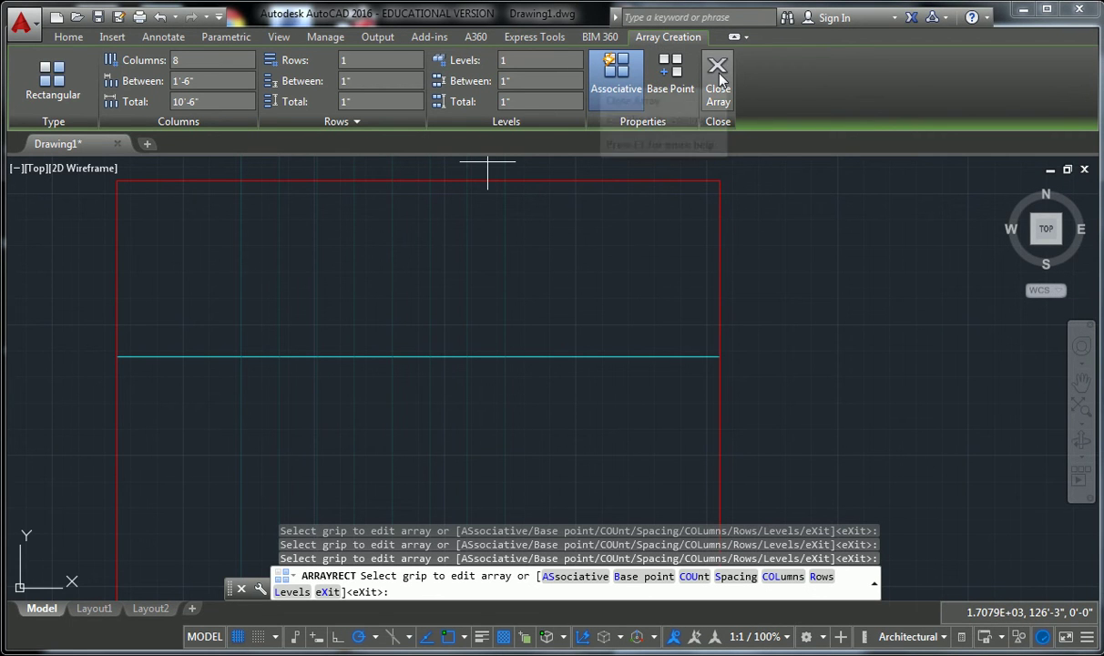
Step: Close the array, leaving eight vertical lines 1'-6" apart, and select it
{"action": "left_click", "coordinate": [716, 82]}
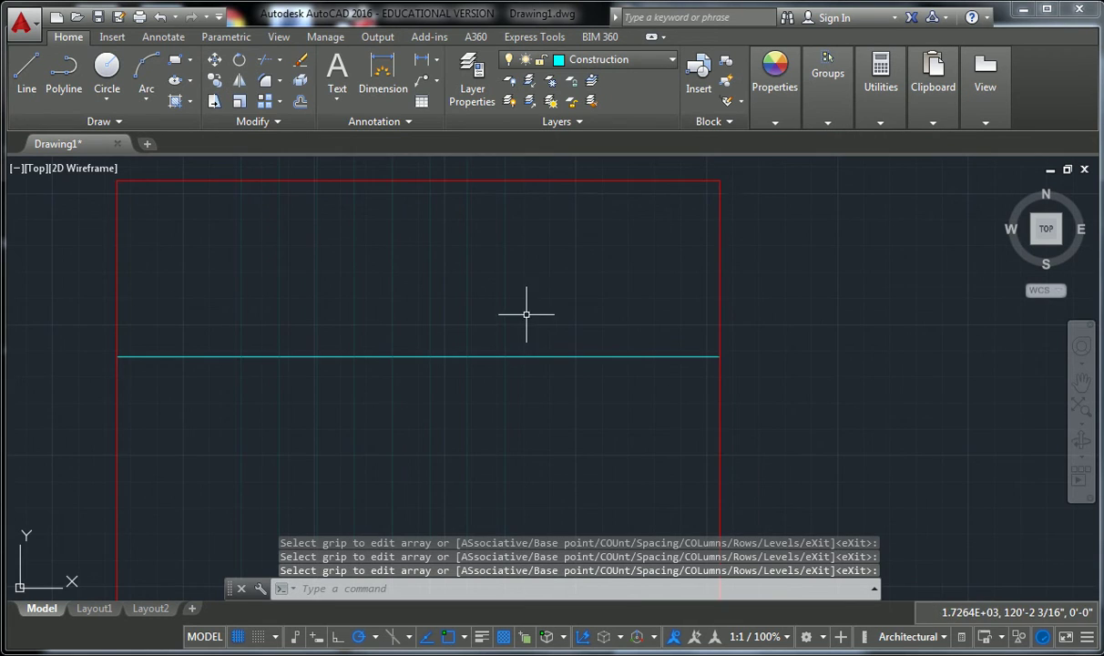
{"action": "mouse_move", "coordinate": [522, 311]}
{"action": "middle_mouse_down"}
{"action": "mouse_move", "coordinate": [476, 305]}
{"action": "mouse_move", "coordinate": [466, 288]}
{"action": "middle_mouse_up"}
{"action": "left_click", "coordinate": [488, 277]}
{"action": "left_click", "coordinate": [185, 320]}
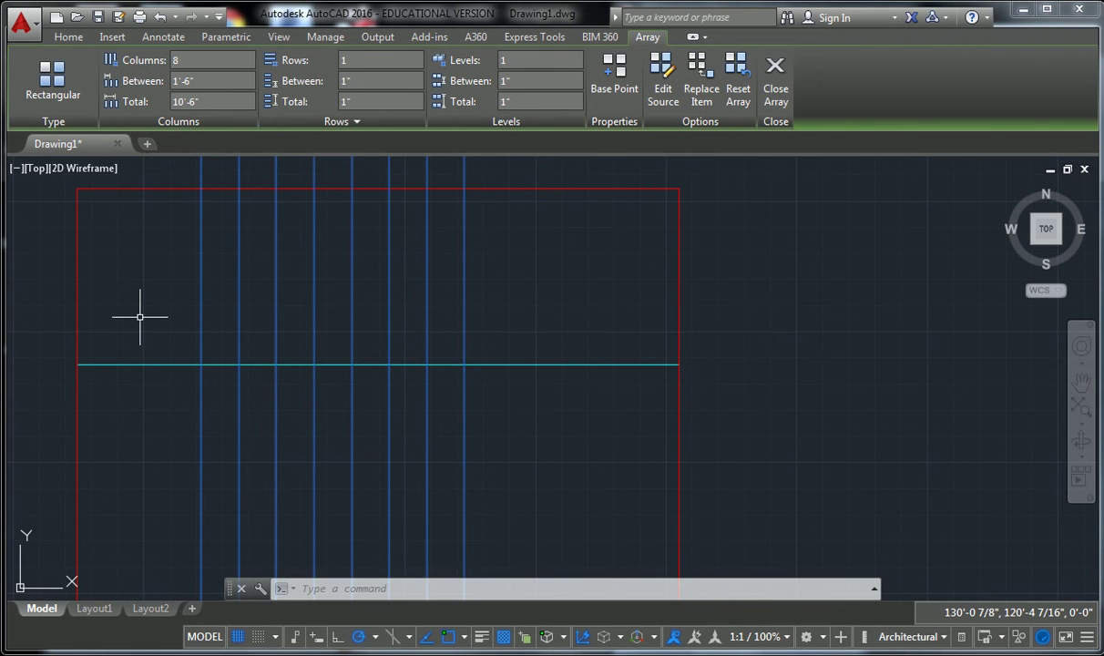
Step: Cancel and undo the accidentally repeated array command, then reselect the array
{"action": "key", "text": "Return"}
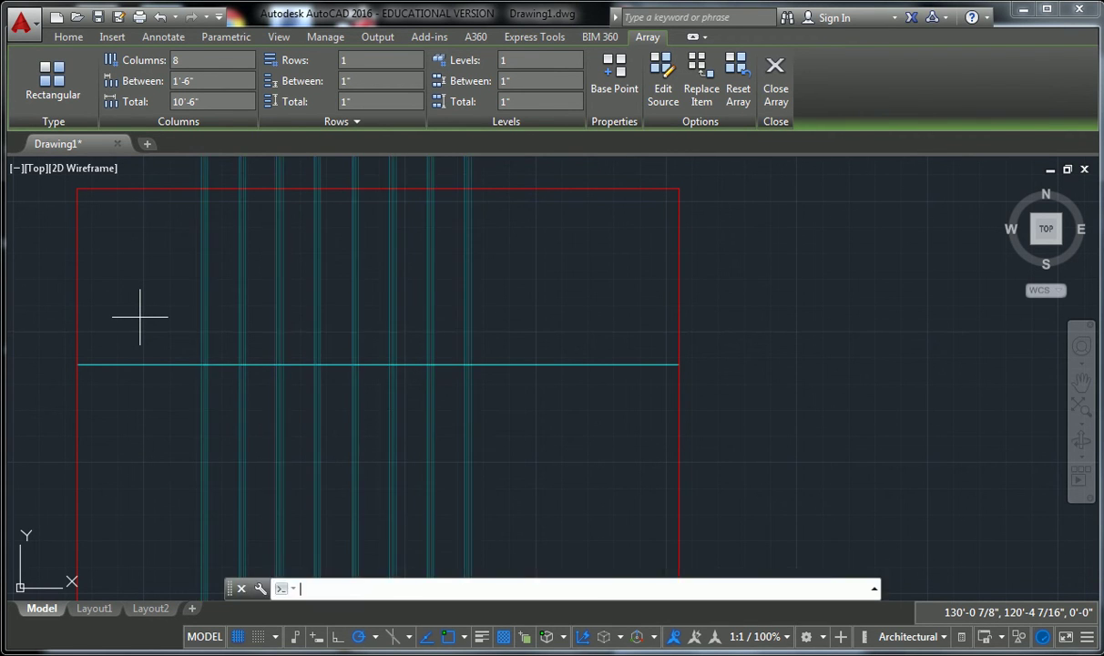
{"action": "key", "text": "Escape"}
{"action": "key", "text": "ctrl+z"}
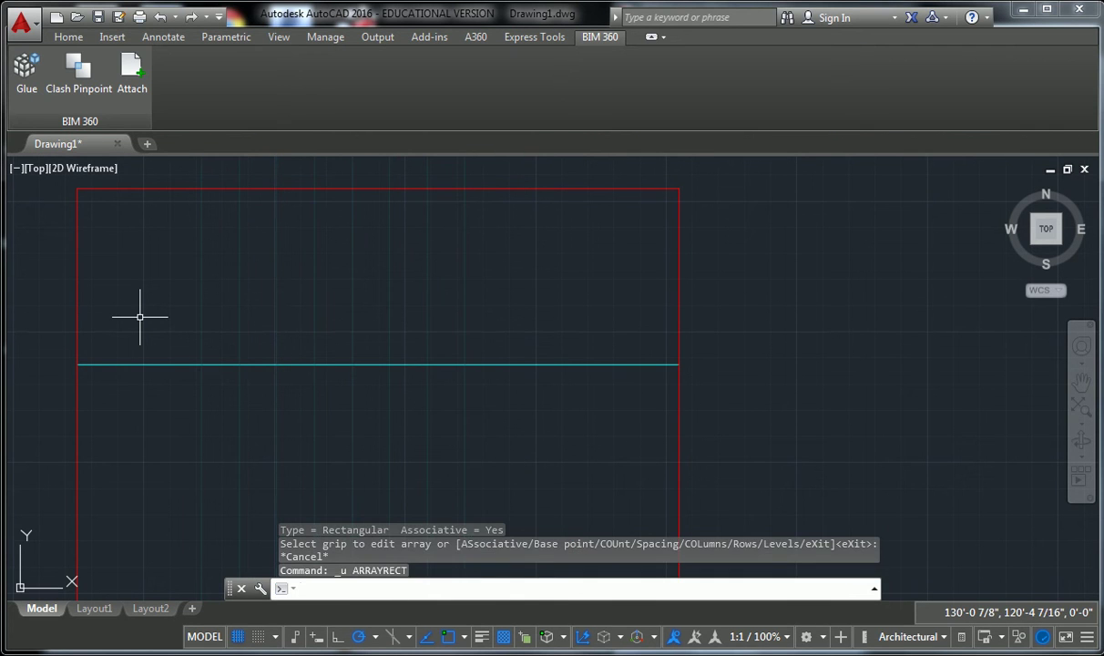
{"action": "key", "text": "Escape"}
{"action": "left_click", "coordinate": [428, 312]}
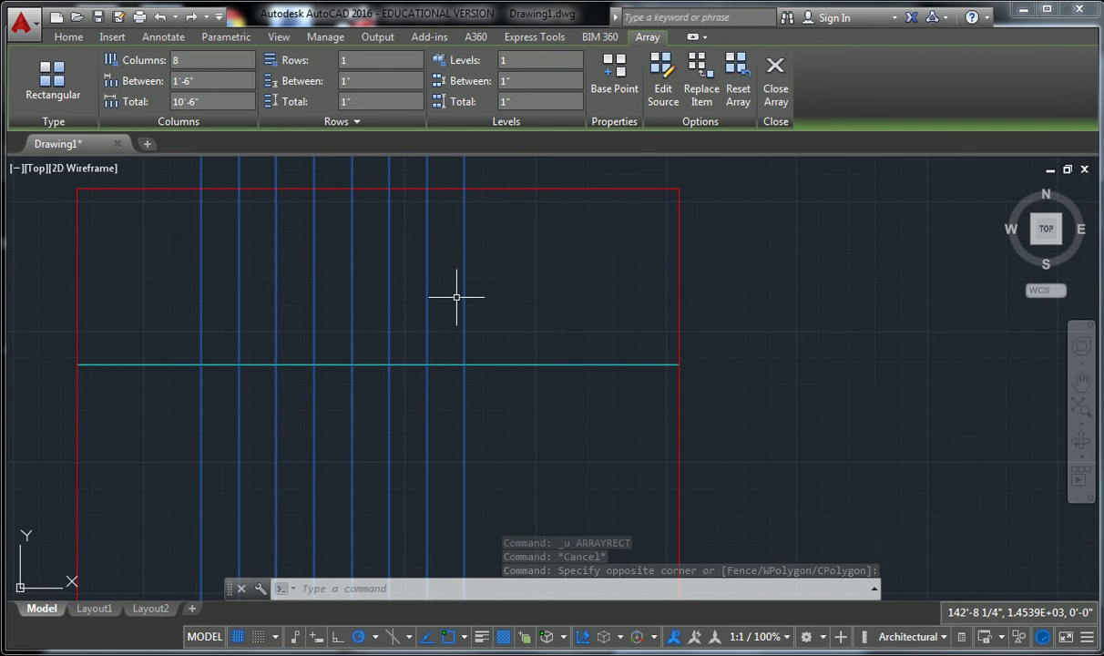
Step: Explode the array with EXPLOD and confirm a single line is now separately selectable
{"action": "type", "text": "explod"}
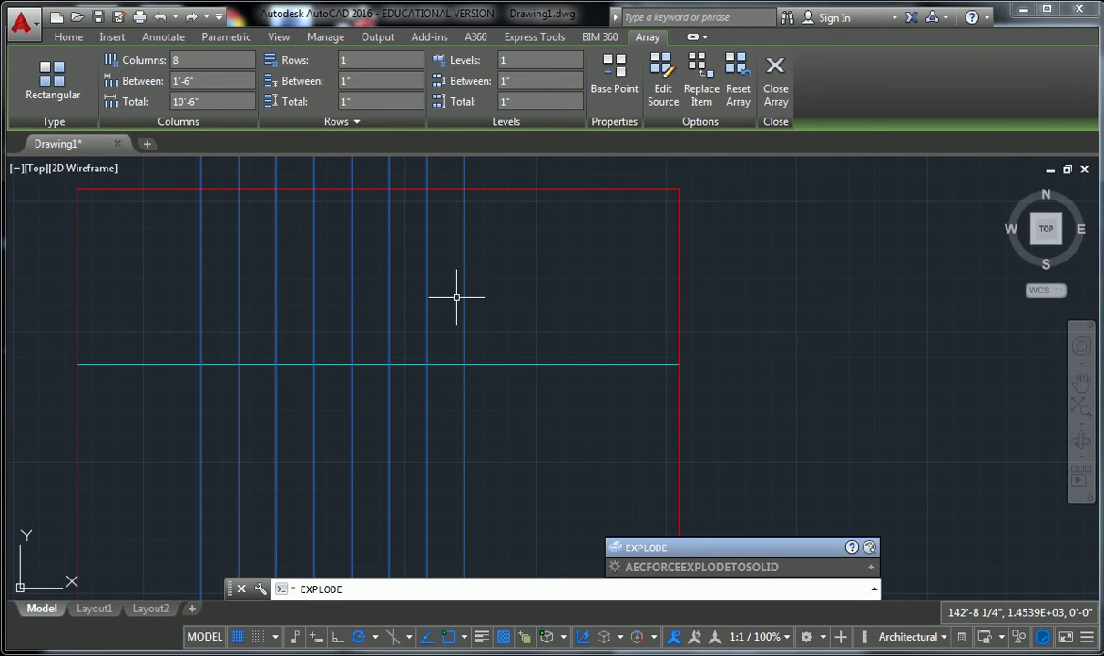
{"action": "key", "text": "Return"}
{"action": "key", "text": "Escape"}
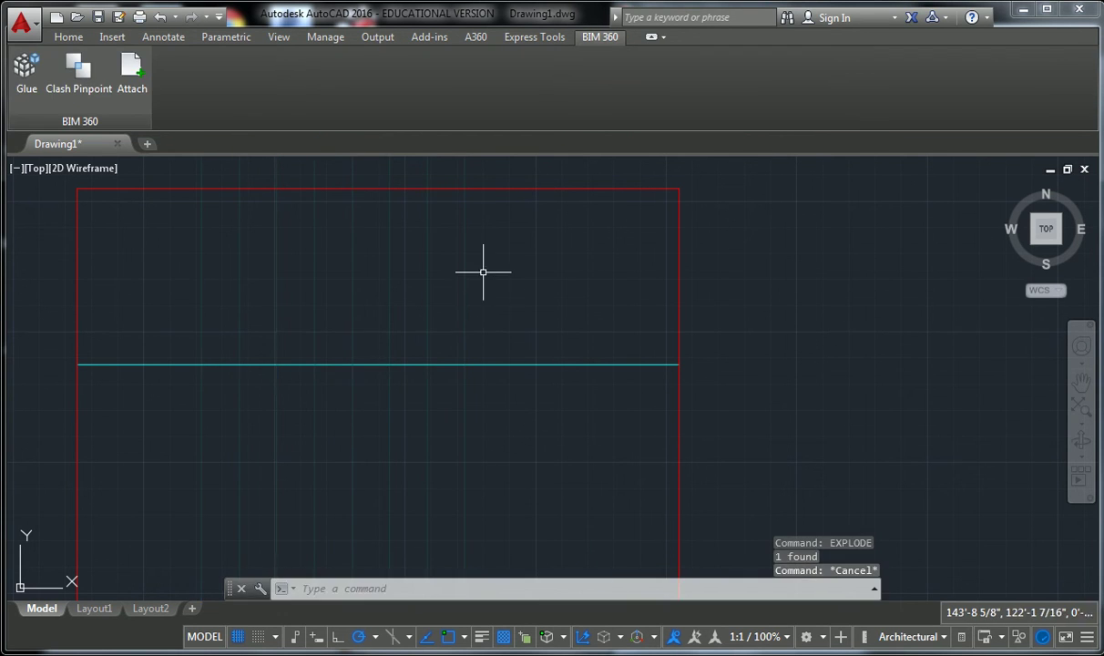
{"action": "left_click", "coordinate": [483, 269]}
{"action": "left_click", "coordinate": [457, 308]}
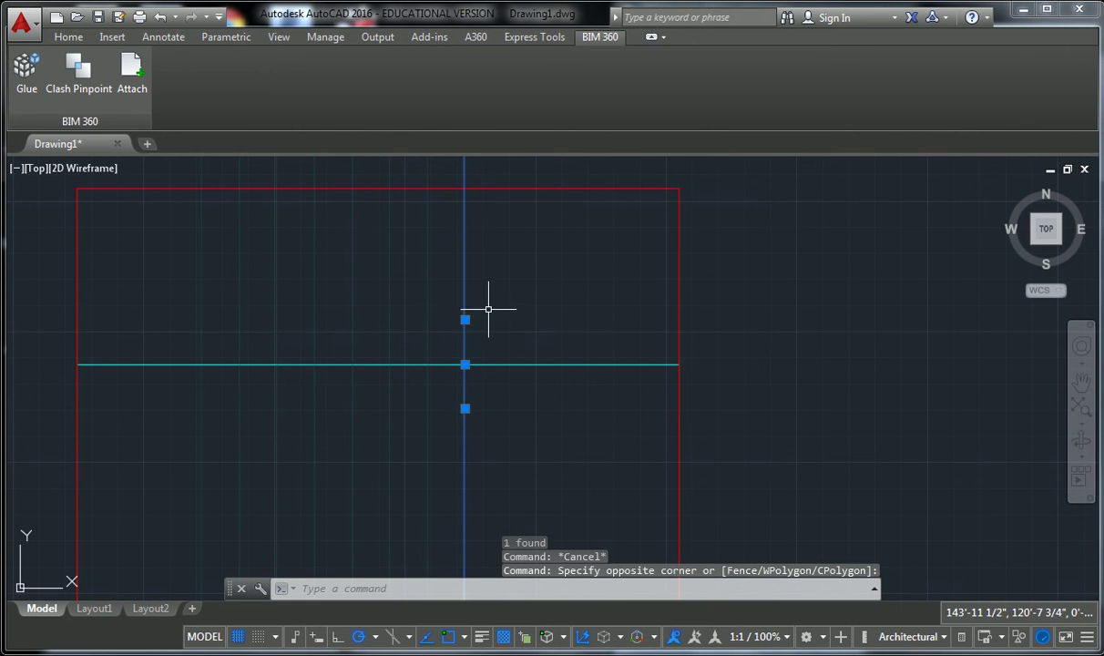
{"action": "key", "text": "Escape"}
Step: Crossing-select the eight exploded vertical construction lines across the red square
{"action": "scroll", "coordinate": [505, 289], "scroll_direction": "down", "scroll_amount": 4}
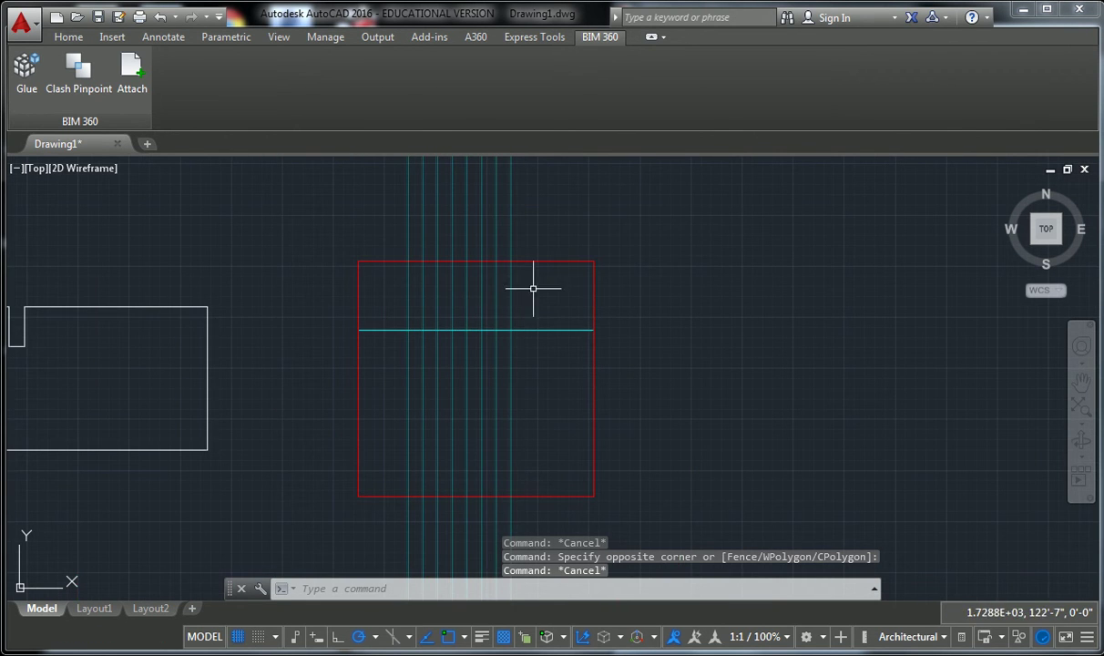
{"action": "left_click", "coordinate": [534, 287]}
{"action": "left_click", "coordinate": [400, 298]}
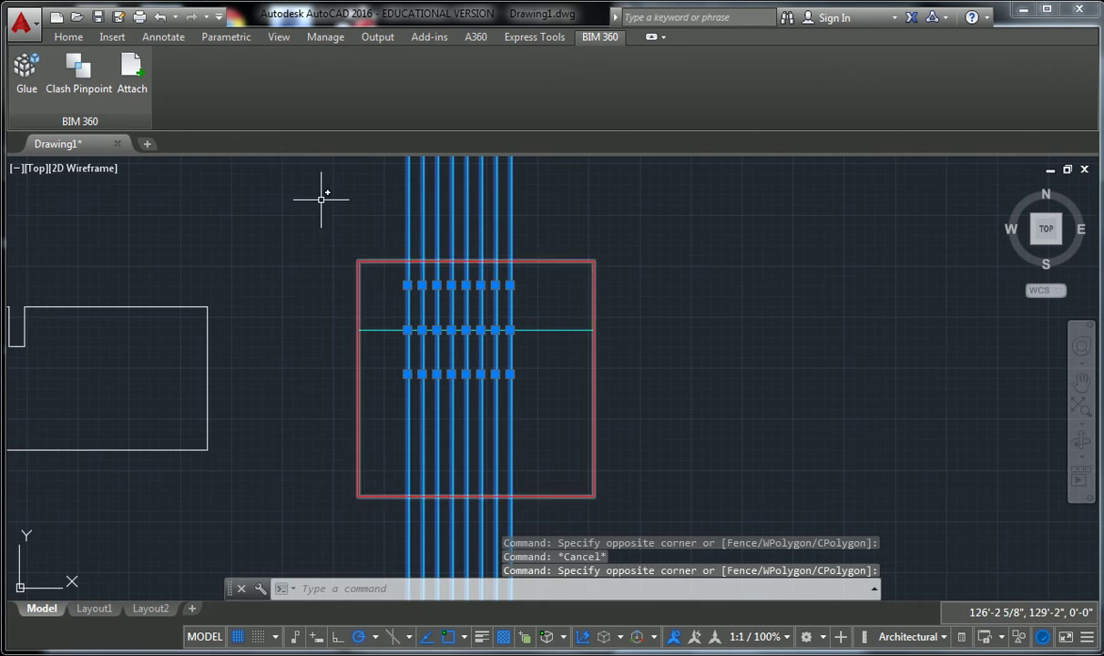
{"action": "scroll", "coordinate": [429, 239], "scroll_direction": "up", "scroll_amount": 4}
{"action": "scroll", "coordinate": [452, 242], "scroll_direction": "down", "scroll_amount": 3}
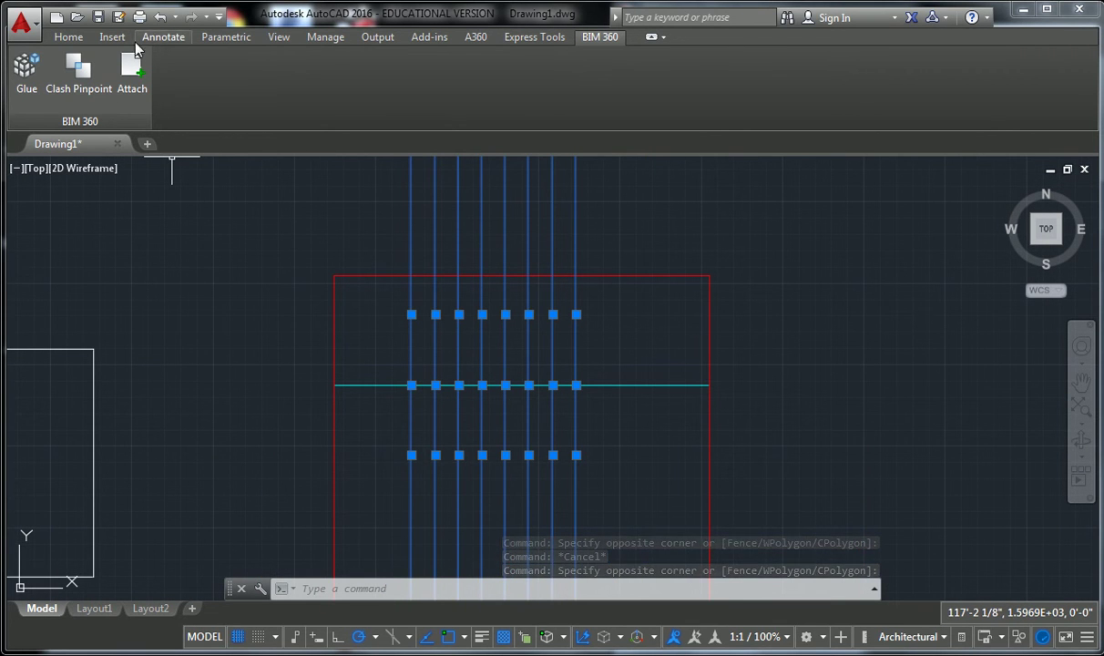
{"action": "left_click", "coordinate": [68, 37]}
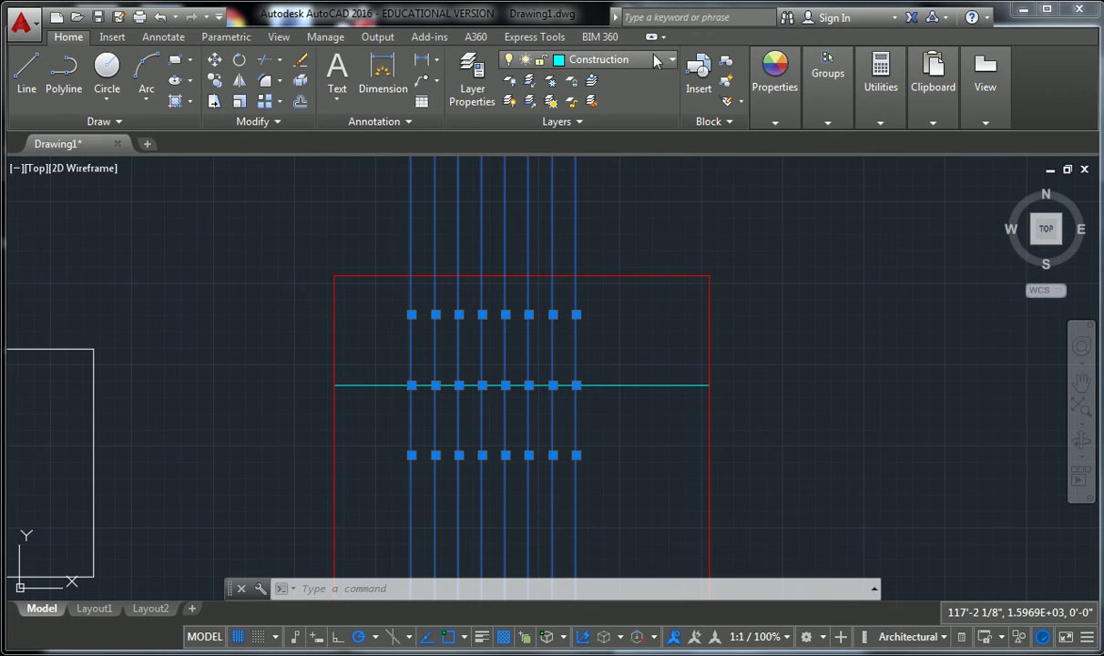
Step: Change the Construction layer colour to yellow (index 2) and close the layer palette
{"action": "left_click", "coordinate": [472, 87]}
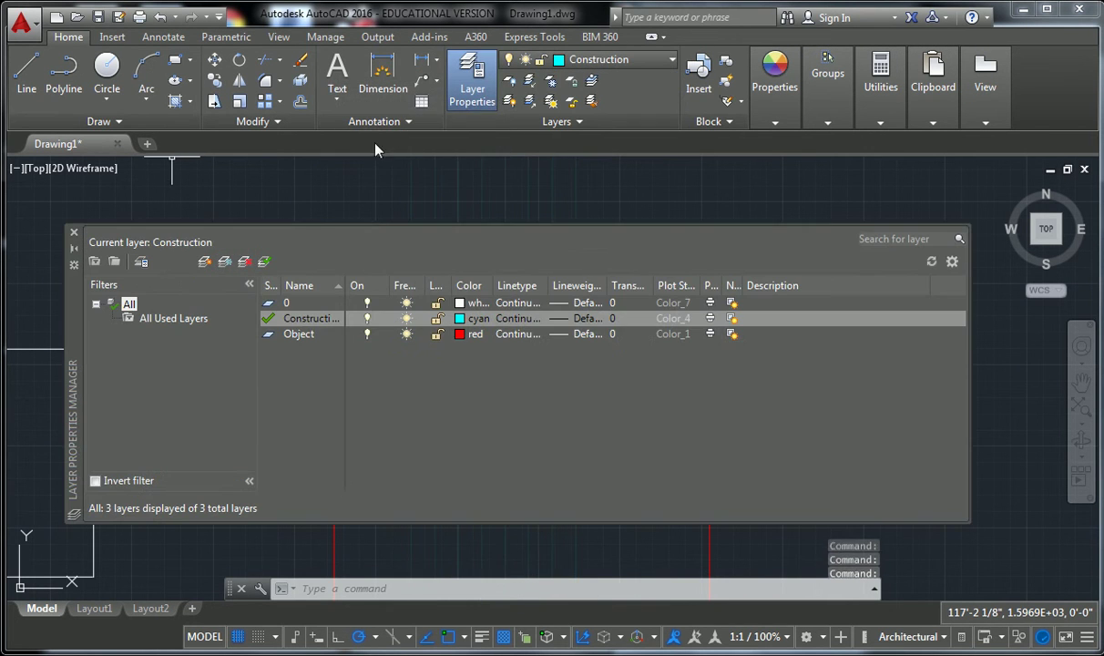
{"action": "left_click", "coordinate": [461, 318]}
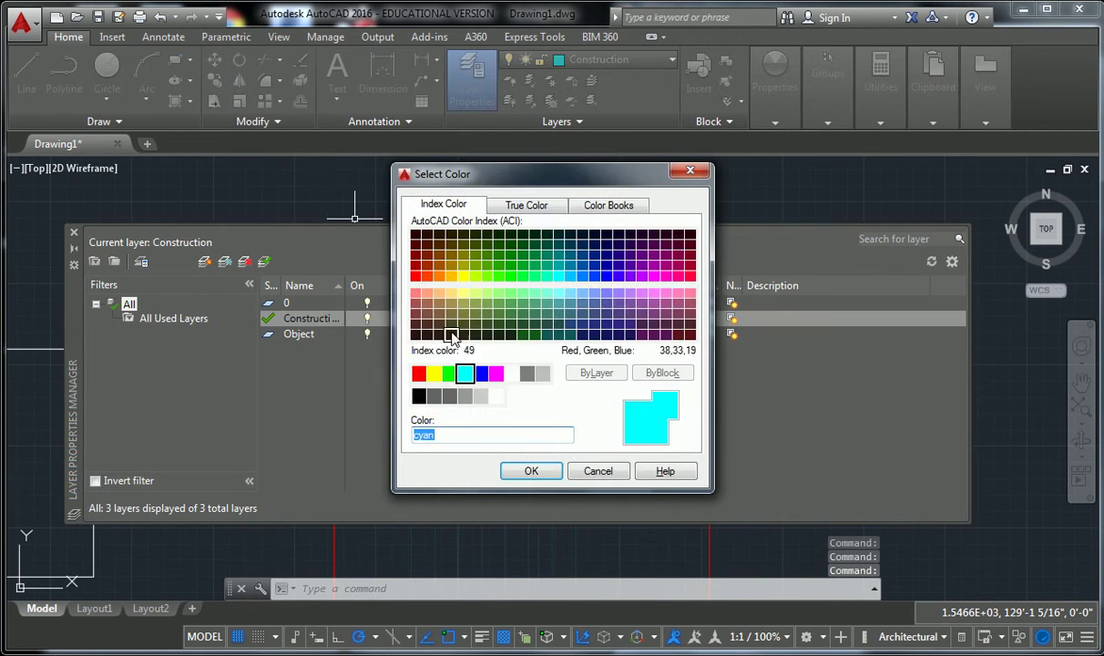
{"action": "left_click", "coordinate": [434, 372]}
{"action": "left_click", "coordinate": [530, 471]}
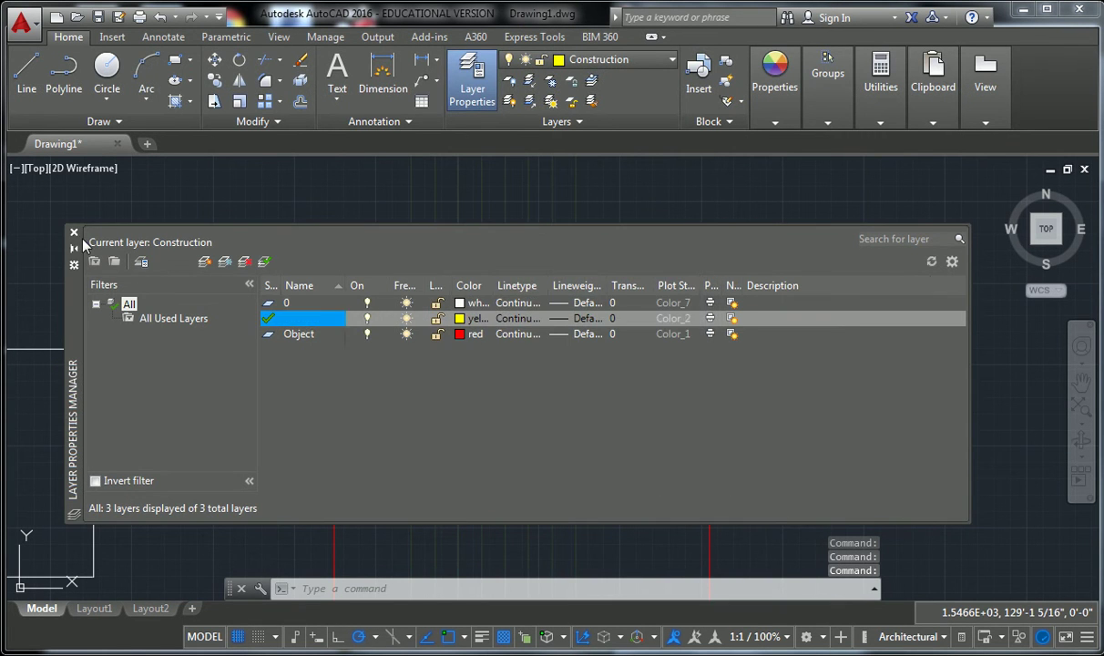
{"action": "left_click", "coordinate": [74, 232]}
{"action": "left_click", "coordinate": [367, 238]}
{"action": "key", "text": "Escape"}
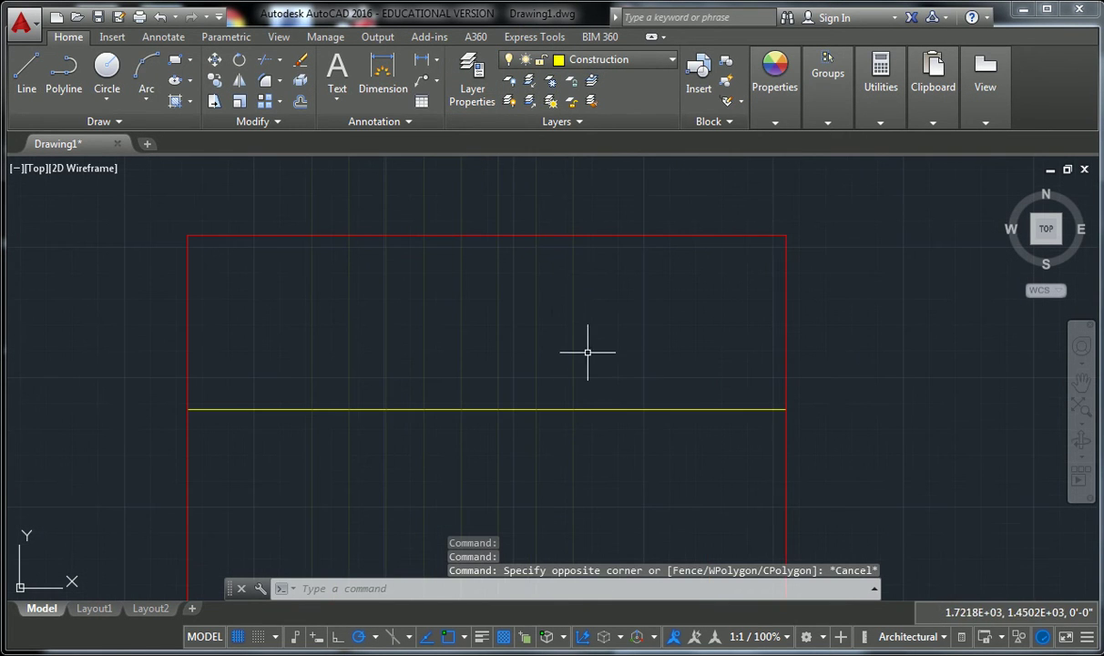
Step: Select two of the vertical construction lines to check them, then clear the selection
{"action": "middle_click_drag", "start_coordinate": [596, 353], "coordinate": [633, 354]}
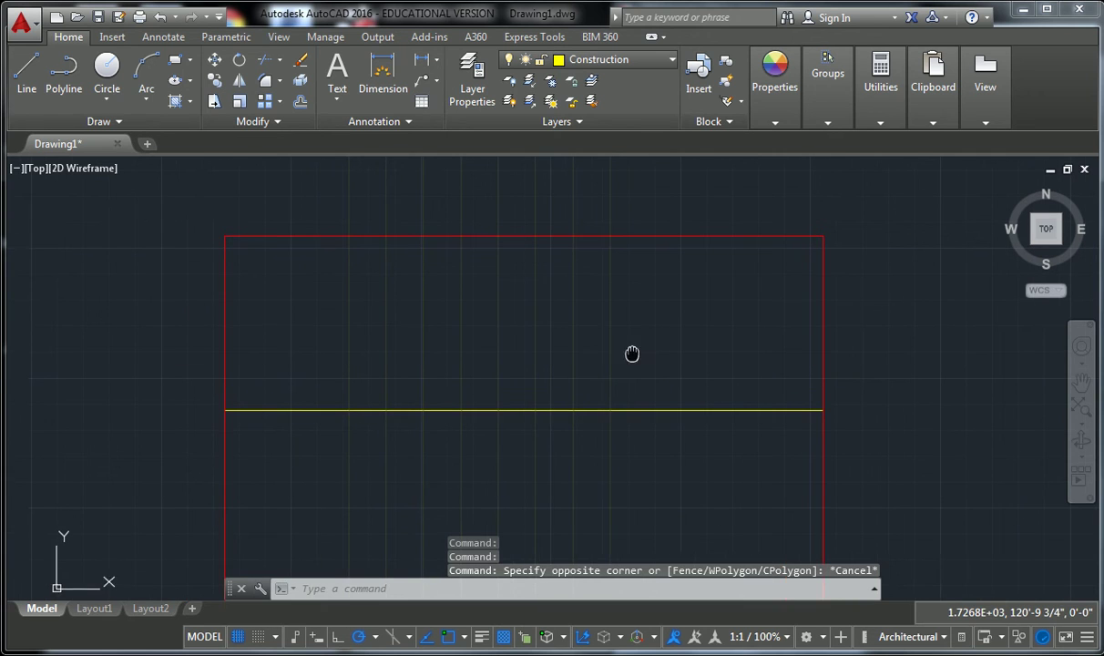
{"action": "left_click", "coordinate": [629, 330]}
{"action": "left_click", "coordinate": [575, 363]}
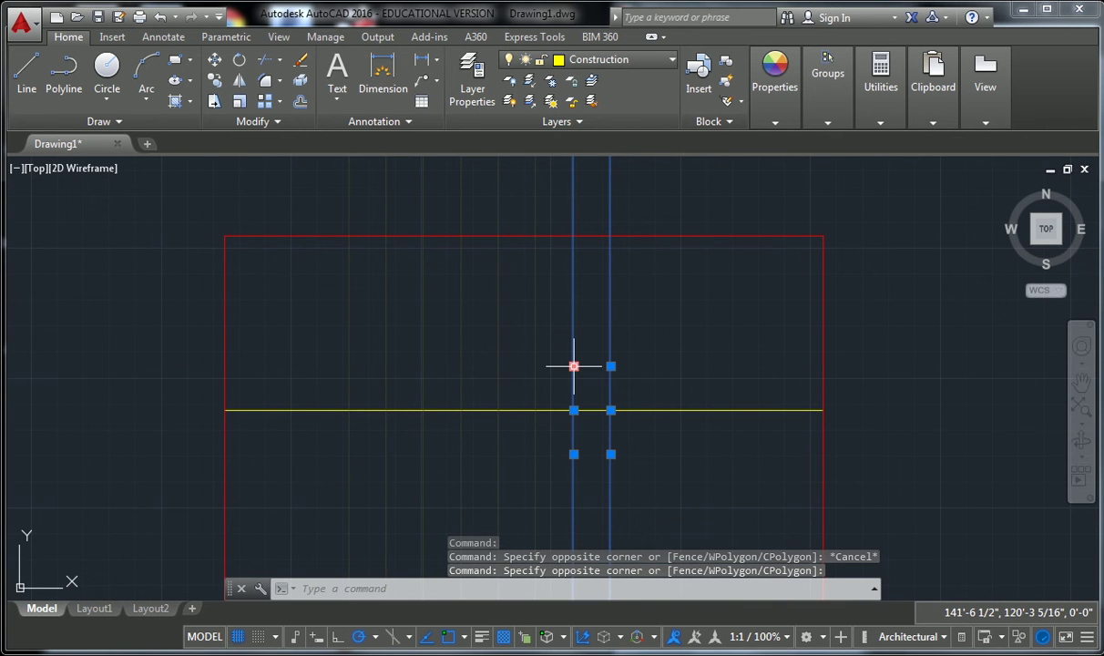
{"action": "key", "text": "Escape"}
{"action": "scroll", "coordinate": [437, 306], "scroll_direction": "down", "scroll_amount": 4}
{"action": "scroll", "coordinate": [452, 316], "scroll_direction": "up", "scroll_amount": 2}
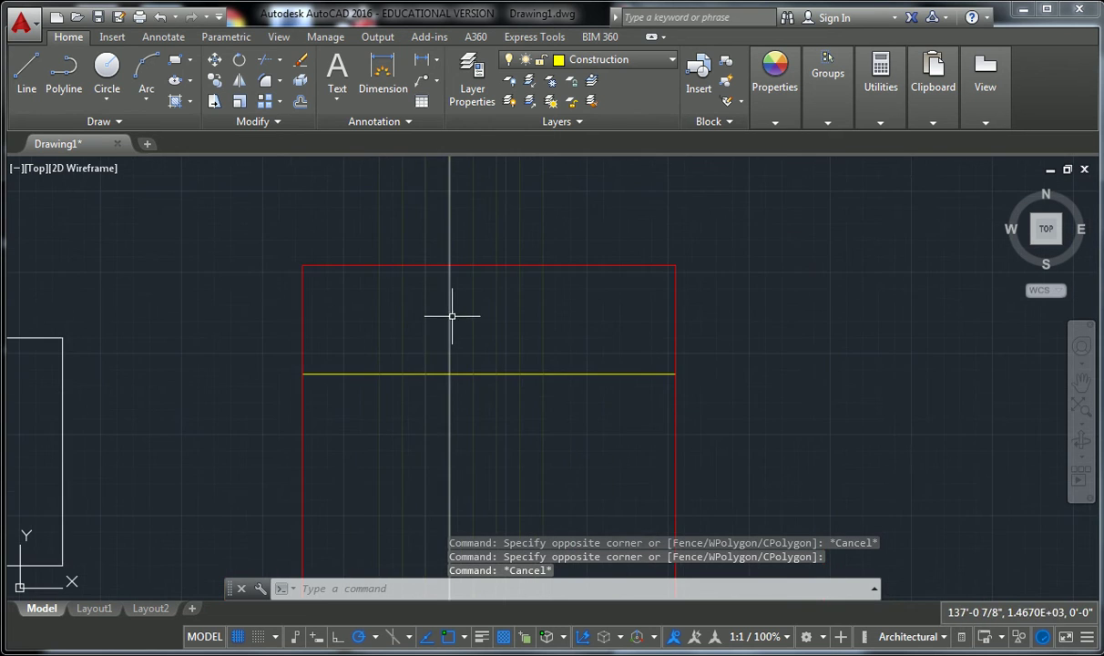
{"action": "scroll", "coordinate": [451, 316], "scroll_direction": "up", "scroll_amount": 4}
{"action": "scroll", "coordinate": [562, 375], "scroll_direction": "down", "scroll_amount": 6}
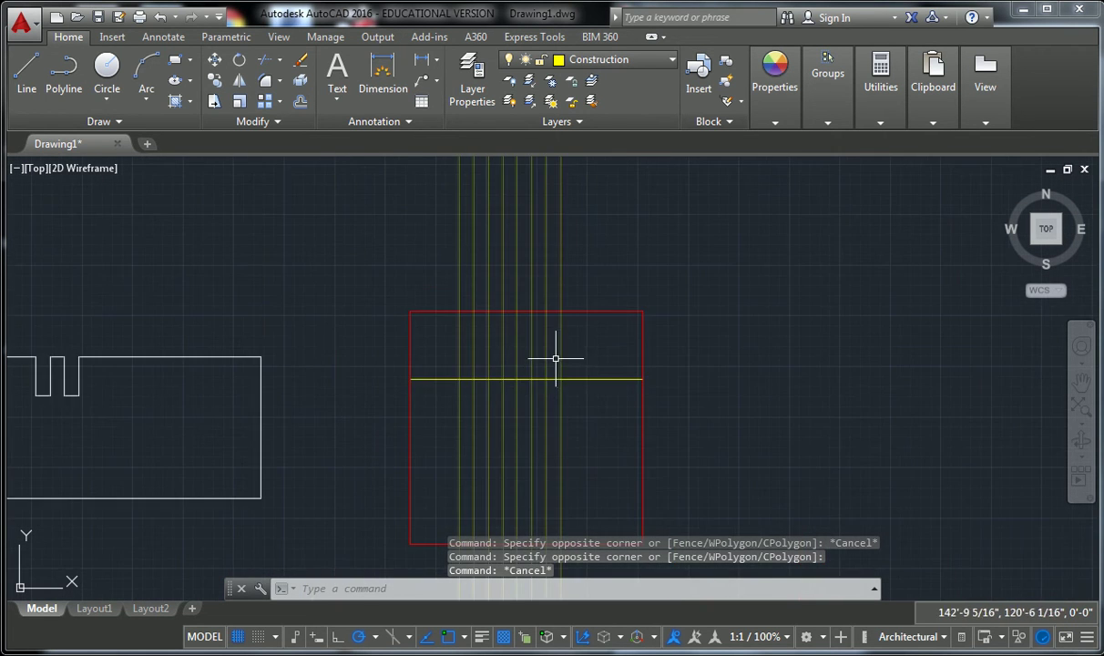
{"action": "scroll", "coordinate": [555, 358], "scroll_direction": "up", "scroll_amount": 2}
{"action": "scroll", "coordinate": [513, 350], "scroll_direction": "up", "scroll_amount": 2}
{"action": "key", "text": "Escape"}
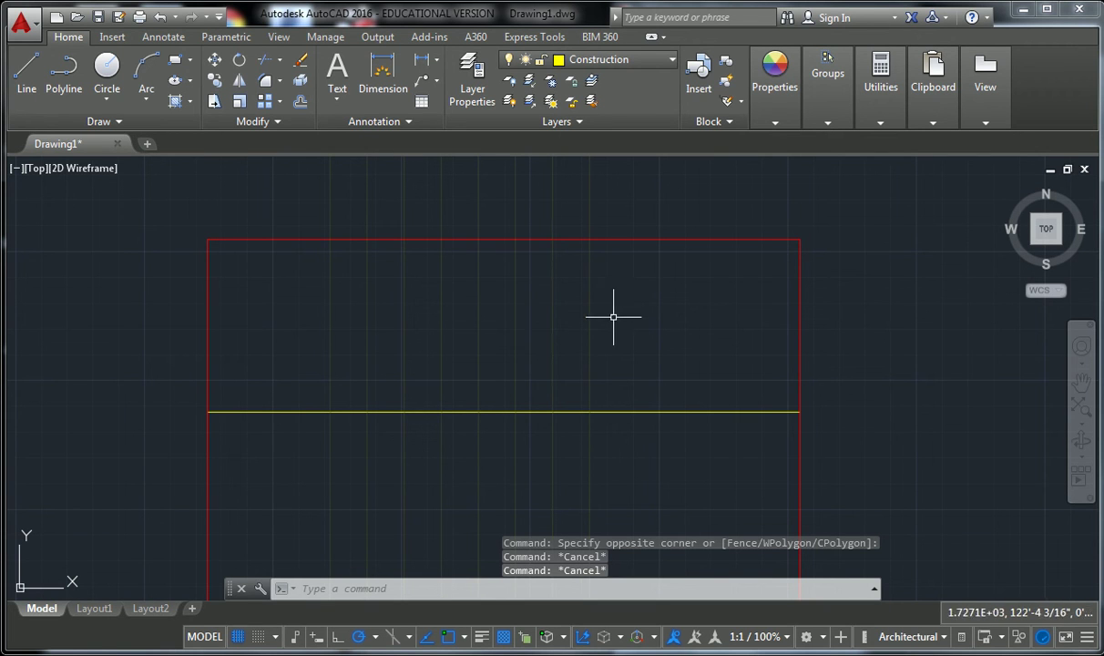
{"action": "type", "text": "co"}
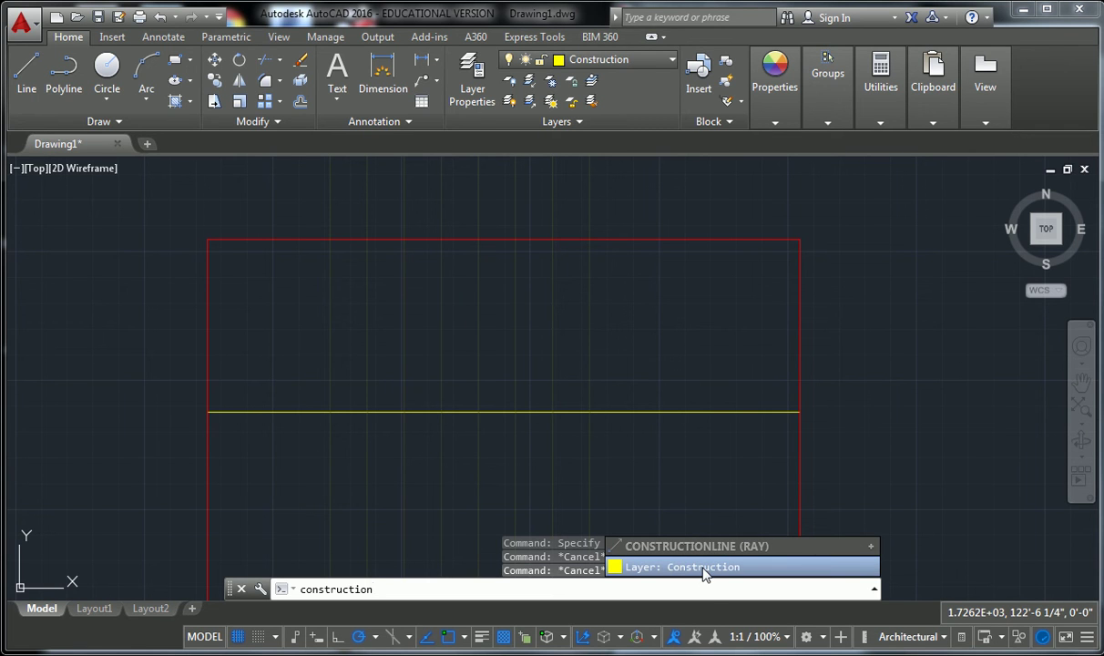
{"action": "type", "text": "nstruction"}
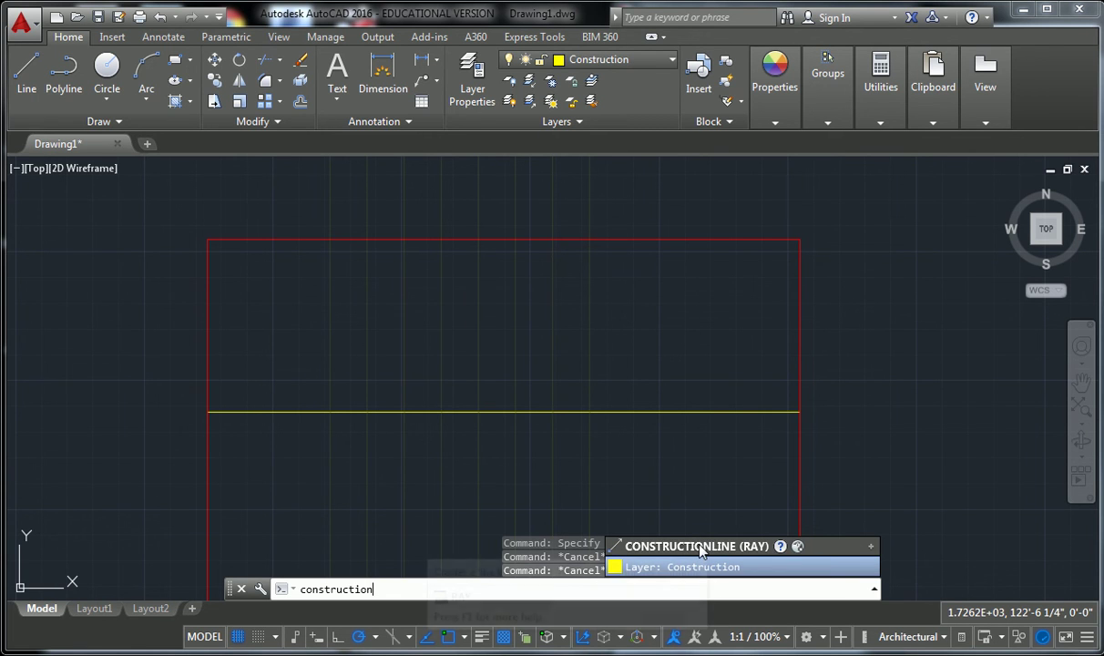
{"action": "left_click", "coordinate": [701, 549]}
{"action": "left_click", "coordinate": [646, 487]}
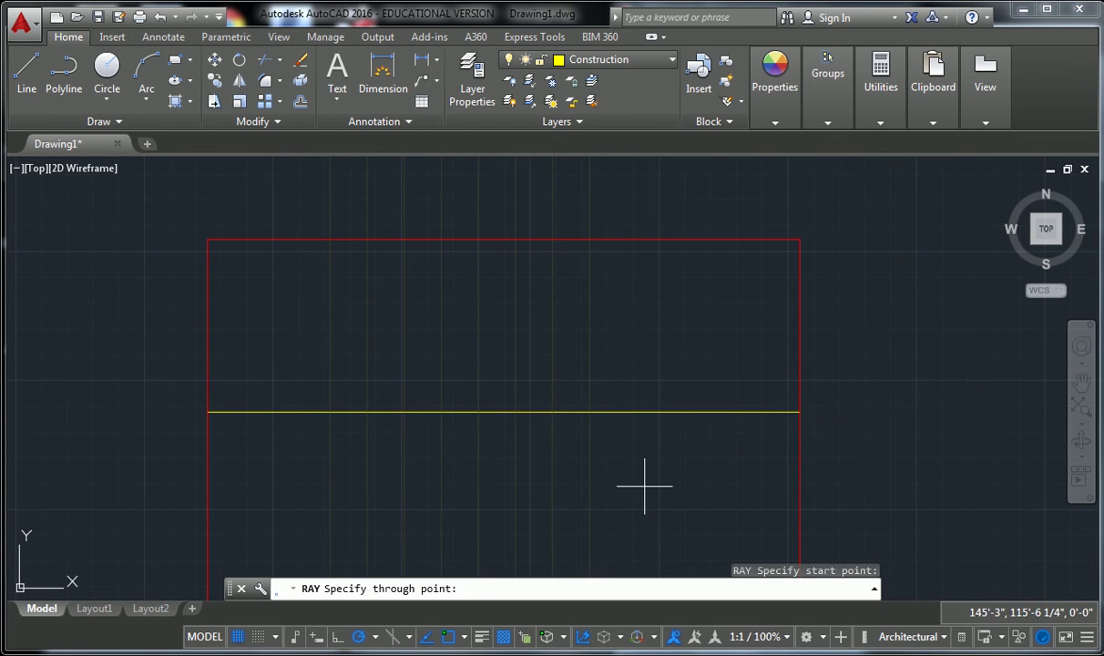
{"action": "left_click", "coordinate": [729, 447]}
{"action": "key", "text": "Escape"}
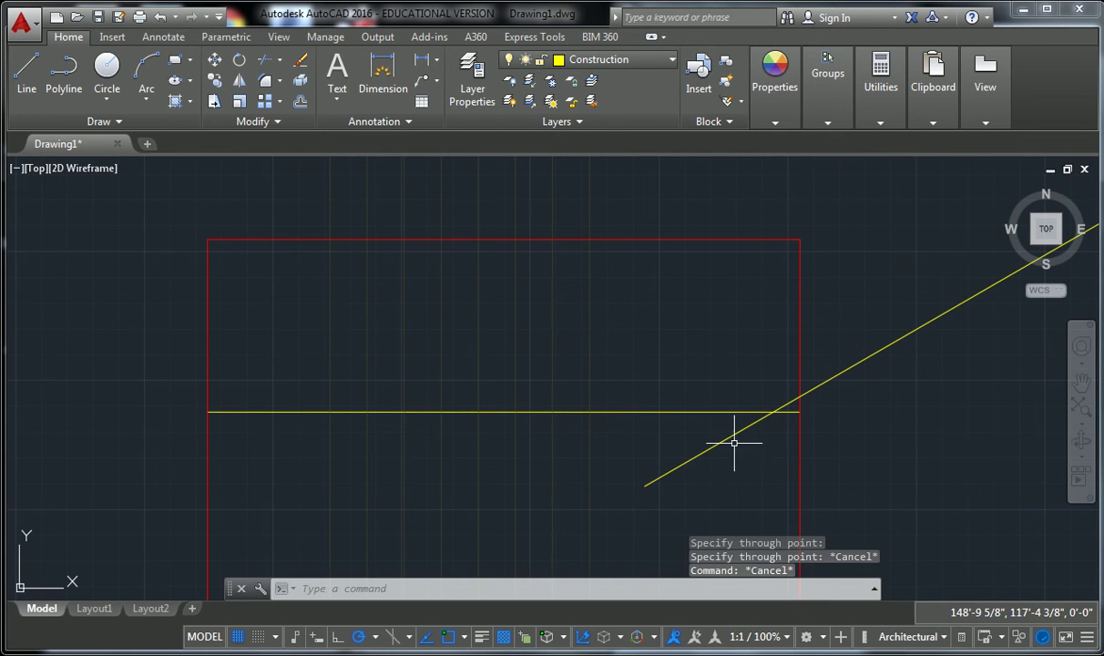
{"action": "left_click", "coordinate": [705, 447]}
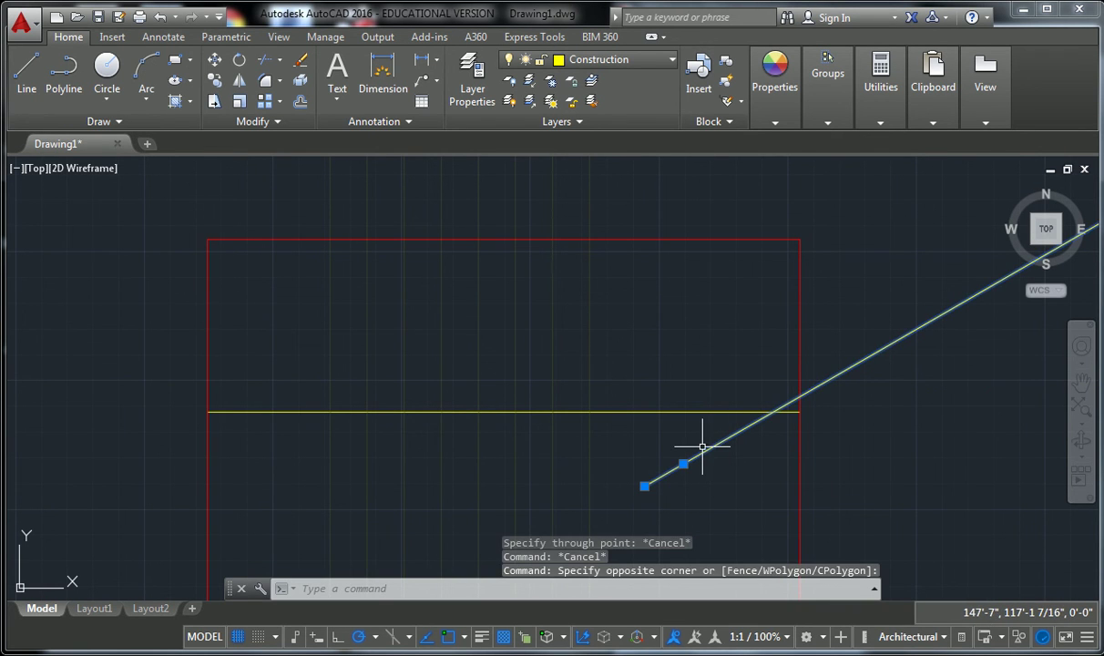
{"action": "key", "text": "Delete"}
{"action": "scroll", "coordinate": [638, 364], "scroll_direction": "down", "scroll_amount": 5}
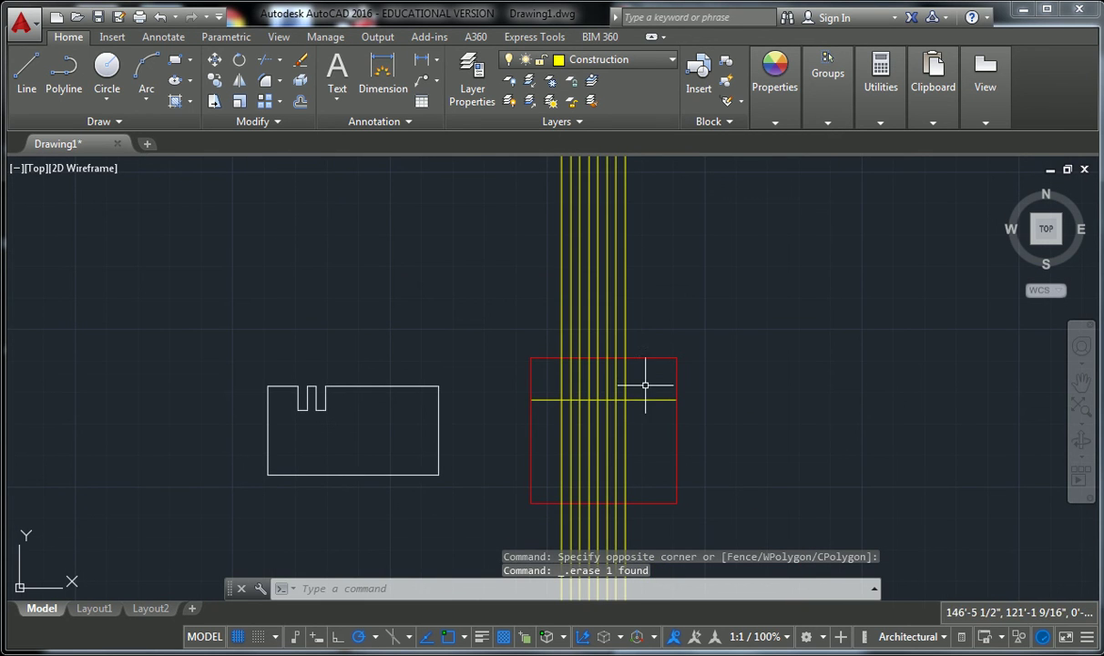
{"action": "middle_click_drag", "start_coordinate": [646, 384], "coordinate": [588, 360]}
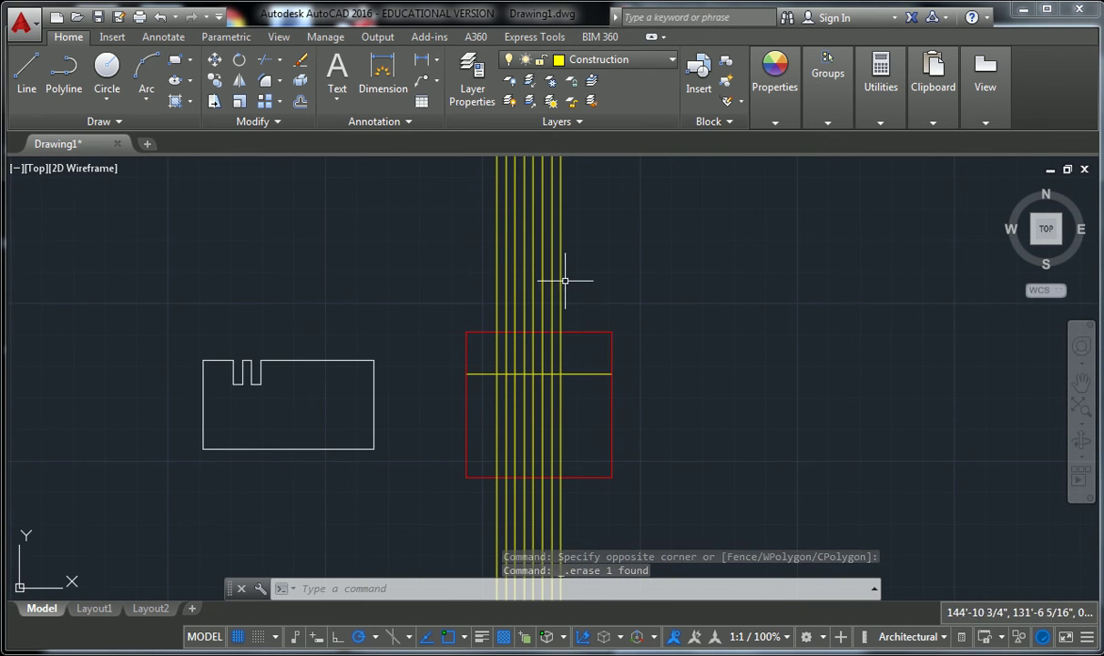
{"action": "scroll", "coordinate": [570, 298], "scroll_direction": "up", "scroll_amount": 2}
{"action": "scroll", "coordinate": [544, 310], "scroll_direction": "down", "scroll_amount": 2}
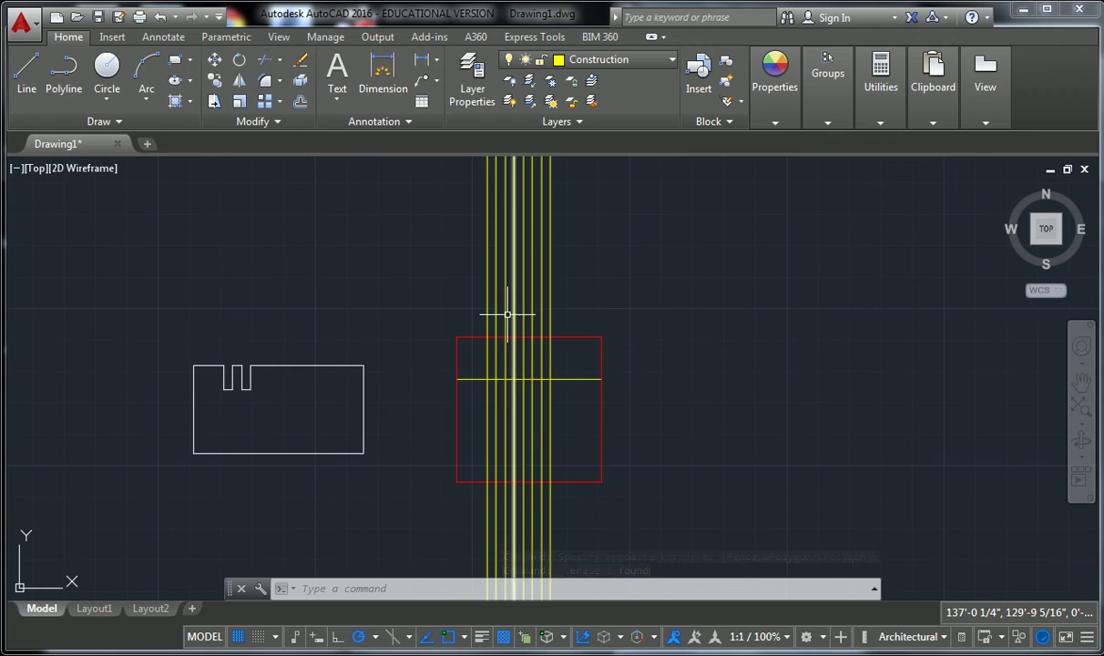
{"action": "scroll", "coordinate": [506, 315], "scroll_direction": "up", "scroll_amount": 2}
{"action": "scroll", "coordinate": [507, 317], "scroll_direction": "down", "scroll_amount": 2}
{"action": "scroll", "coordinate": [508, 319], "scroll_direction": "up", "scroll_amount": 2}
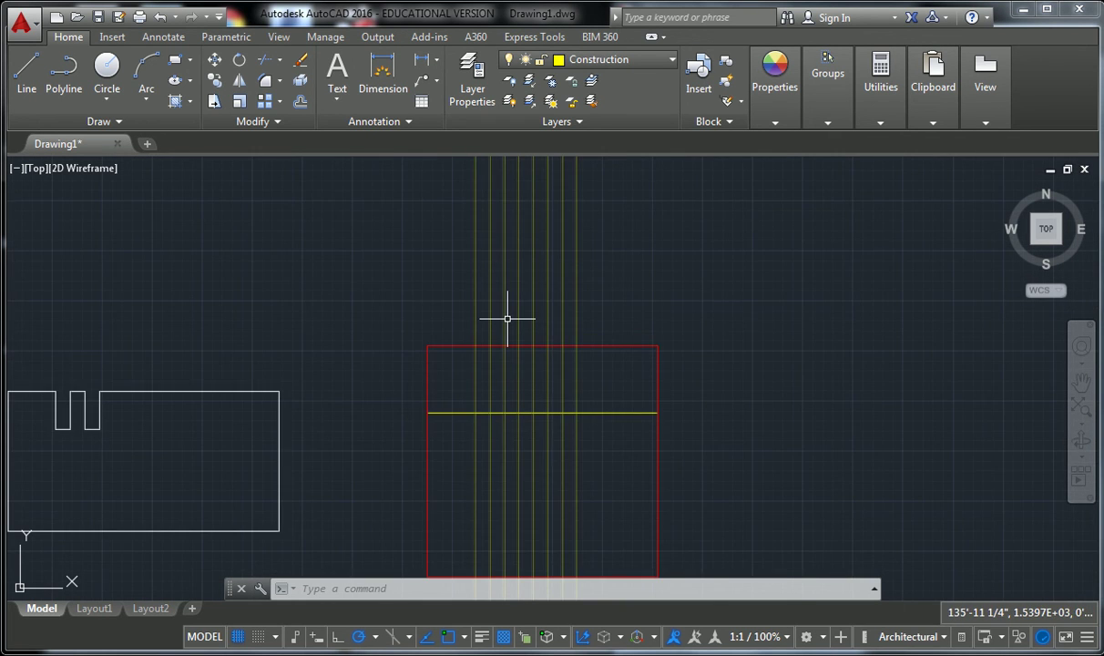
{"action": "scroll", "coordinate": [506, 315], "scroll_direction": "down", "scroll_amount": 2}
{"action": "mouse_move", "coordinate": [524, 326]}
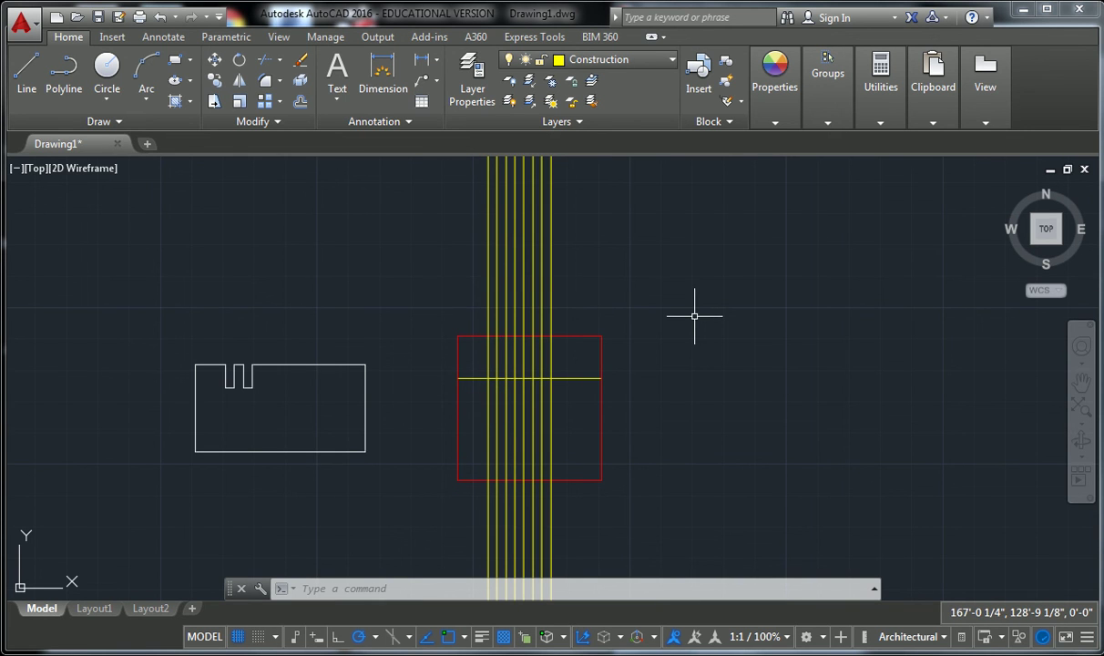
{"action": "key", "text": "Escape"}
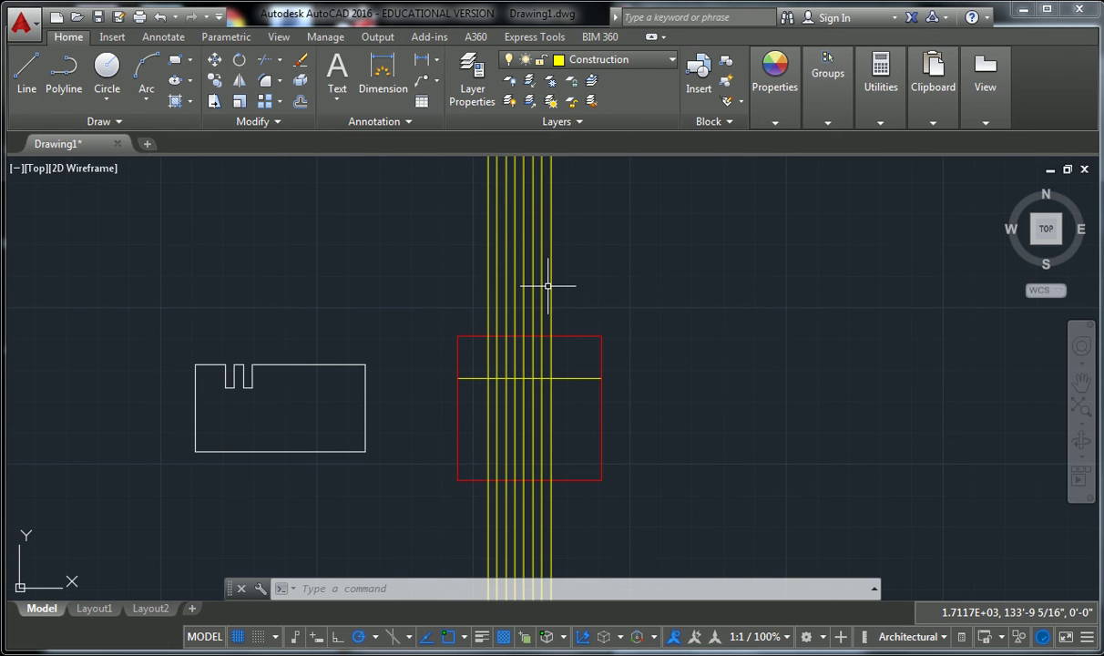
{"action": "scroll", "coordinate": [531, 379], "scroll_direction": "up", "scroll_amount": 2}
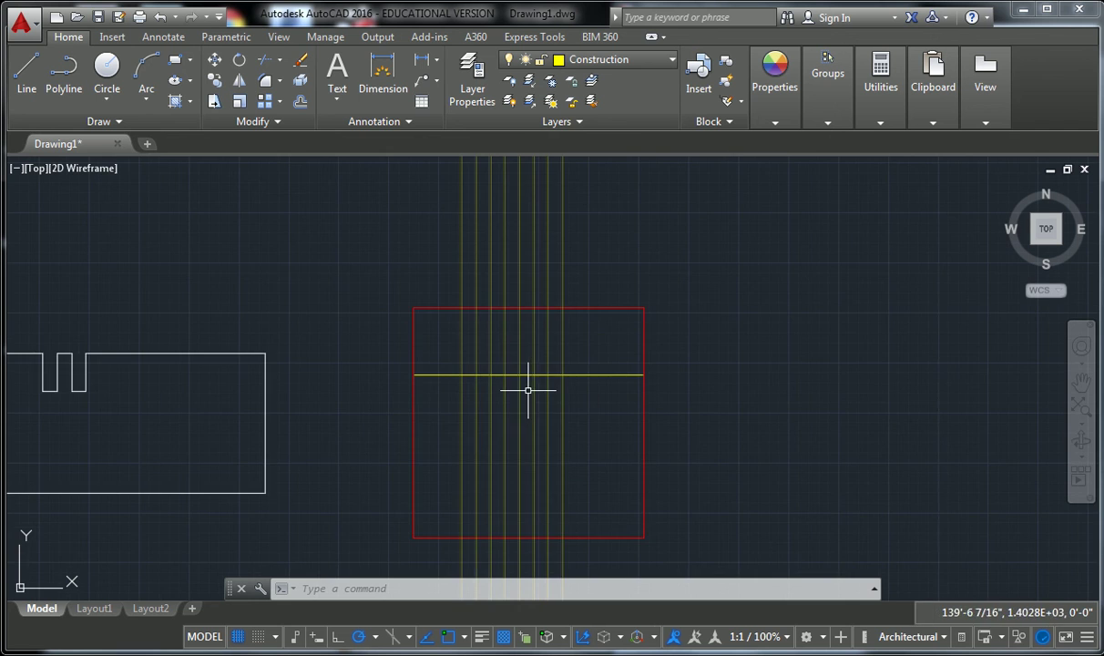
{"action": "scroll", "coordinate": [525, 385], "scroll_direction": "down", "scroll_amount": 2}
{"action": "middle_click_drag", "start_coordinate": [543, 390], "coordinate": [545, 392]}
{"action": "scroll", "coordinate": [543, 394], "scroll_direction": "up", "scroll_amount": 2}
{"action": "scroll", "coordinate": [540, 401], "scroll_direction": "down", "scroll_amount": 2}
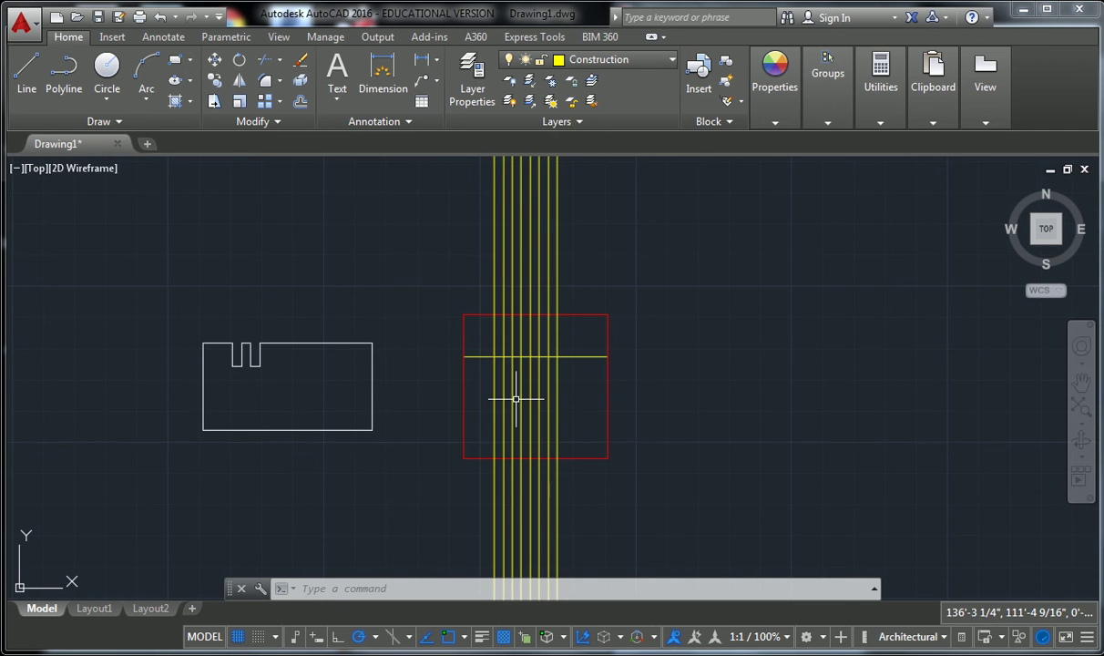